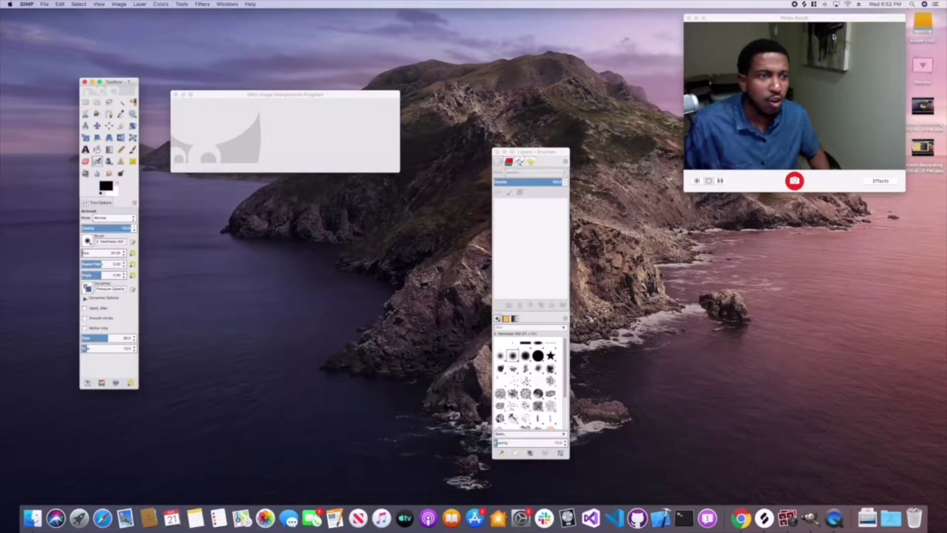
- Open KGcodes-business-card-front.png in Preview, enlarge it, and place it on the right beside GIMP
left_click_drag(832, 18, 767, 19)
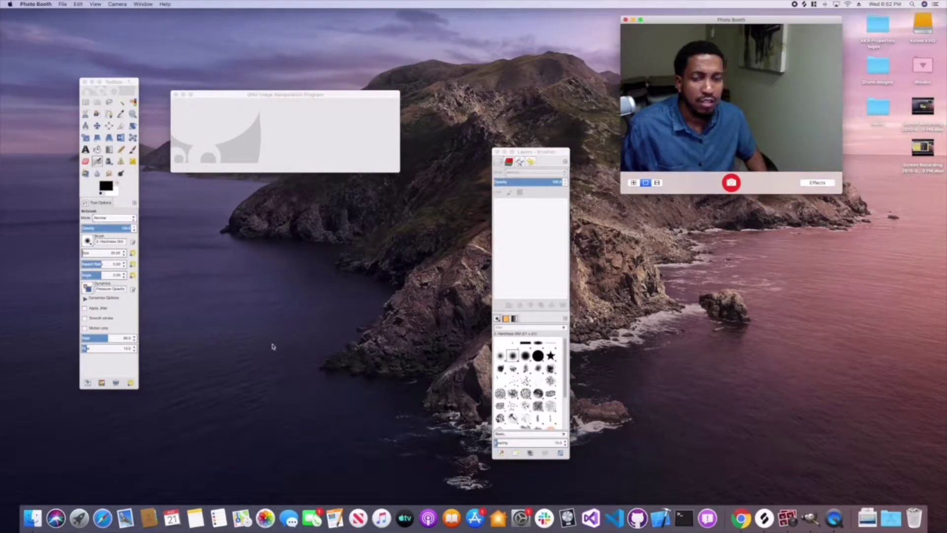
left_click(32, 518)
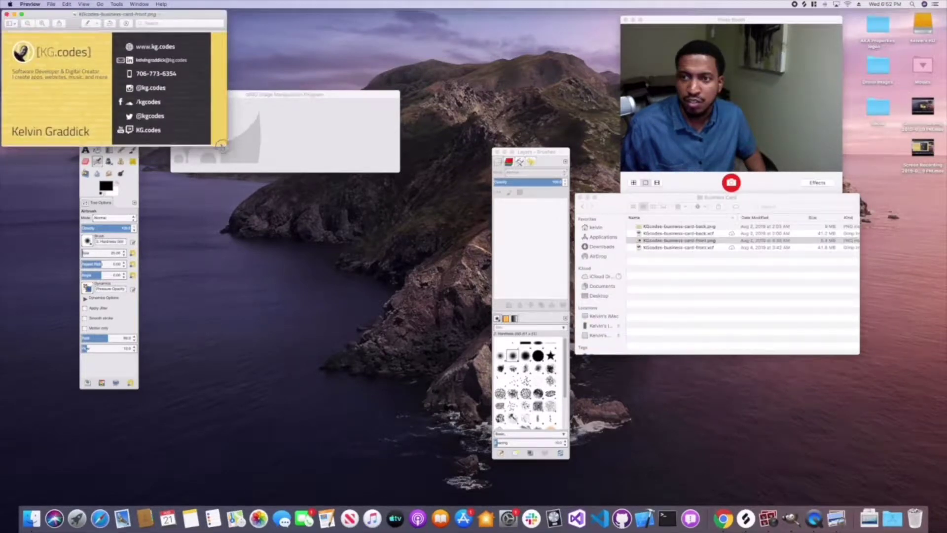
left_click_drag(222, 146, 259, 166)
left_click_drag(100, 14, 674, 217)
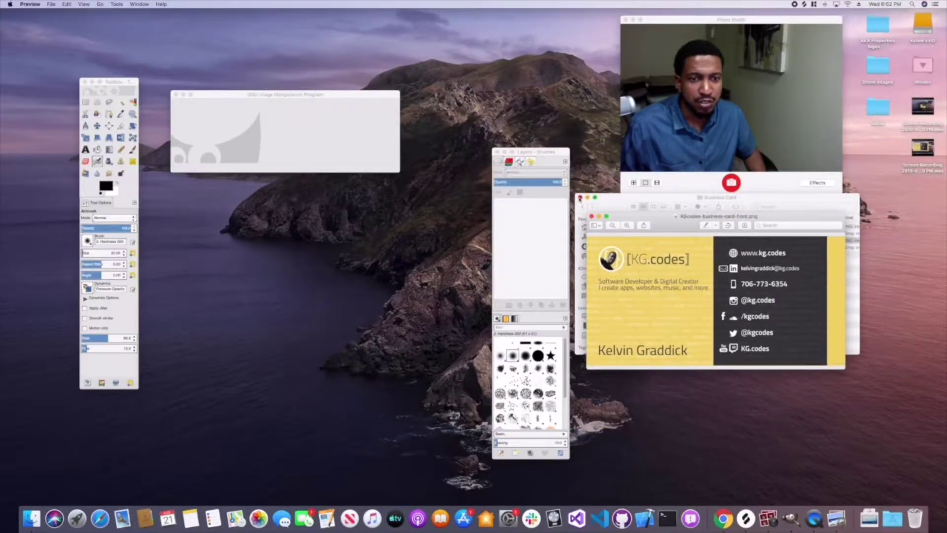
left_click(580, 197)
left_click(119, 4)
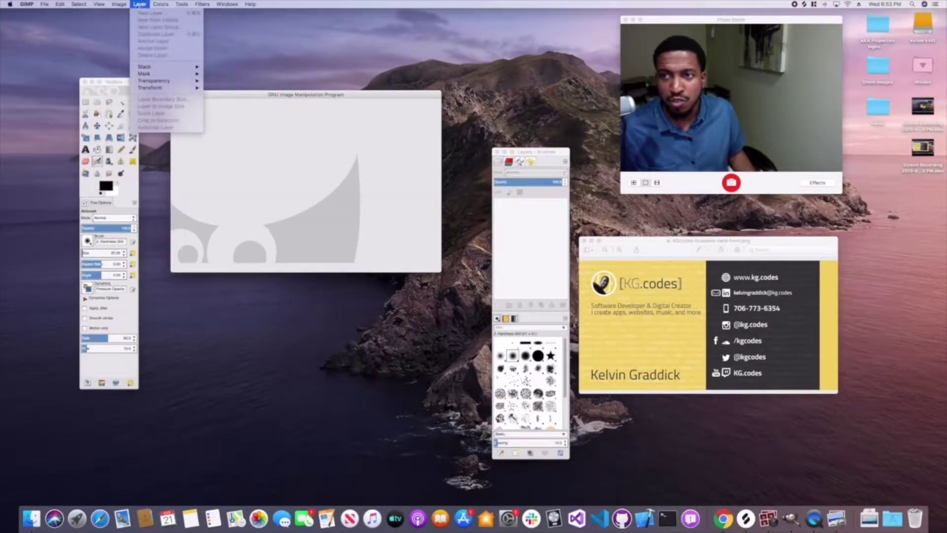
- Nudge the empty GIMP image window down and choose File > New to start a blank image
mouse_move(44, 4)
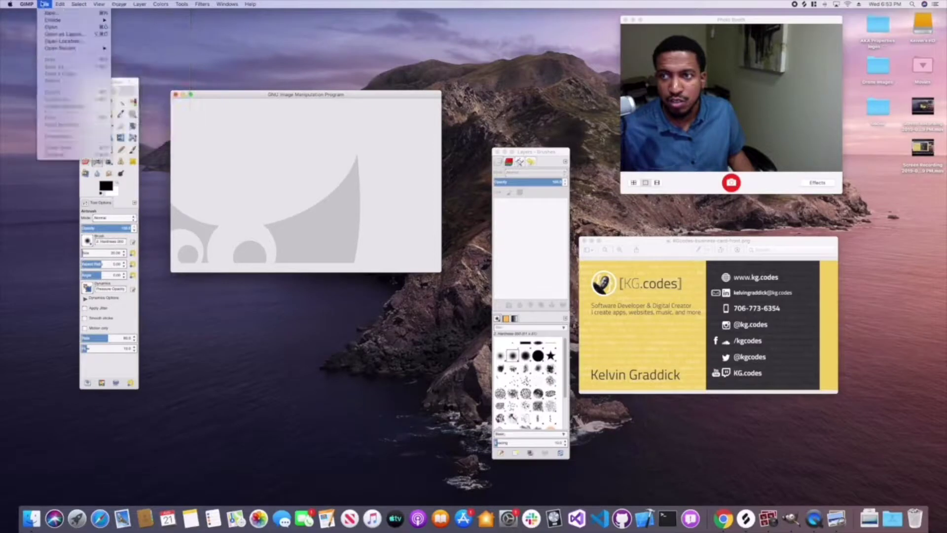
mouse_move(82, 4)
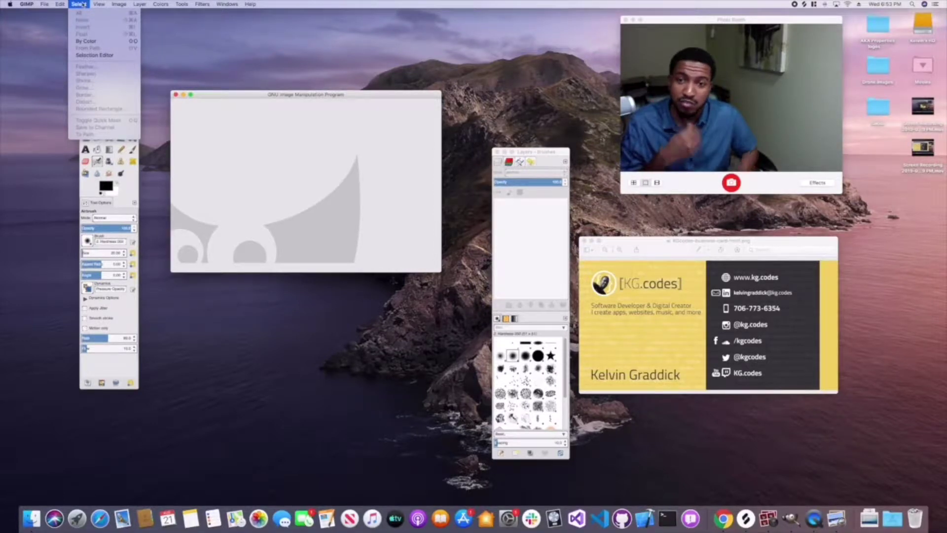
mouse_move(10, 4)
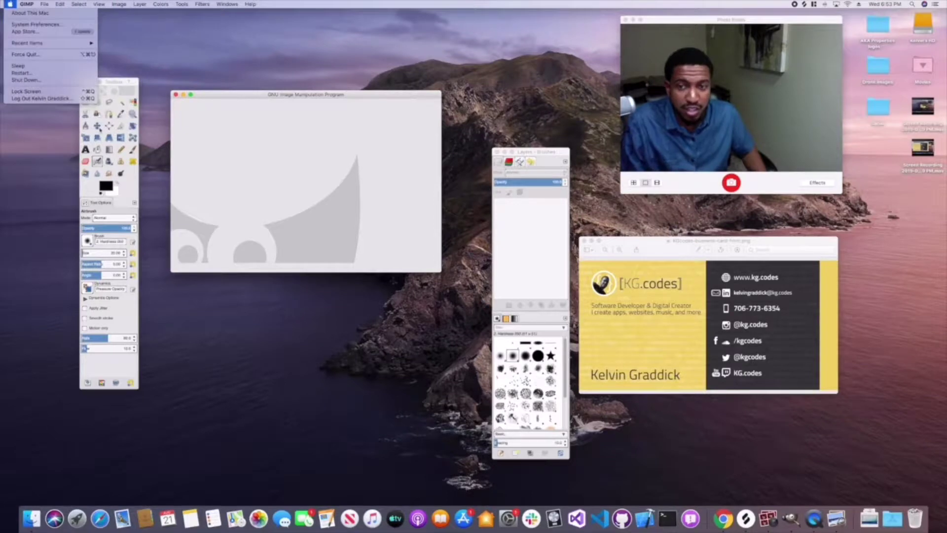
left_click(221, 99)
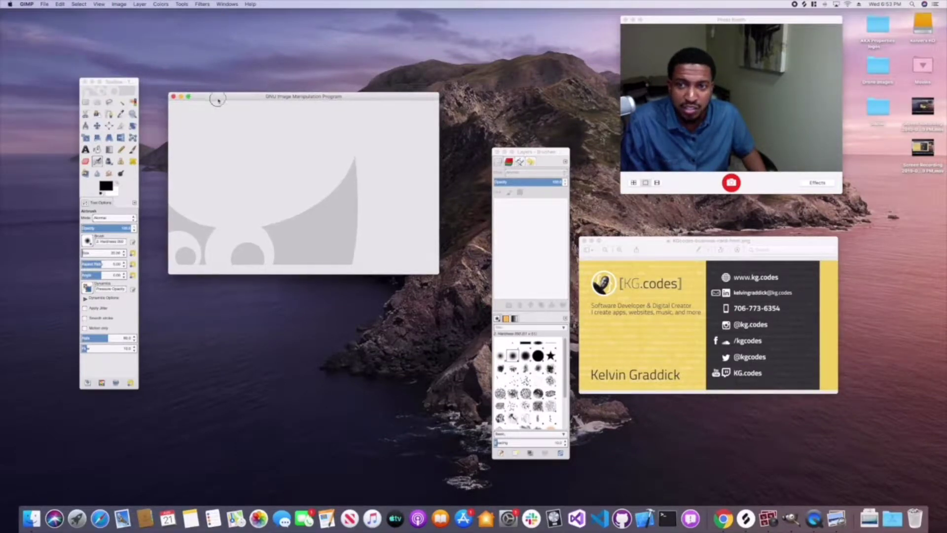
left_click_drag(220, 98, 221, 120)
left_click(48, 6)
left_click(306, 115)
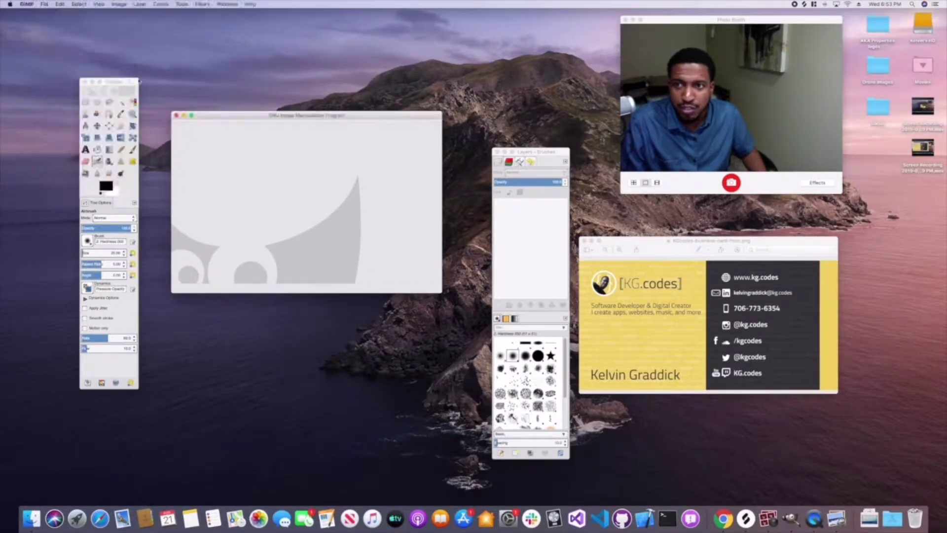
left_click(45, 4)
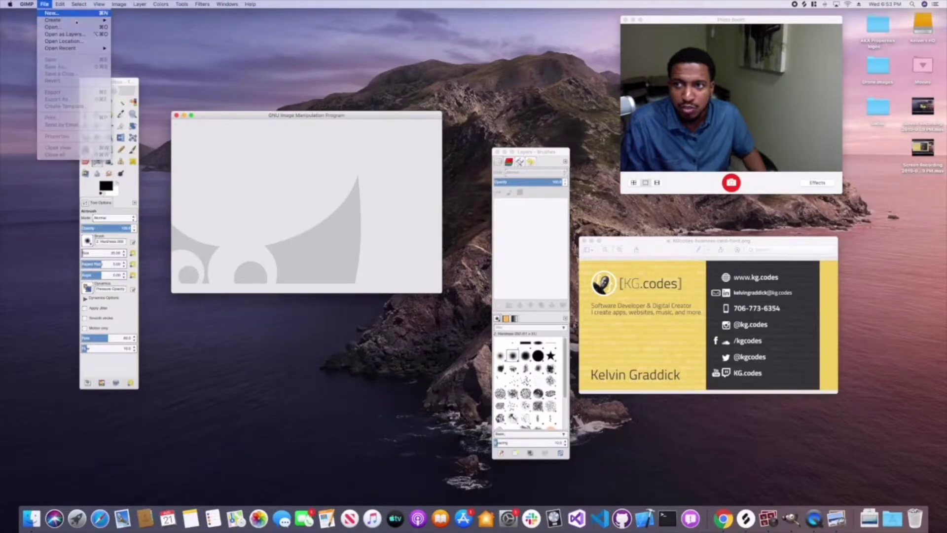
left_click(50, 13)
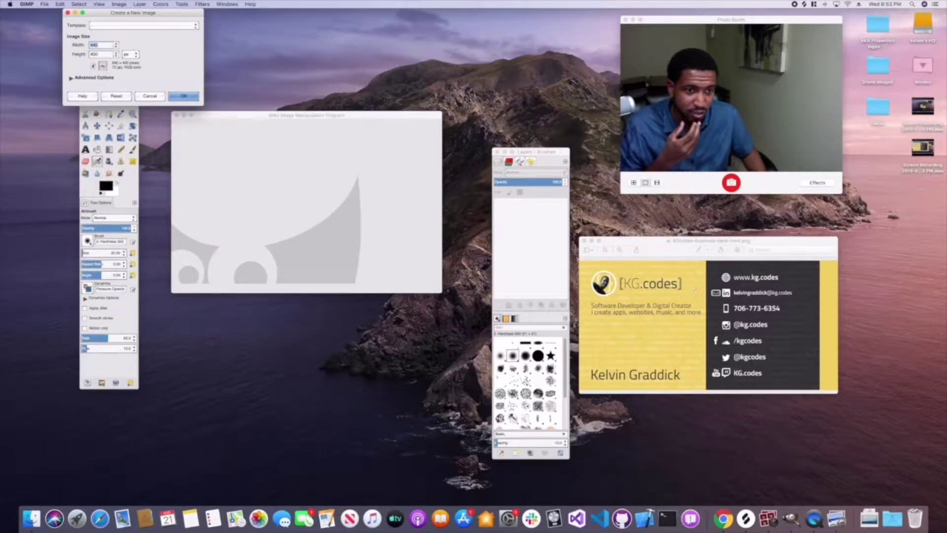
- Create a new image 1000 px wide and 600 px high
double_click(100, 54)
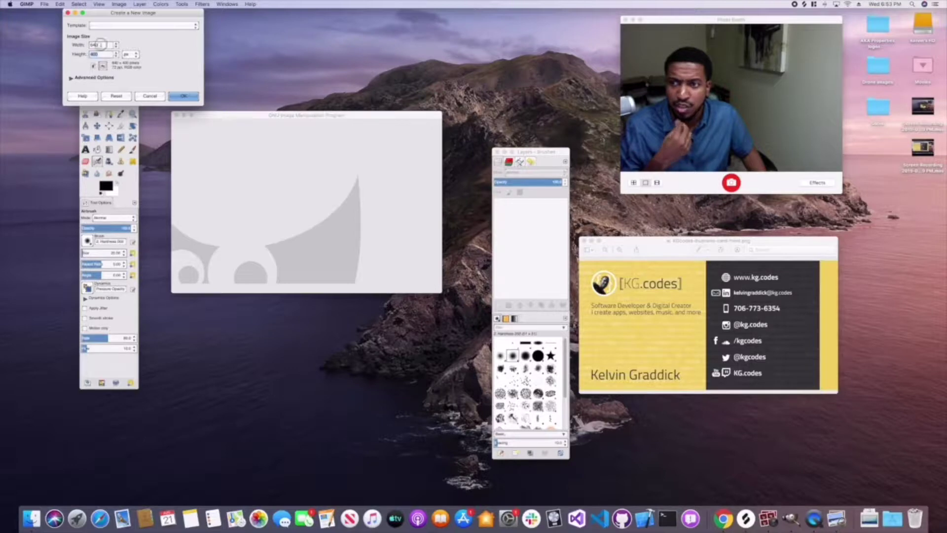
left_click_drag(100, 45, 88, 48)
double_click(101, 54)
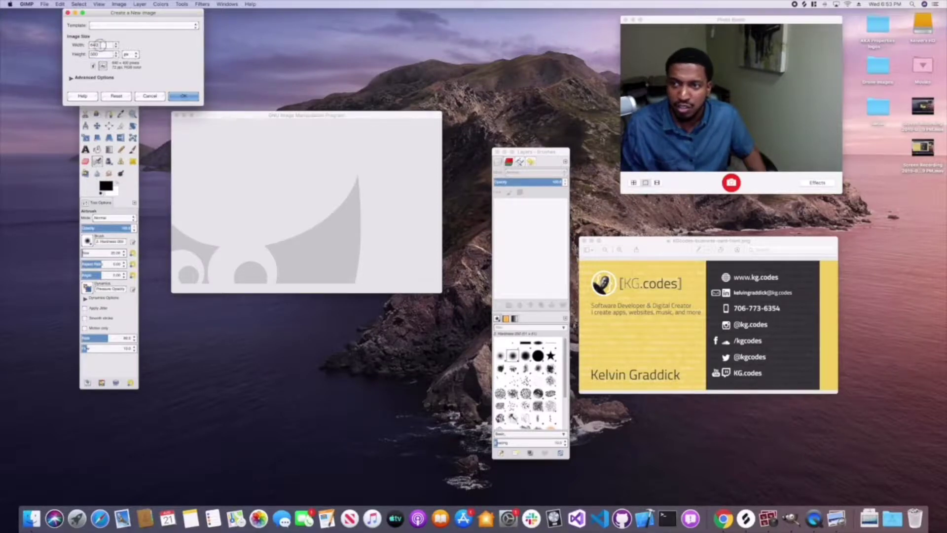
left_click_drag(102, 45, 78, 45)
type("1000")
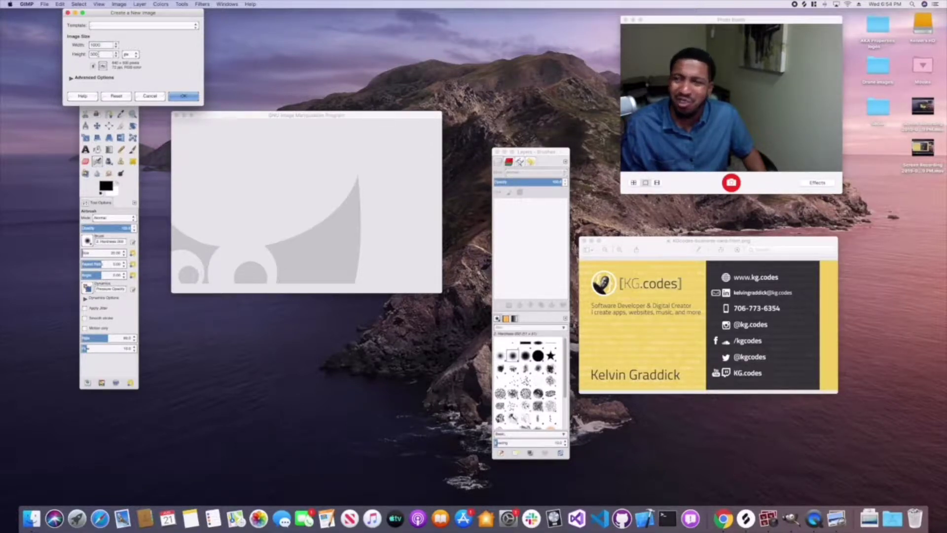
left_click_drag(97, 53, 88, 54)
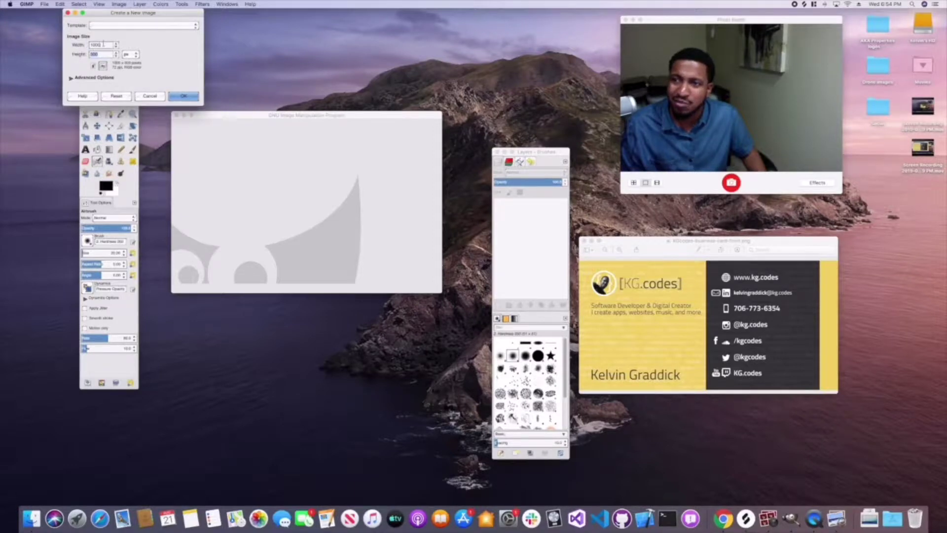
left_click(183, 96)
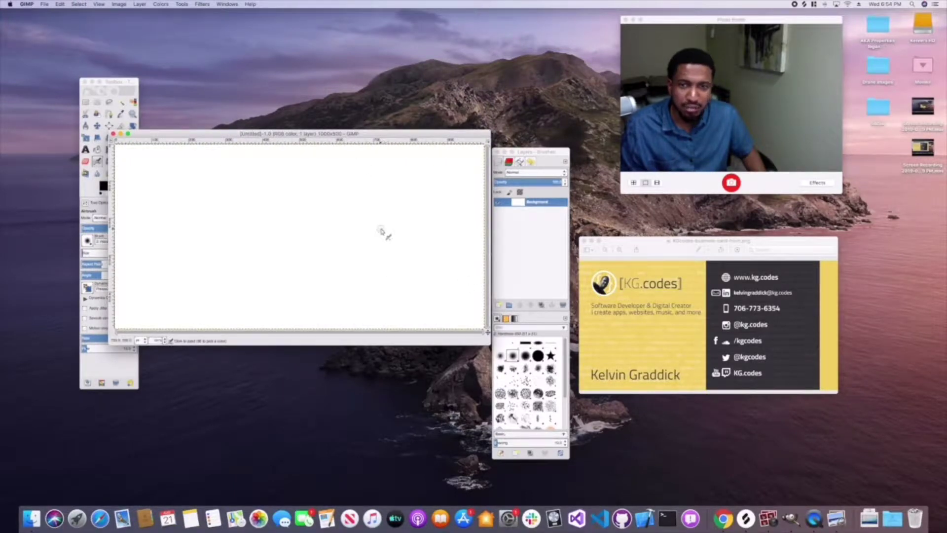
- Set the foreground colour to yellow eed67a
left_click(382, 230)
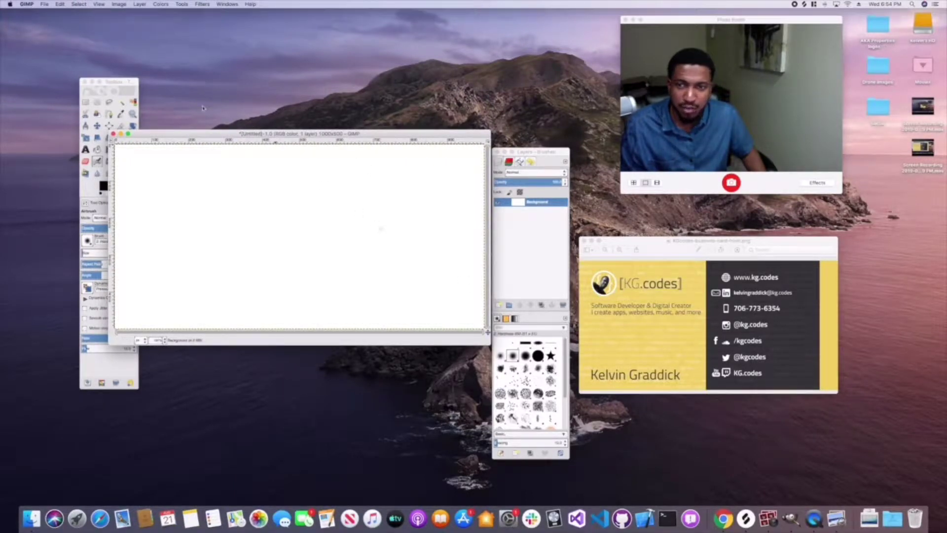
left_click(153, 4)
left_click(542, 161)
right_click(526, 203)
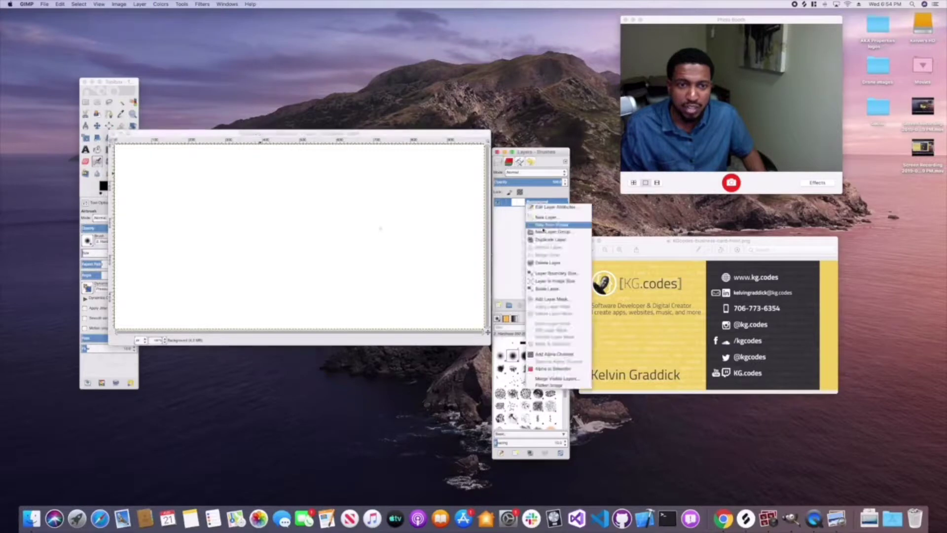
left_click(545, 218)
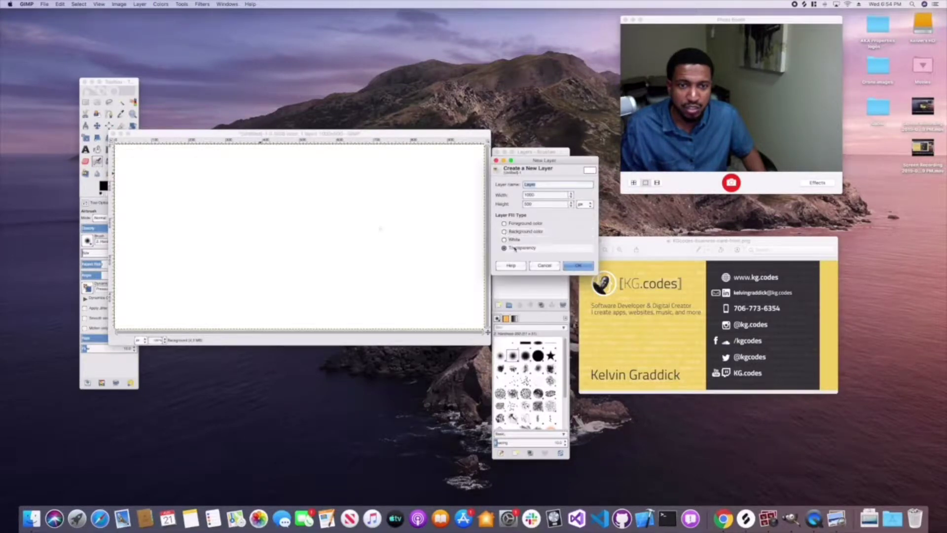
left_click(545, 265)
left_click(104, 188)
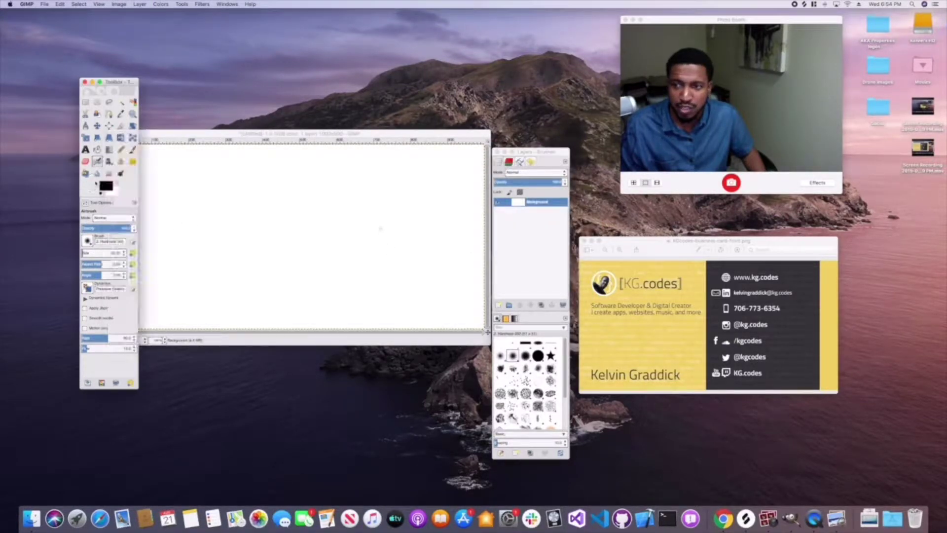
left_click_drag(115, 81, 73, 83)
left_click(64, 186)
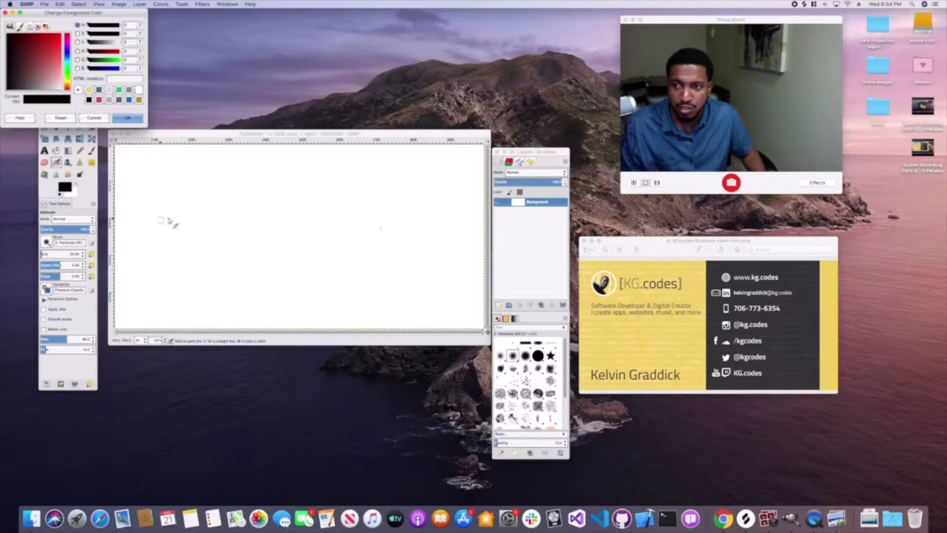
left_click(90, 90)
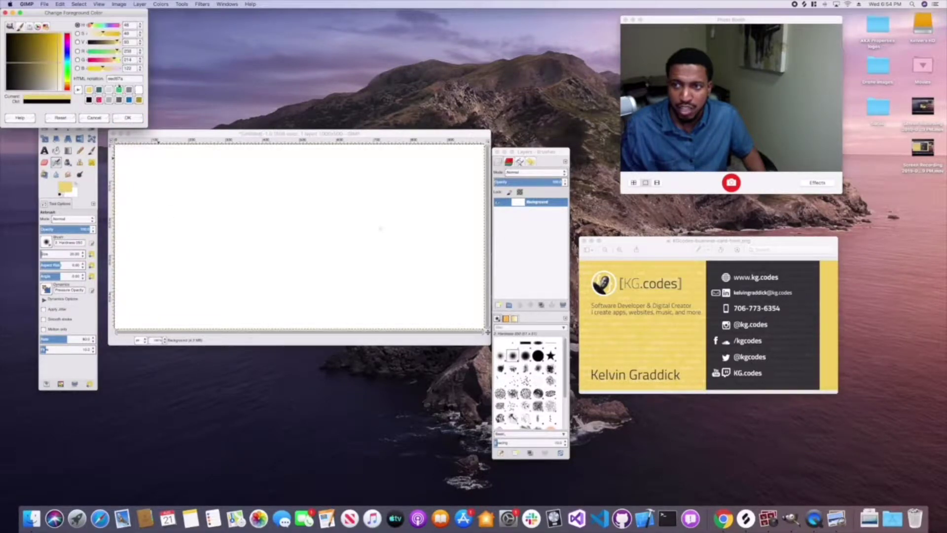
left_click(119, 79)
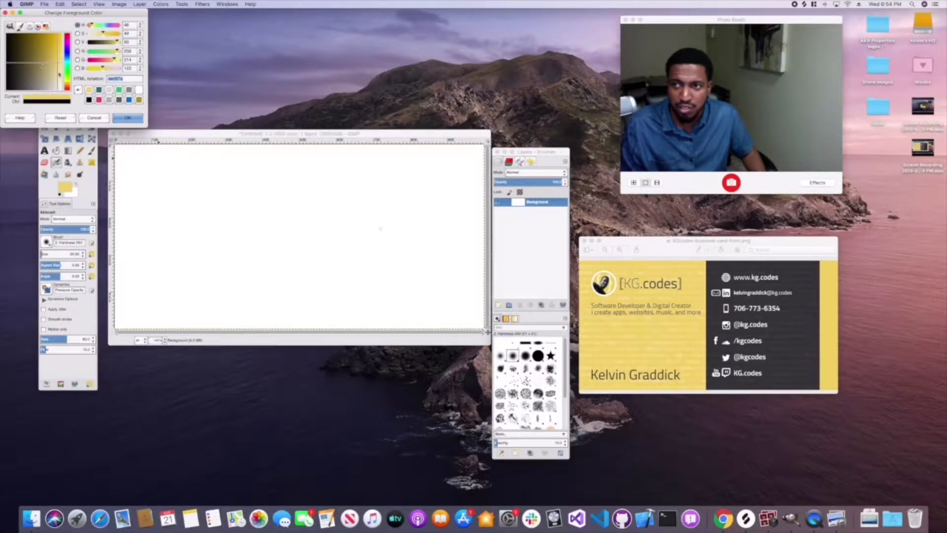
left_click(126, 119)
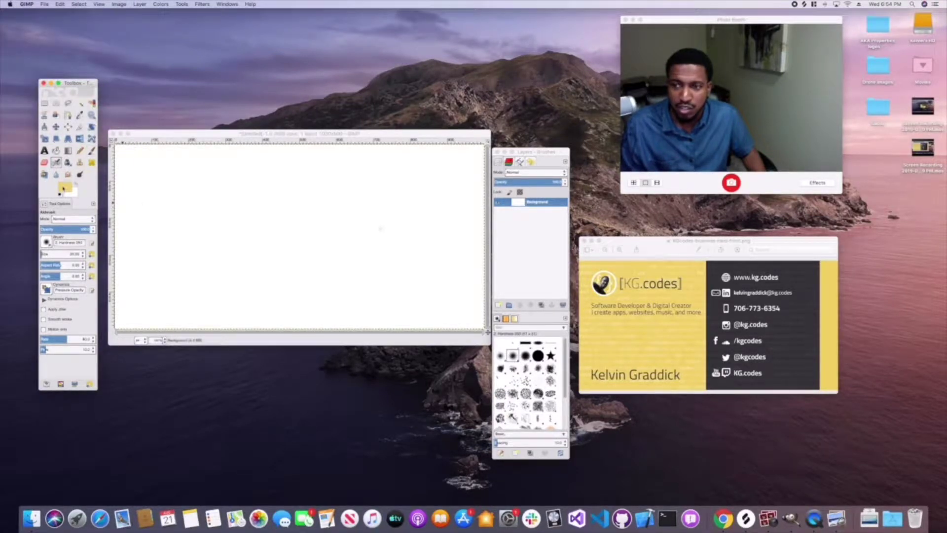
- Add a new layer filled with the yellow foreground colour above Background
left_click(534, 203)
right_click(534, 203)
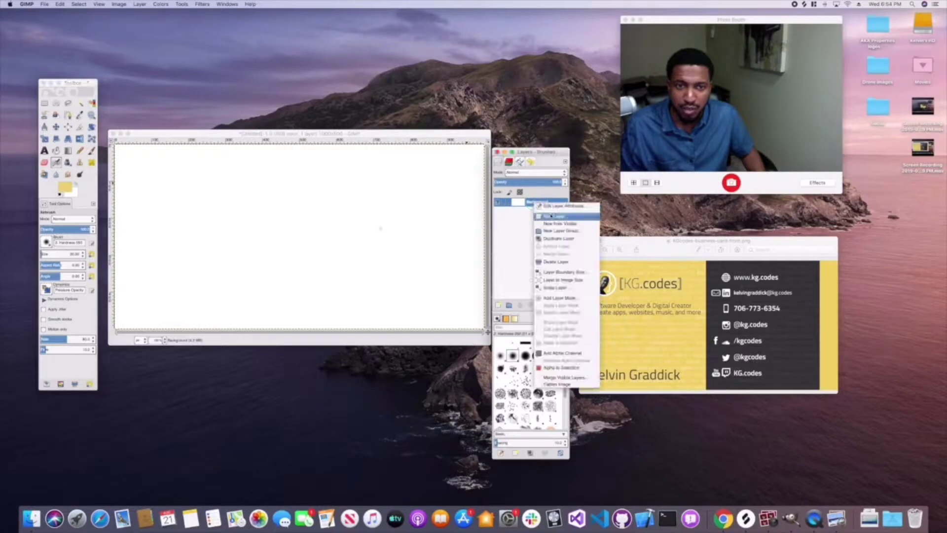
left_click(547, 217)
left_click(510, 219)
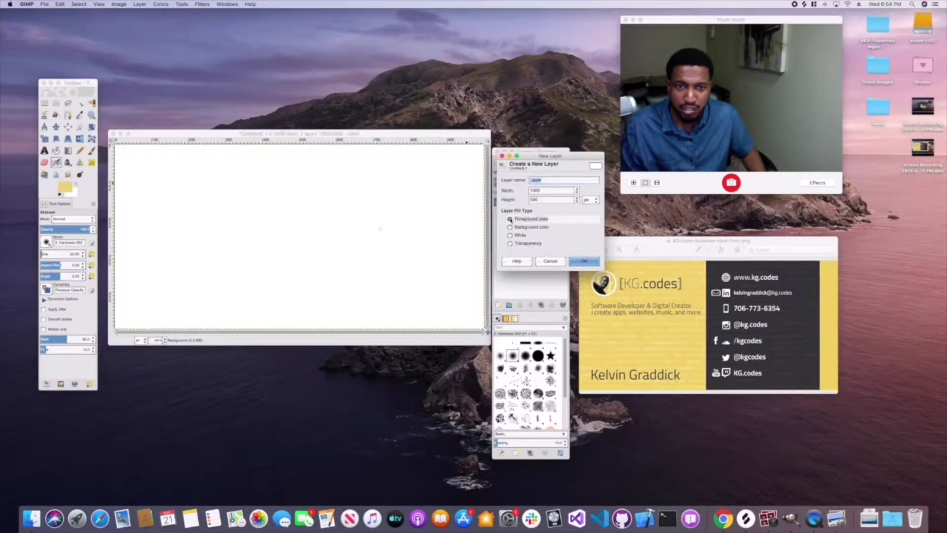
left_click(583, 261)
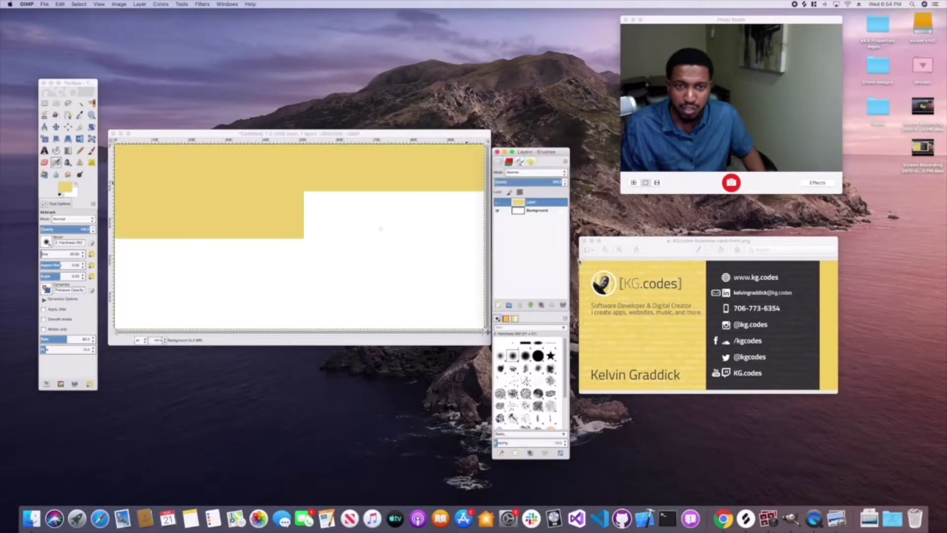
left_click(535, 210)
- Delete the white Background layer and switch to the Rectangle Select tool
right_click(533, 211)
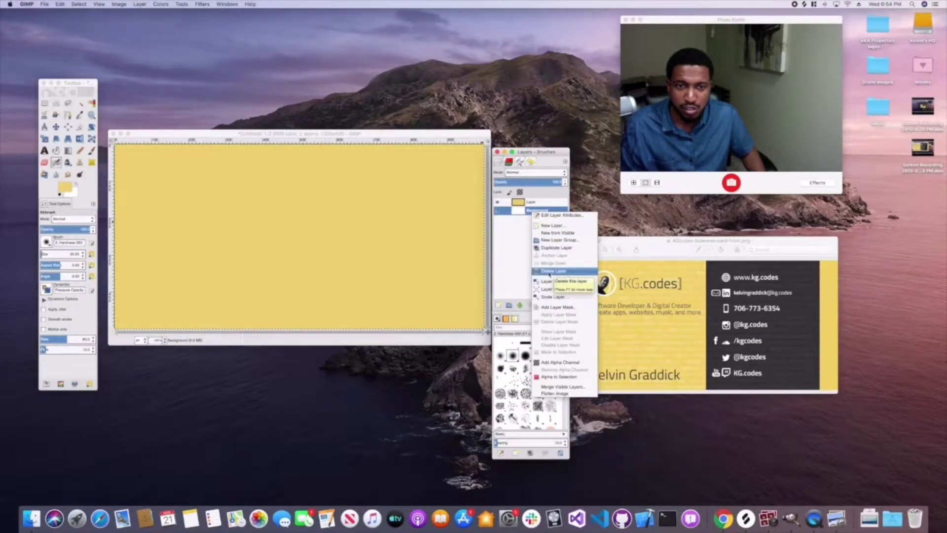
left_click(550, 271)
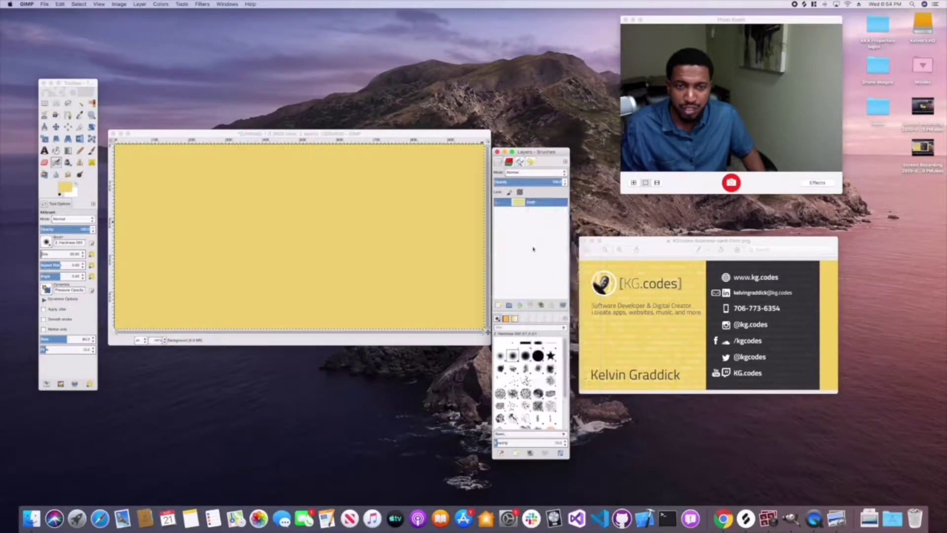
left_click_drag(611, 254, 617, 253)
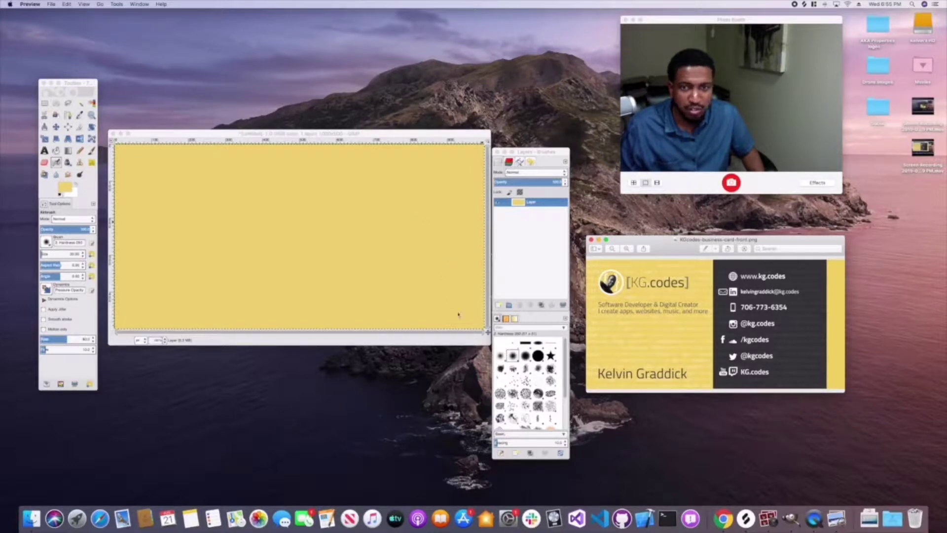
left_click(174, 137)
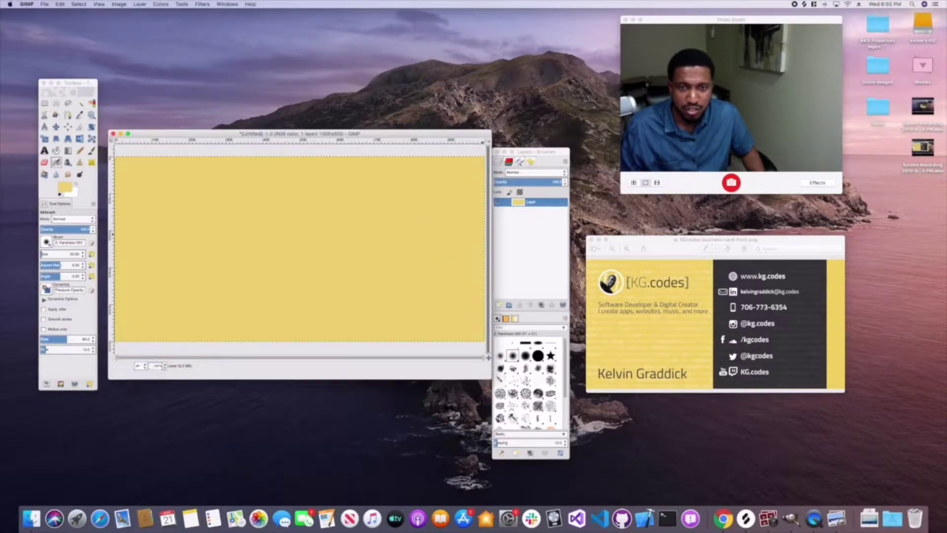
left_click(44, 102)
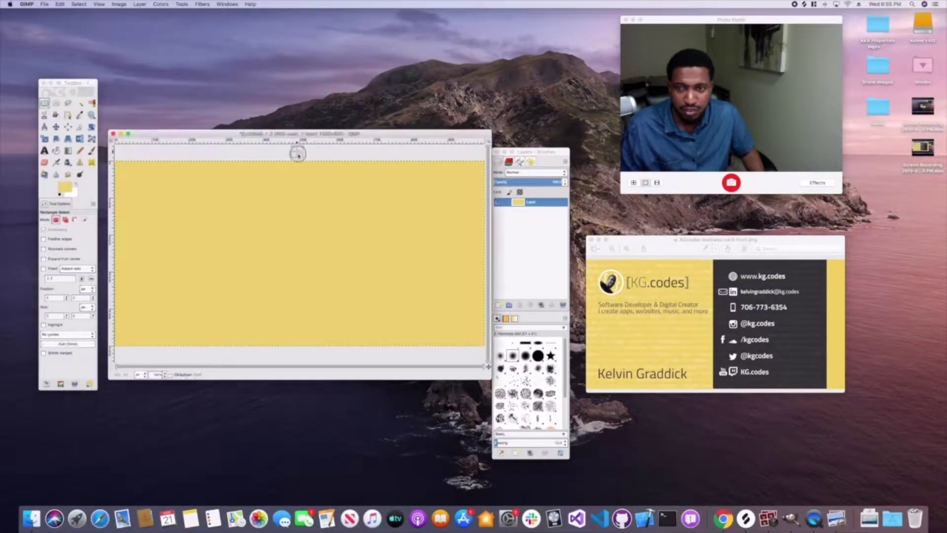
- Add a new transparent layer above the yellow layer
left_click_drag(298, 152, 487, 353)
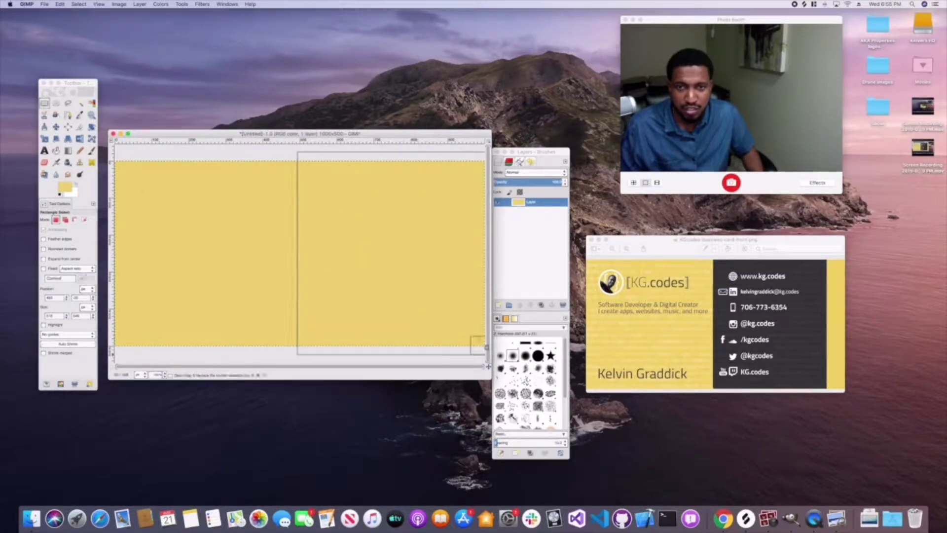
right_click(527, 202)
left_click(547, 215)
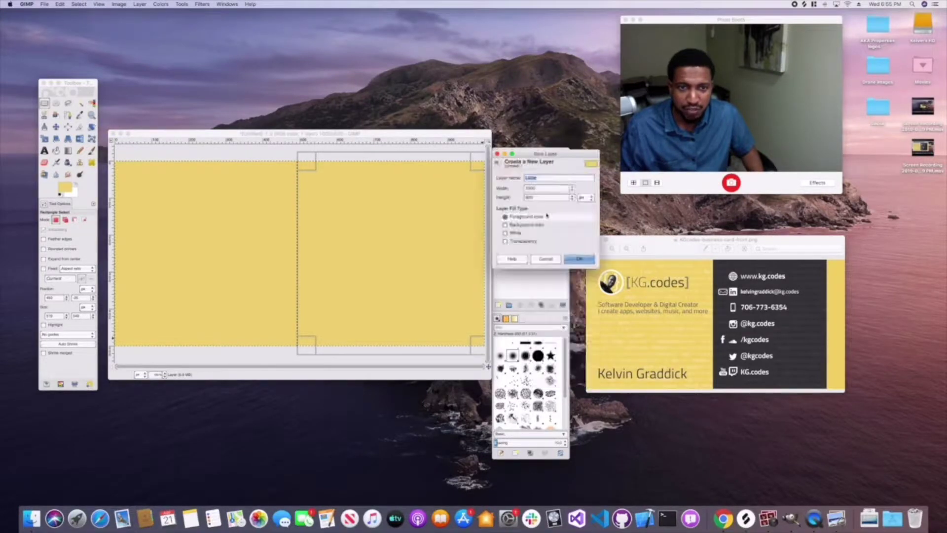
left_click(505, 241)
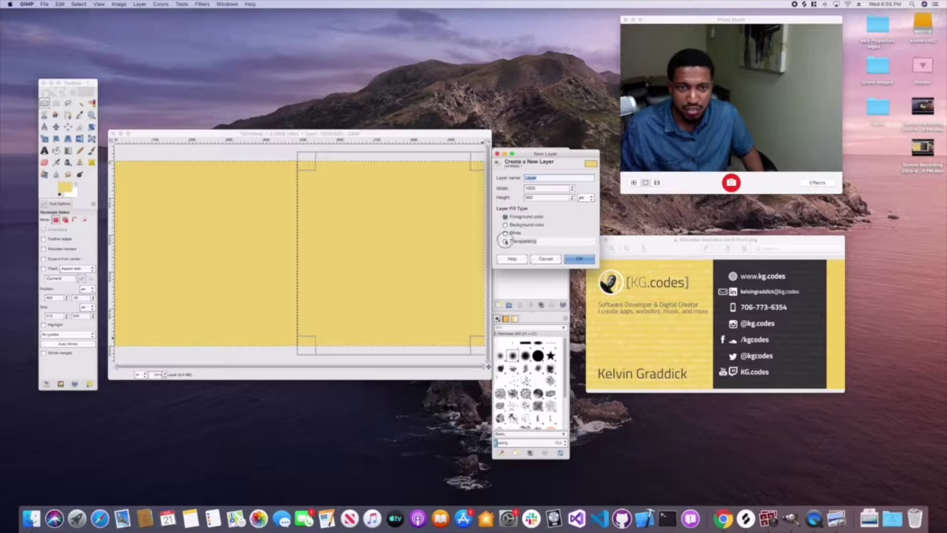
left_click(580, 258)
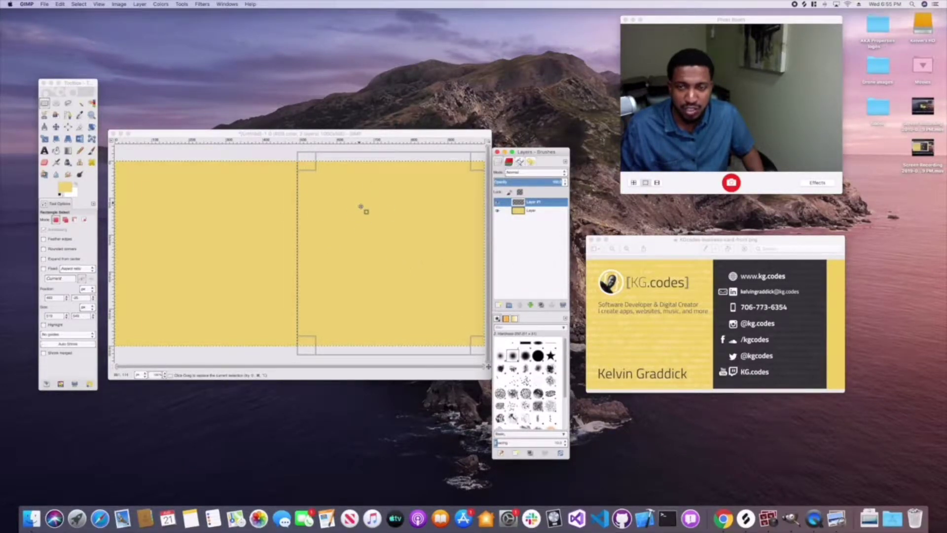
- Reselect the card's right half and open the foreground colour chooser
left_click(298, 158)
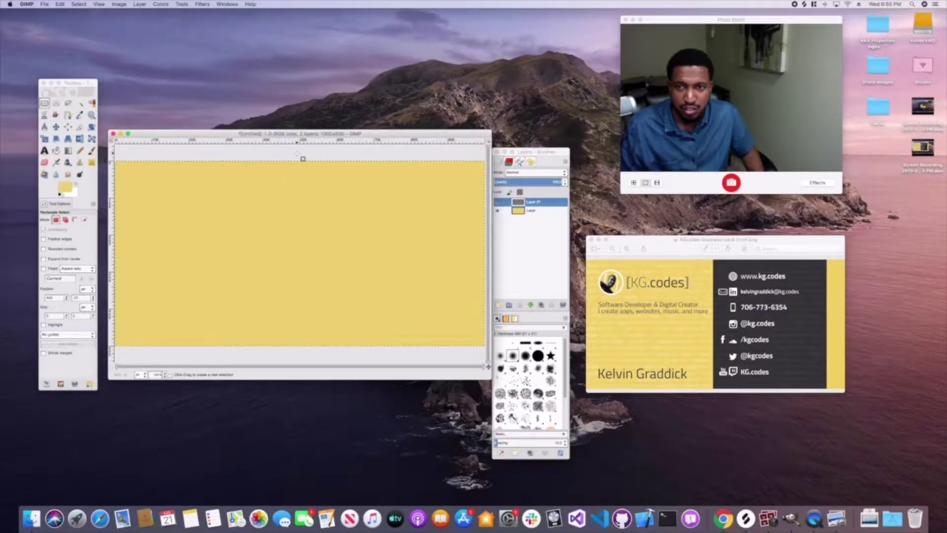
left_click_drag(297, 152, 484, 353)
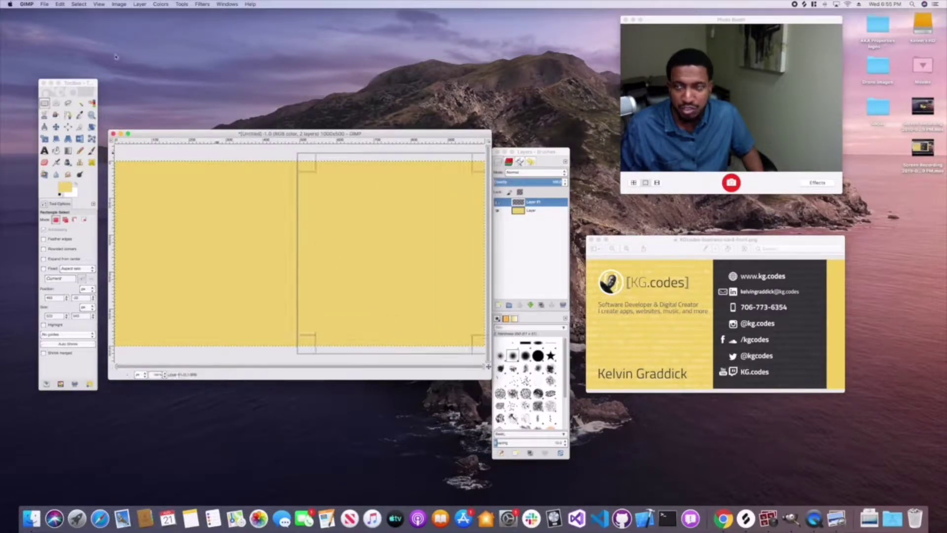
left_click(77, 4)
mouse_move(62, 5)
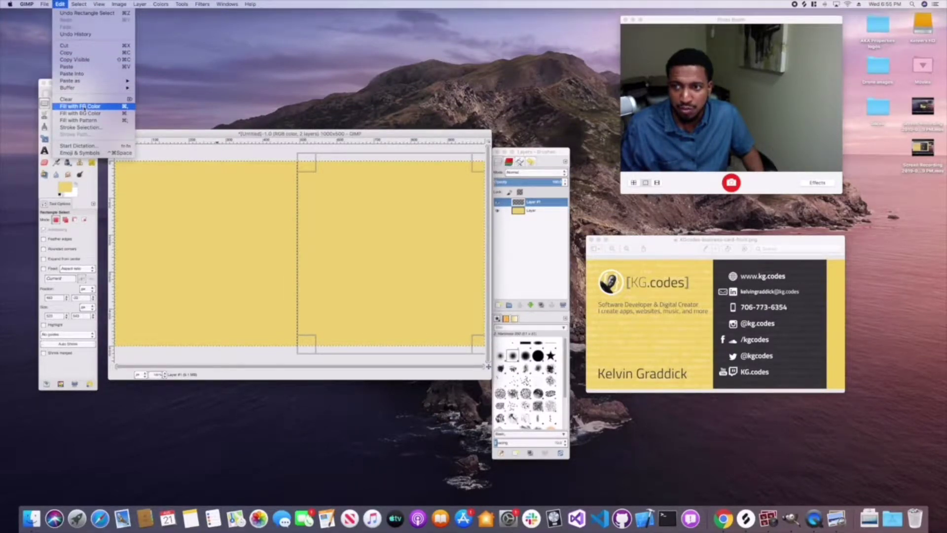
left_click(68, 191)
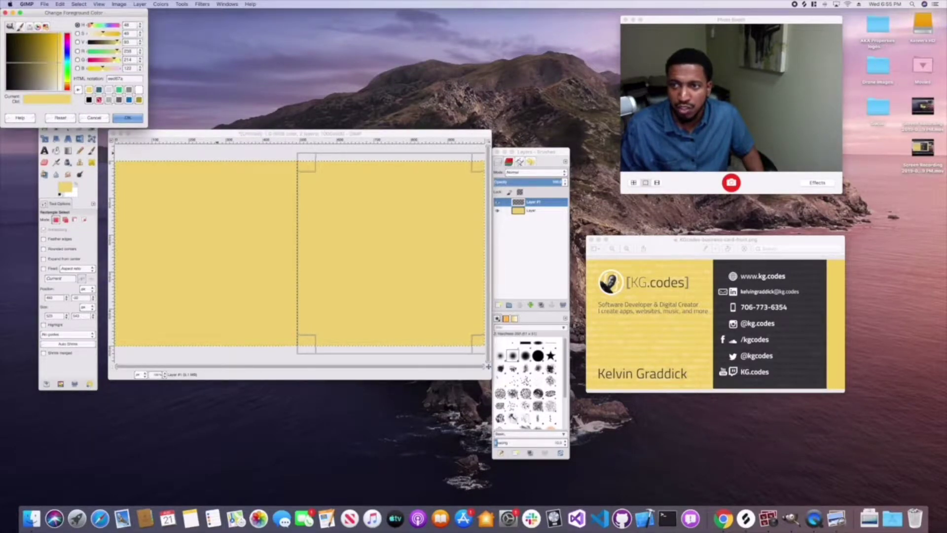
left_click(119, 101)
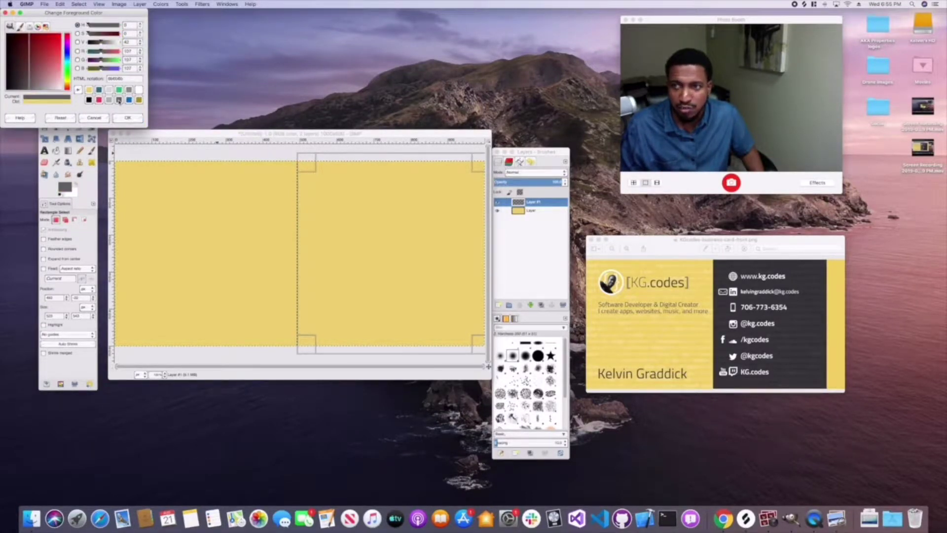
- Set the foreground colour to dark grey 353535
left_click(90, 100)
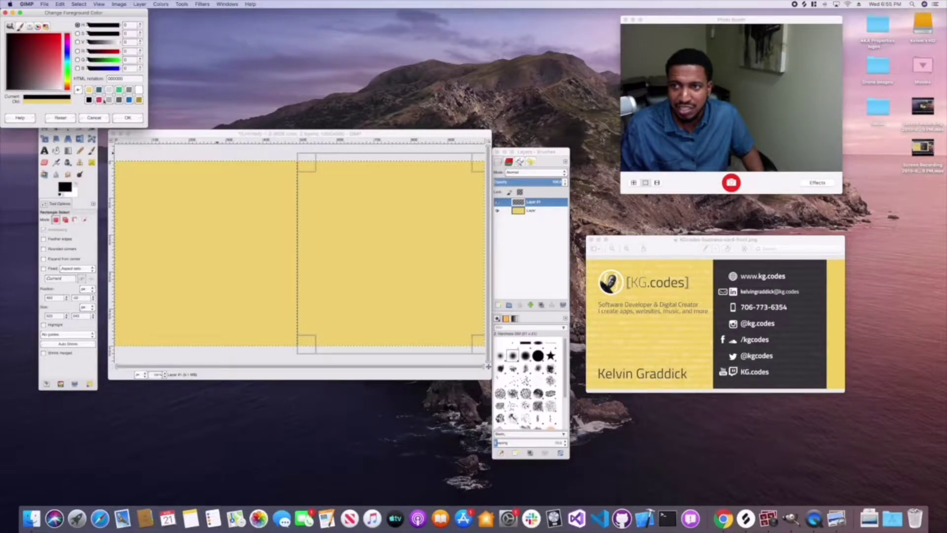
left_click(119, 100)
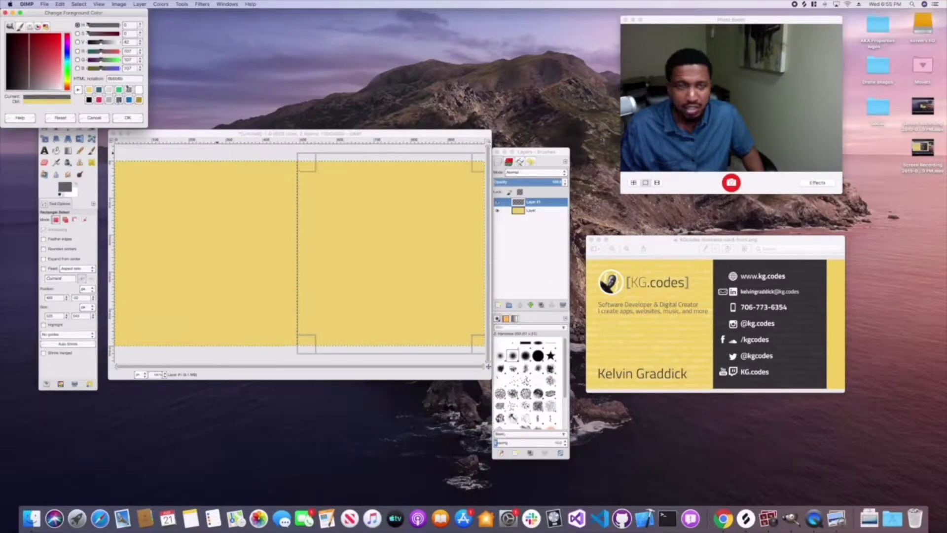
double_click(116, 79)
type("3535")
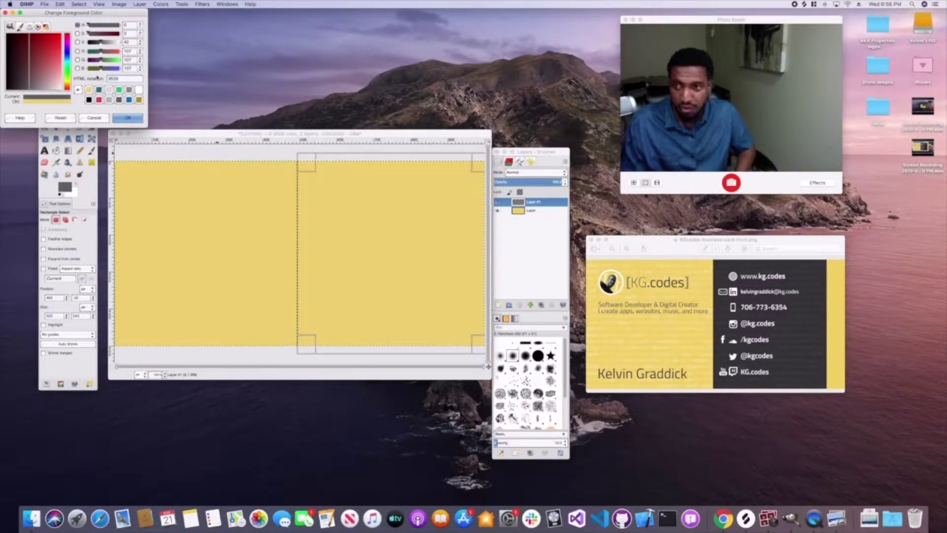
type("35")
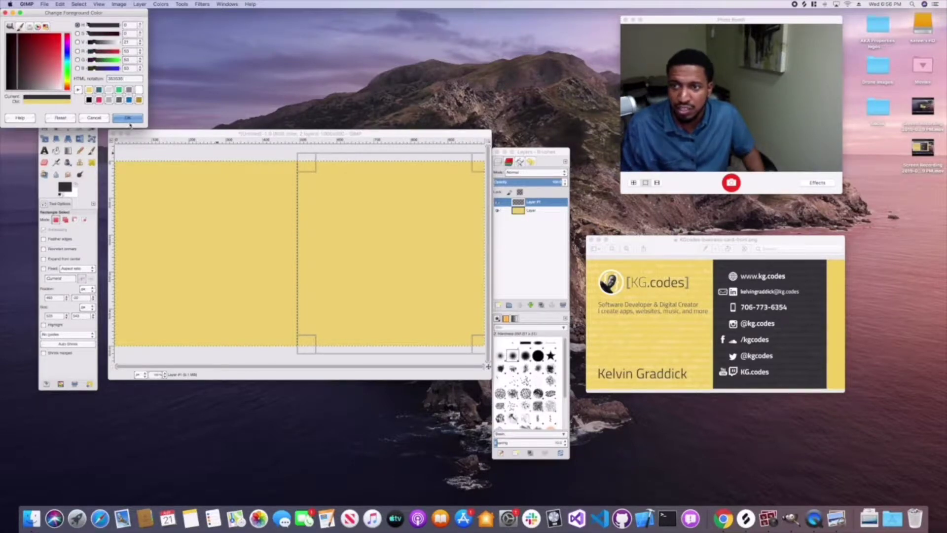
left_click(127, 118)
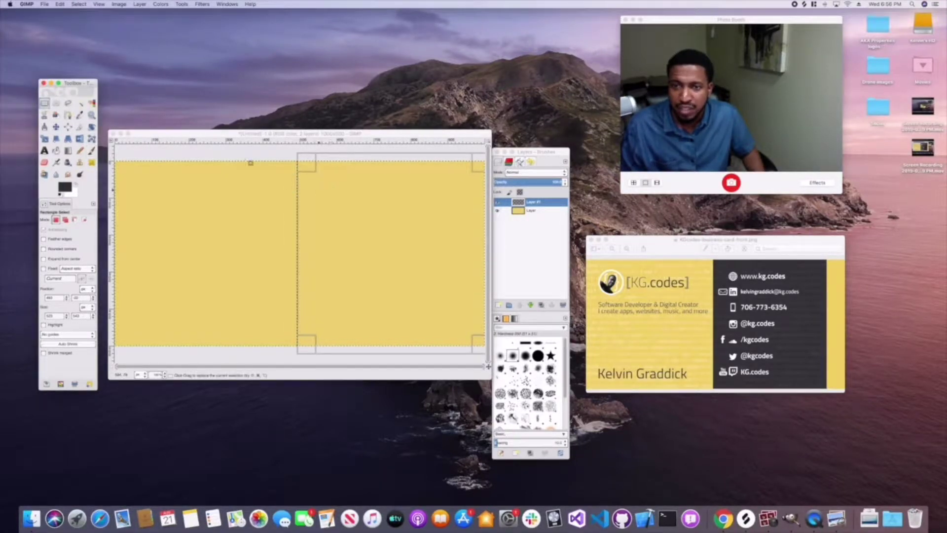
- Fill the right-half selection with the dark grey, then remove the selection
left_click(78, 4)
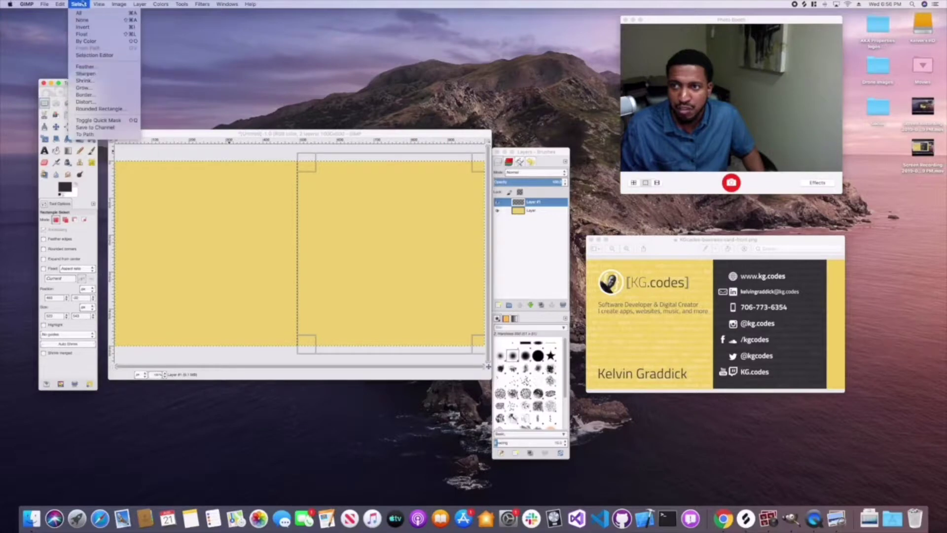
mouse_move(60, 5)
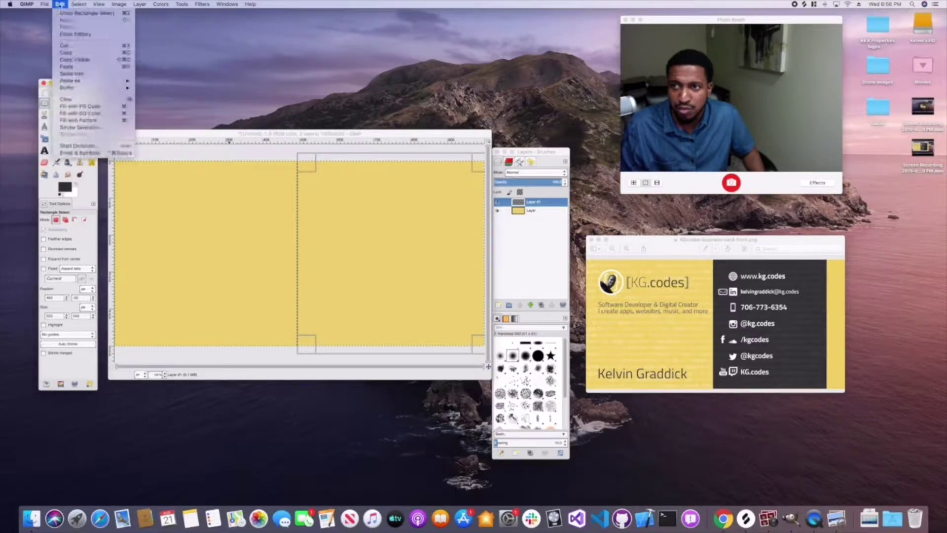
left_click(79, 106)
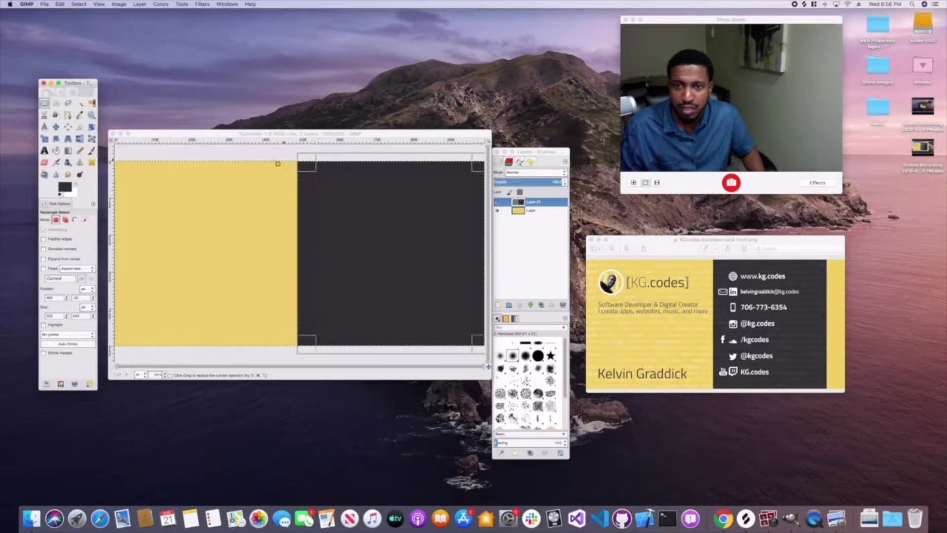
left_click(529, 210)
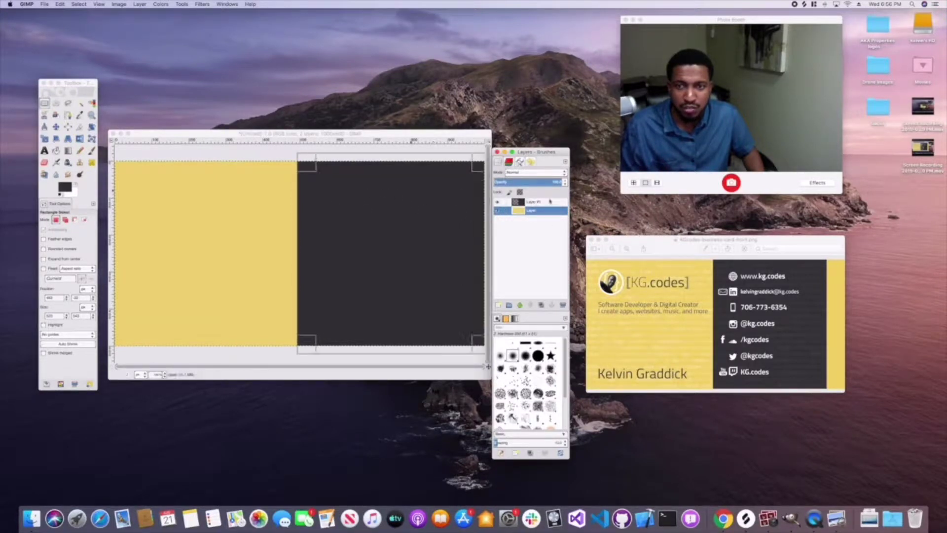
left_click(60, 4)
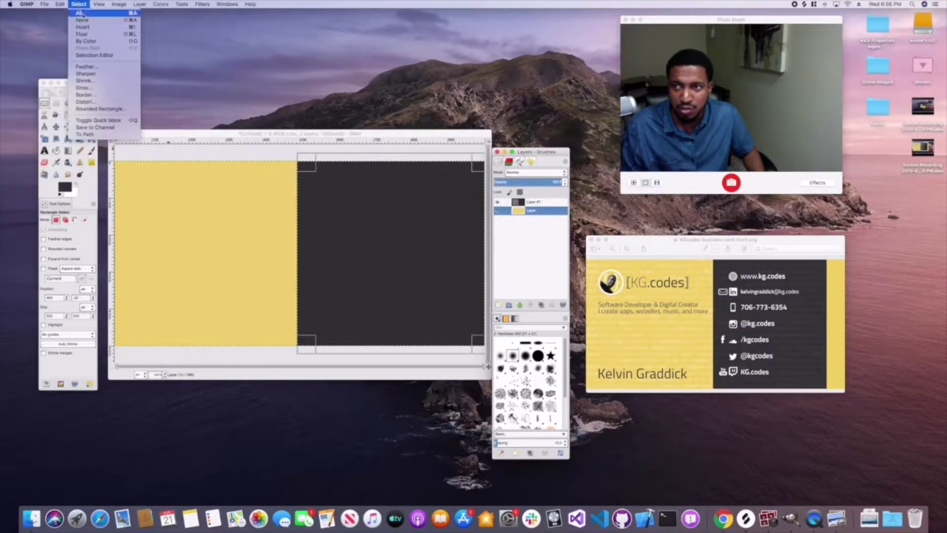
left_click(89, 14)
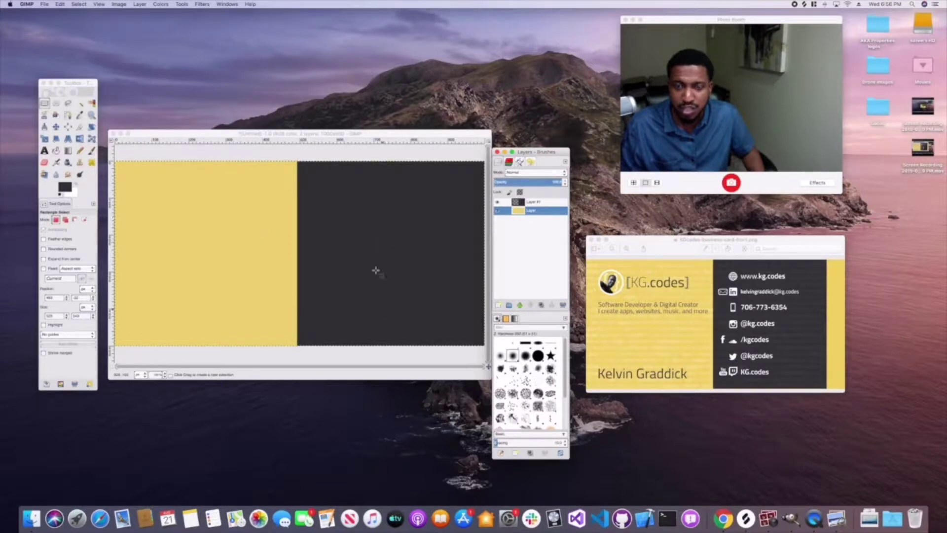
left_click_drag(676, 245, 681, 234)
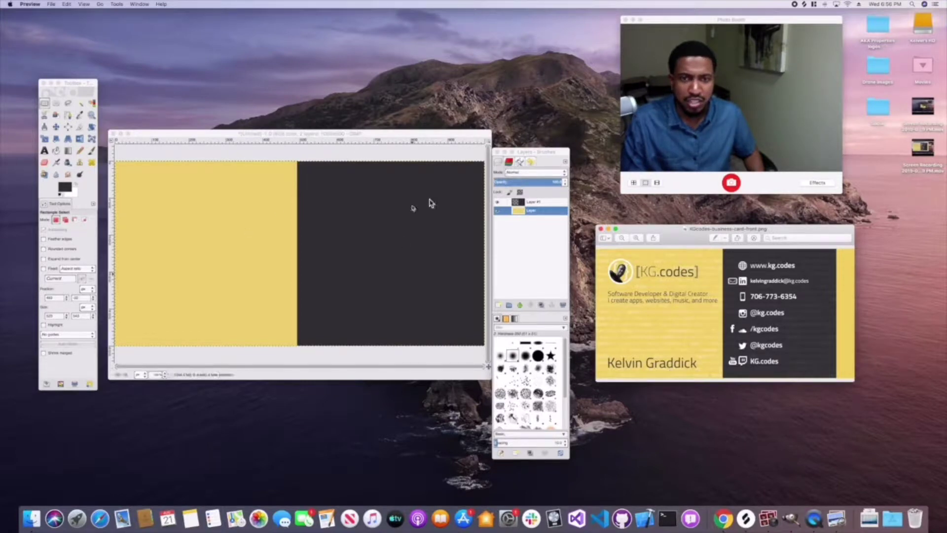
- Search Google Images in Safari for 'source code on white'
left_click(100, 518)
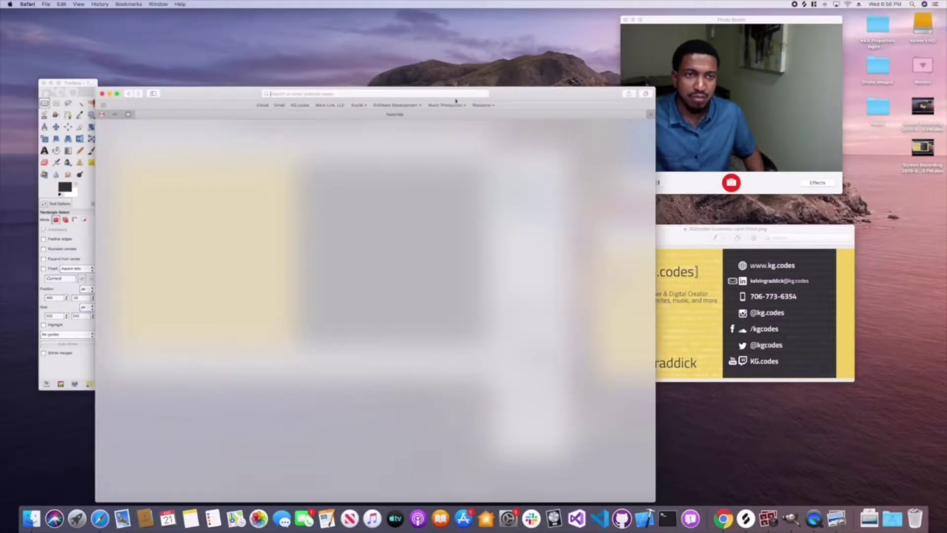
left_click_drag(502, 94, 499, 60)
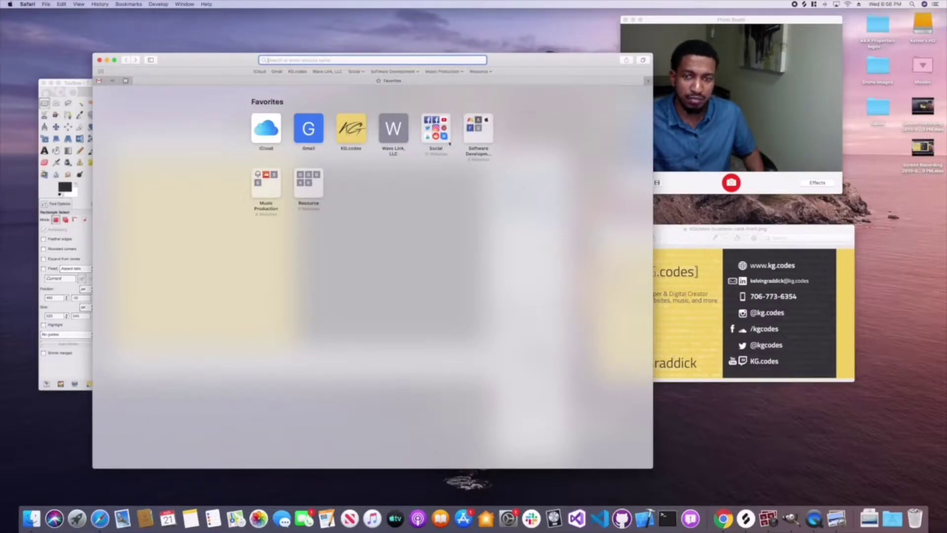
type("code")
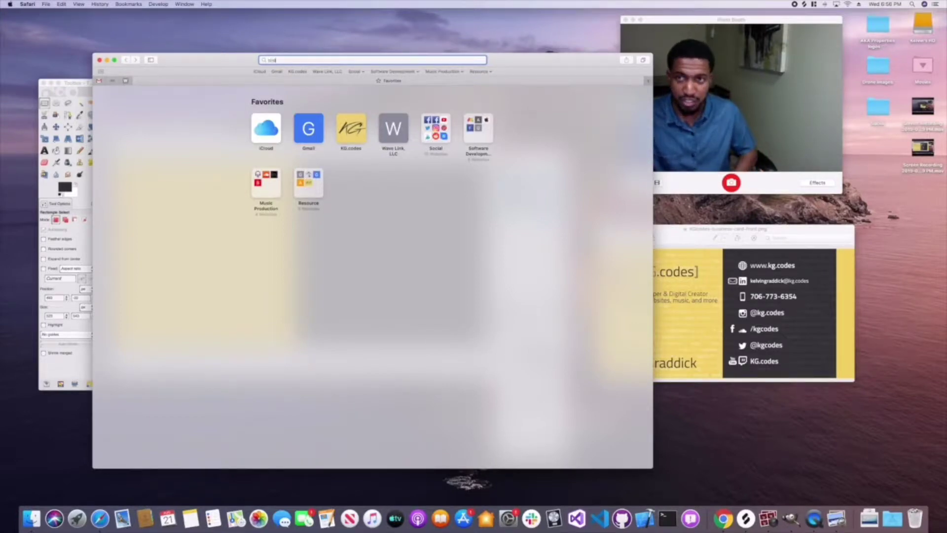
key("BackSpace")
key("BackSpace")
key("BackSpace")
key("BackSpace")
type("source")
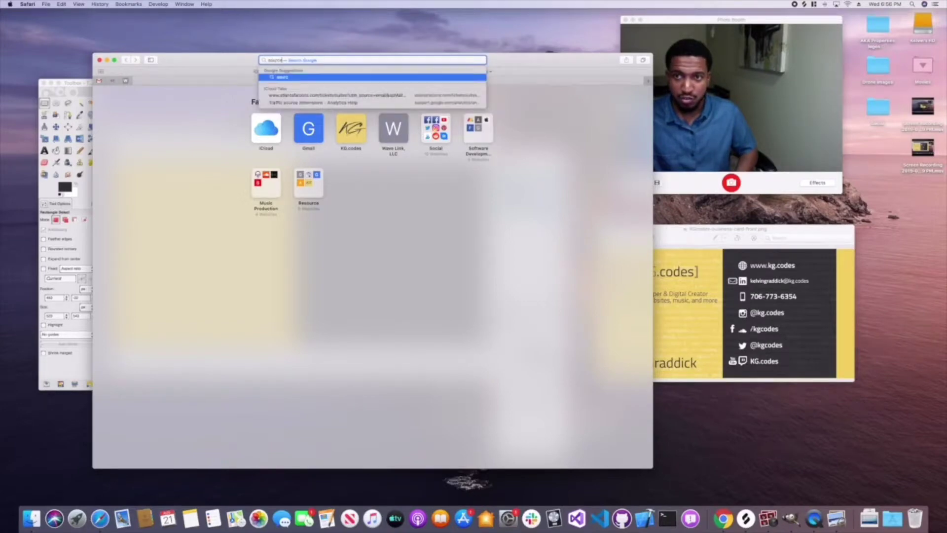
type(" code on white")
key("Return")
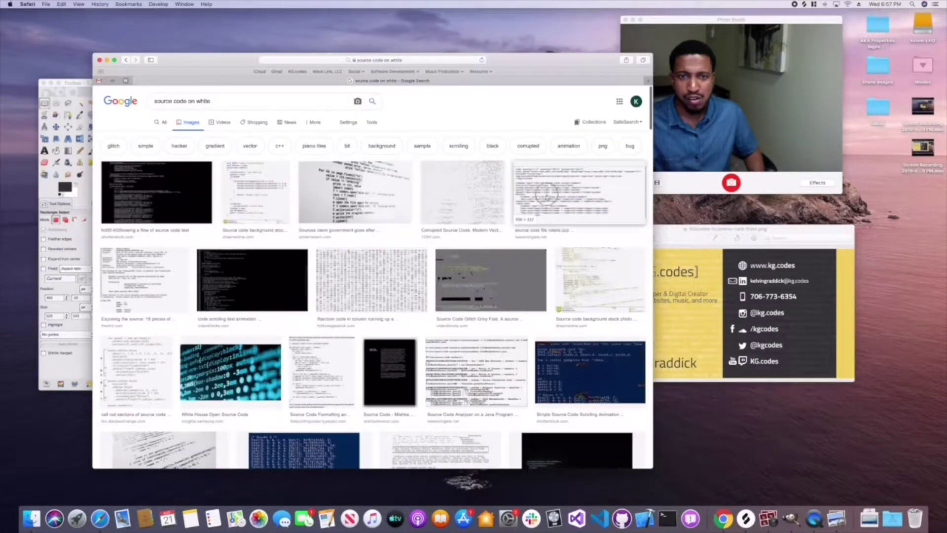
- Save the rotate.cpp source-code image to Downloads and return to GIMP
left_click(546, 196)
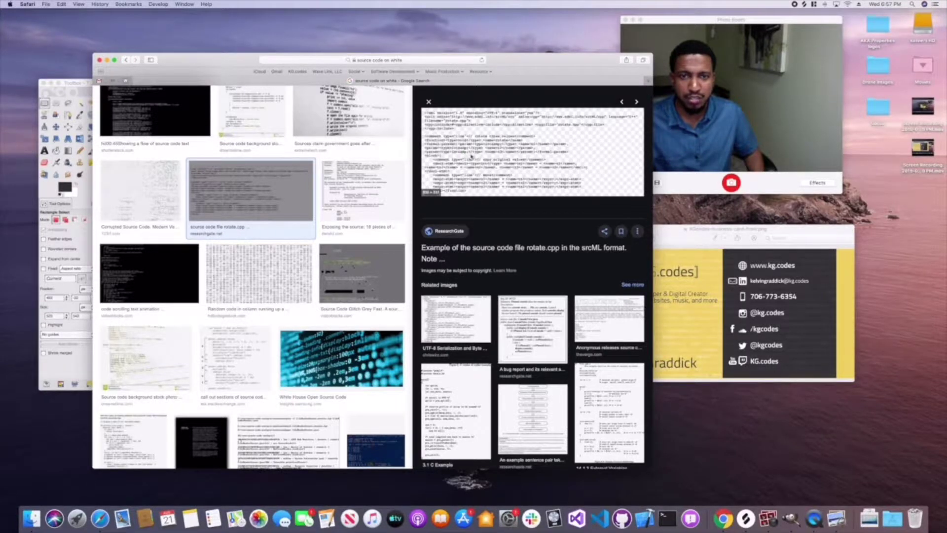
right_click(477, 147)
left_click(481, 142)
right_click(487, 136)
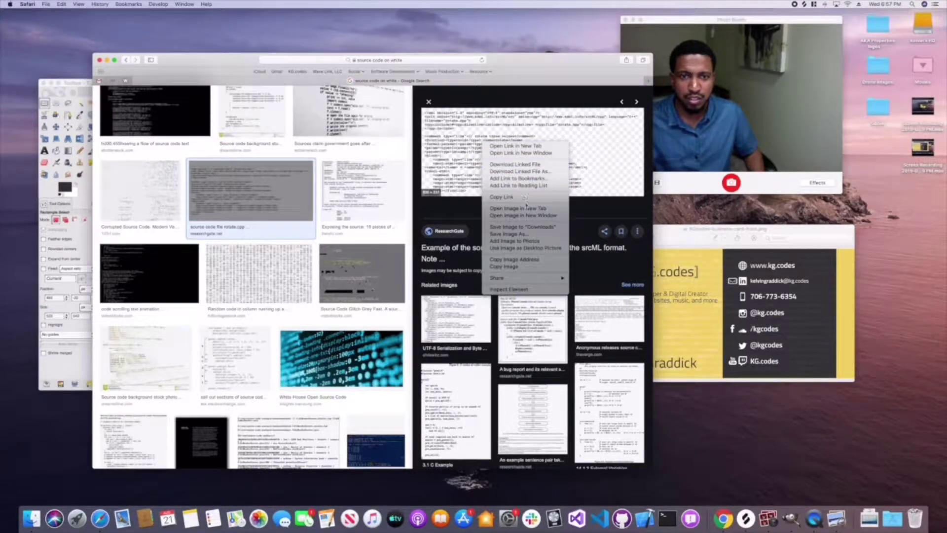
left_click(527, 227)
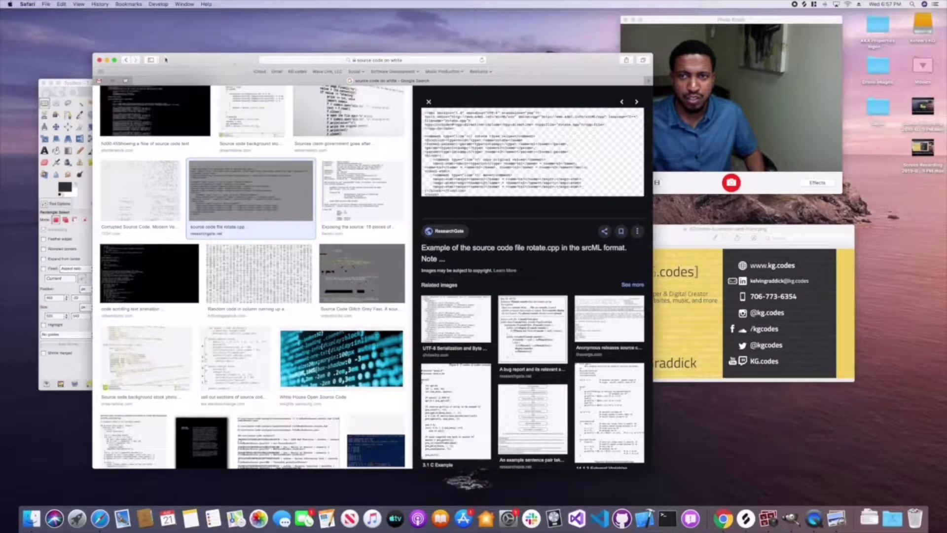
key("super+w")
left_click(868, 517)
left_click(911, 437)
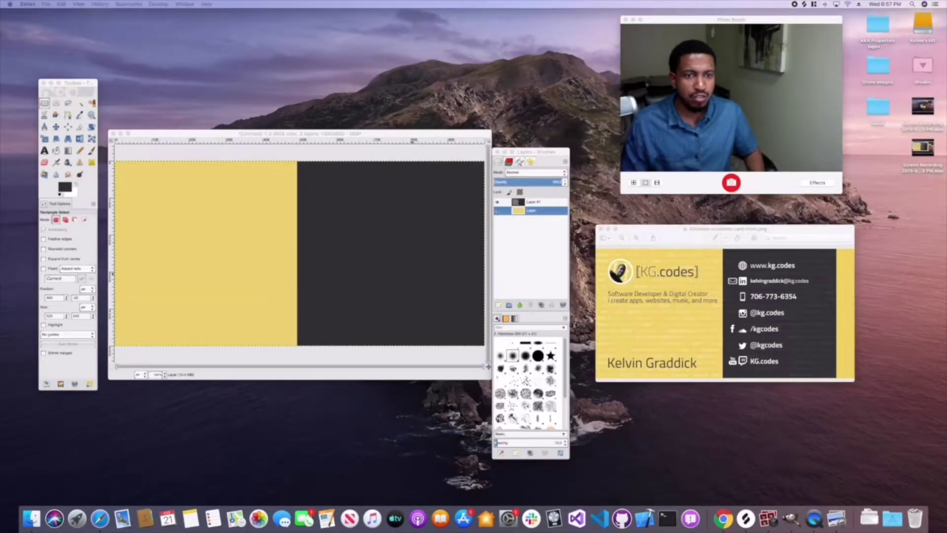
- Drop the downloaded code PNG onto the canvas, keep its PNG offset, and raise it to the top layer
left_click(440, 247)
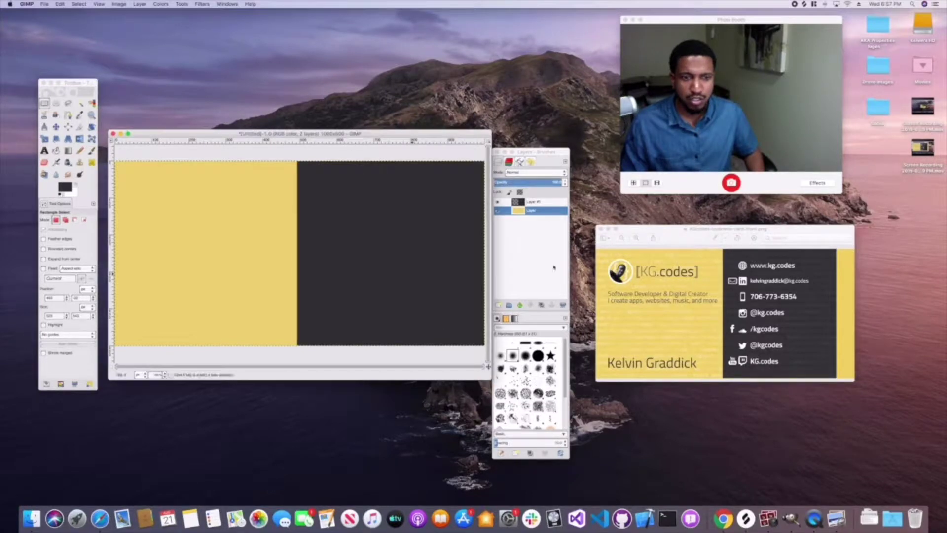
left_click(868, 517)
left_click_drag(873, 446, 295, 301)
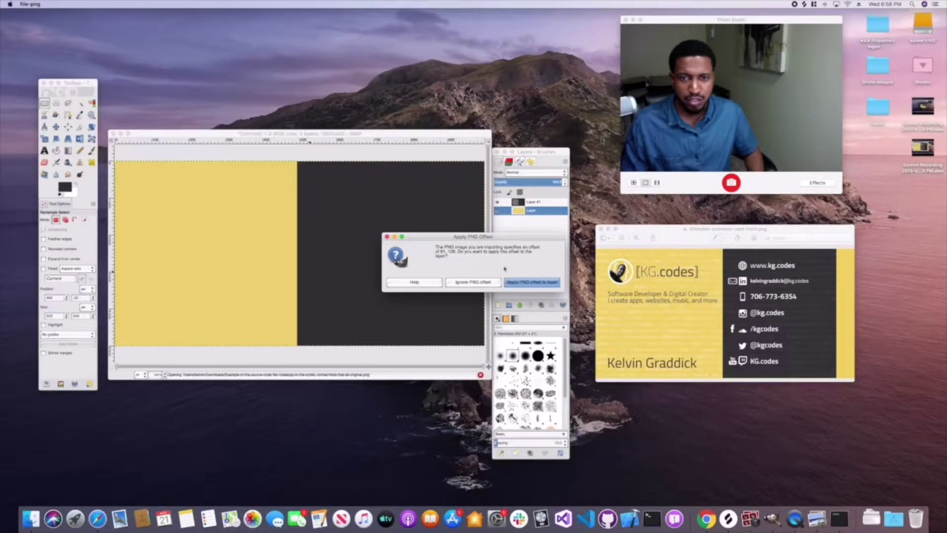
left_click(520, 283)
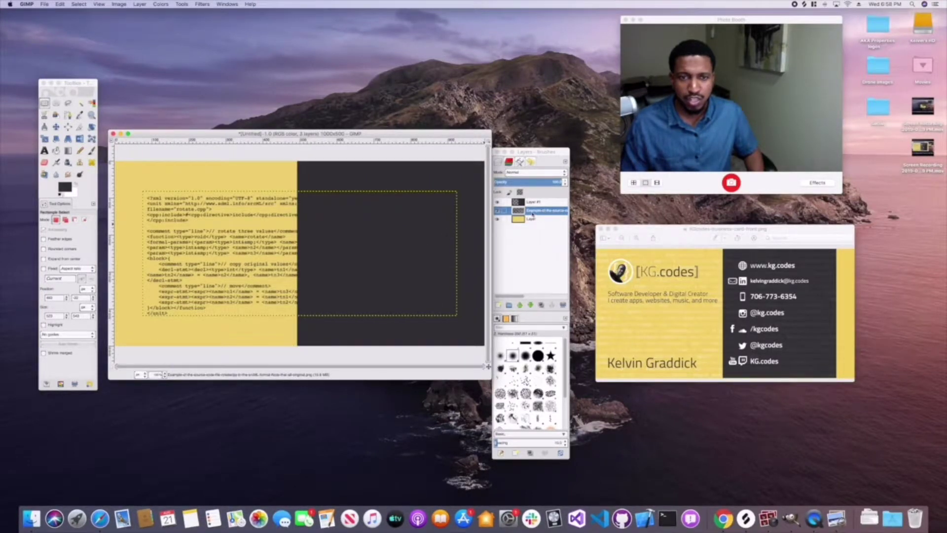
left_click_drag(533, 214, 524, 201)
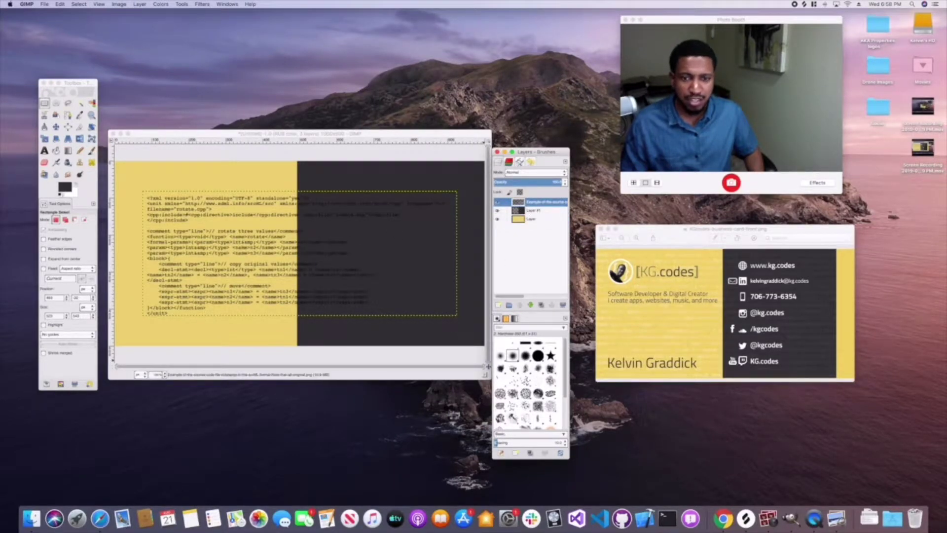
left_click_drag(491, 379, 522, 409)
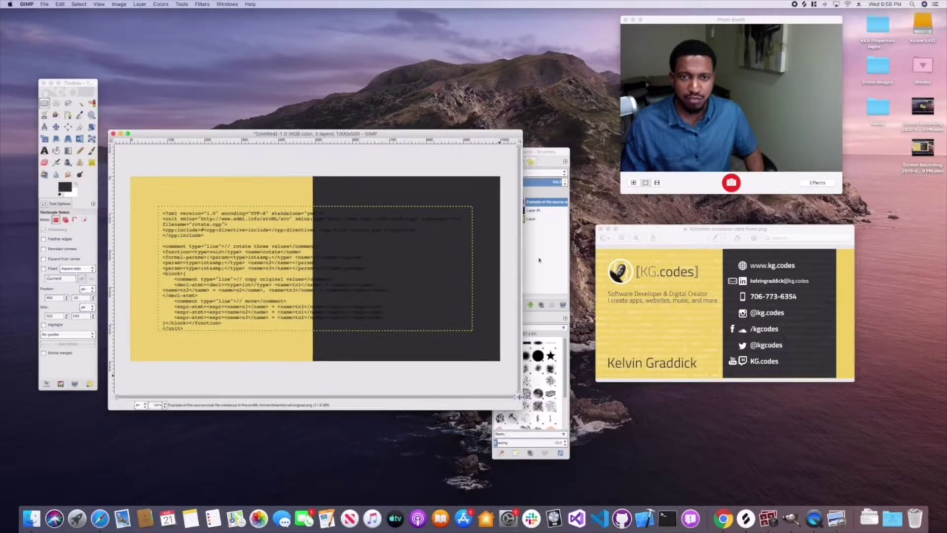
- Scale the code layer proportionally to 1200 px wide
left_click_drag(541, 151, 578, 147)
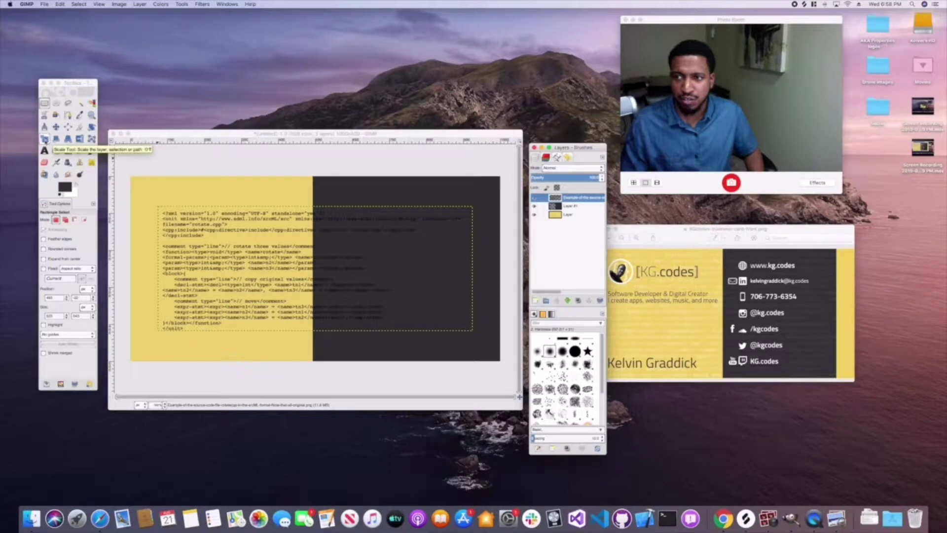
left_click(44, 138)
left_click(182, 229)
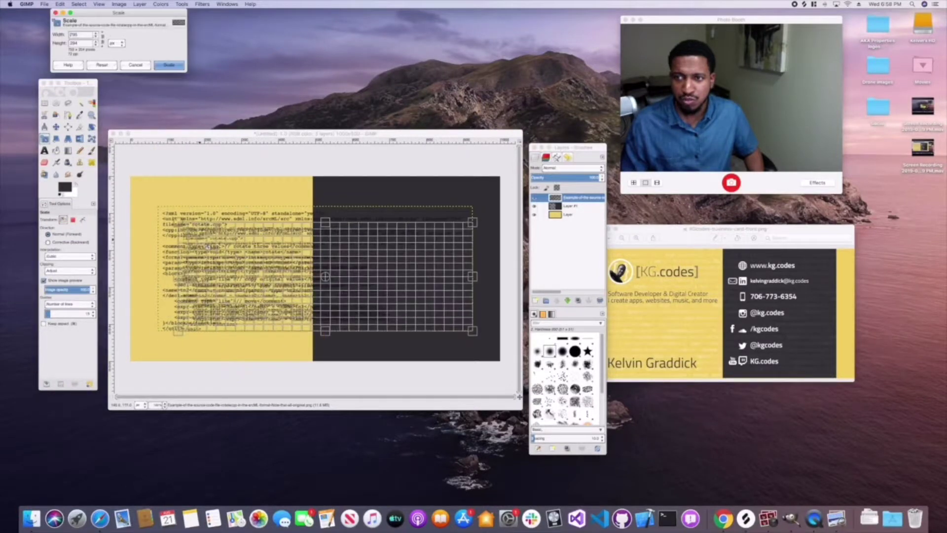
left_click(102, 38)
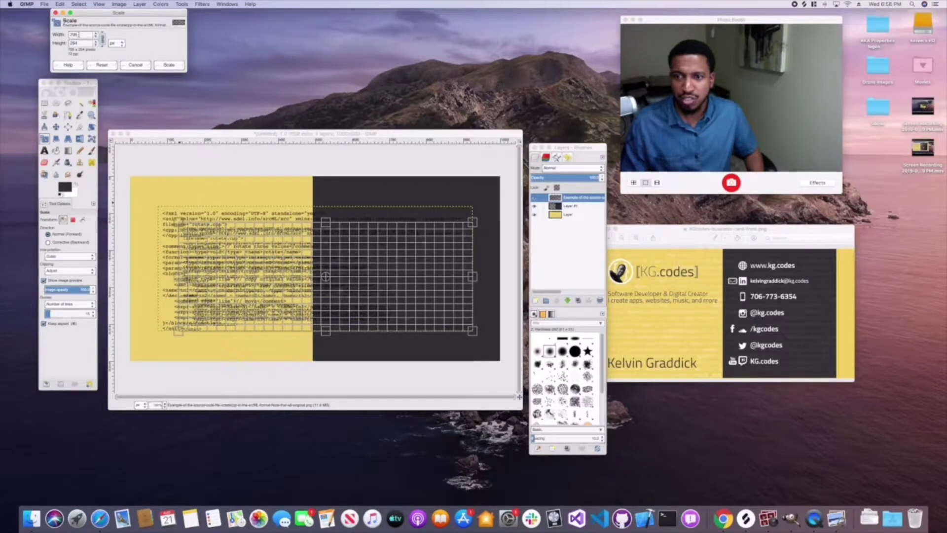
double_click(78, 34)
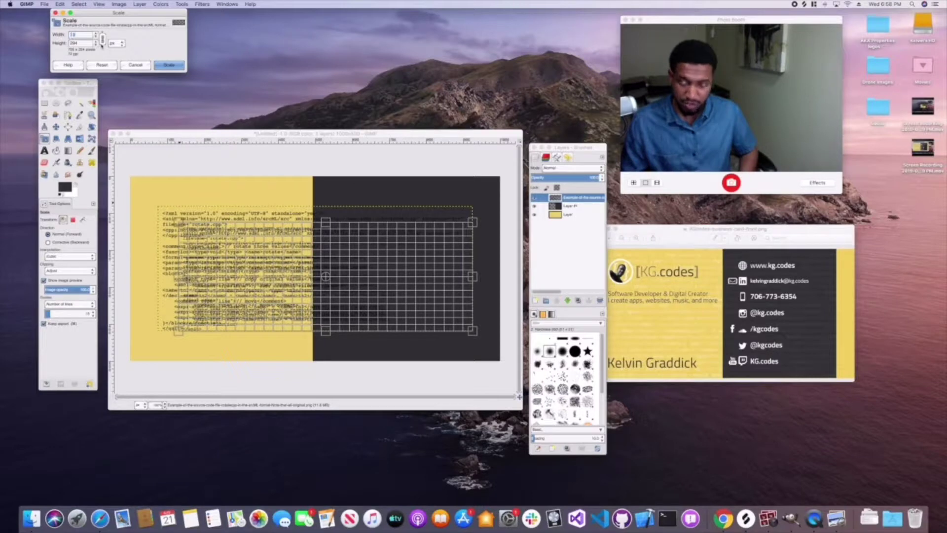
double_click(79, 43)
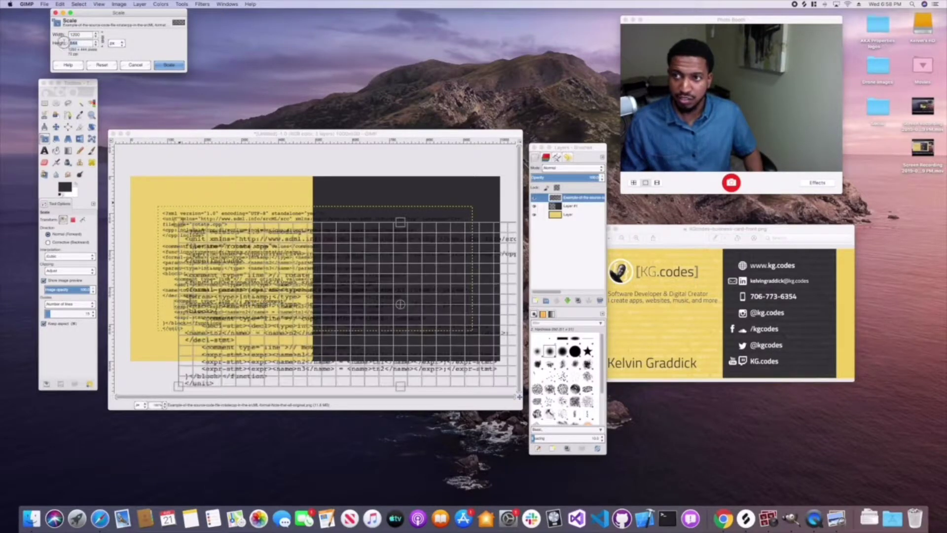
type("600")
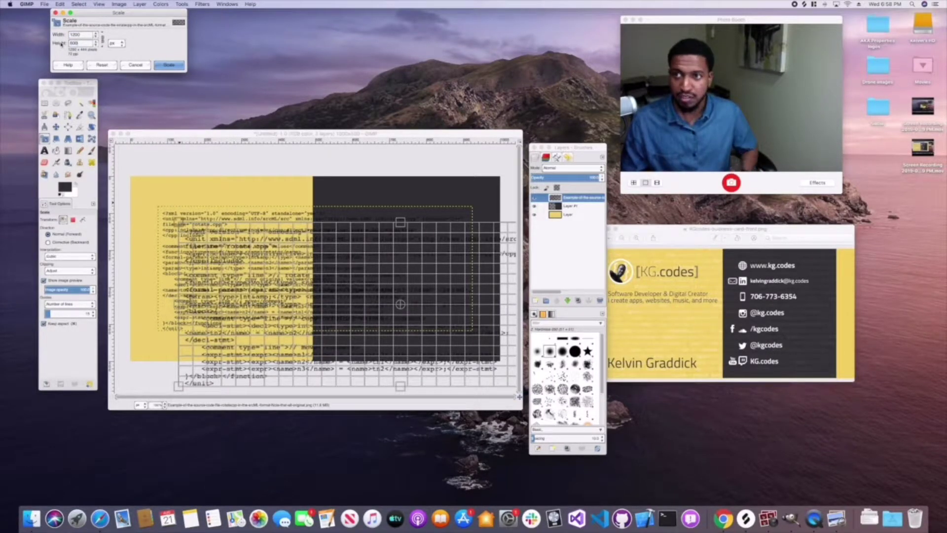
left_click(168, 66)
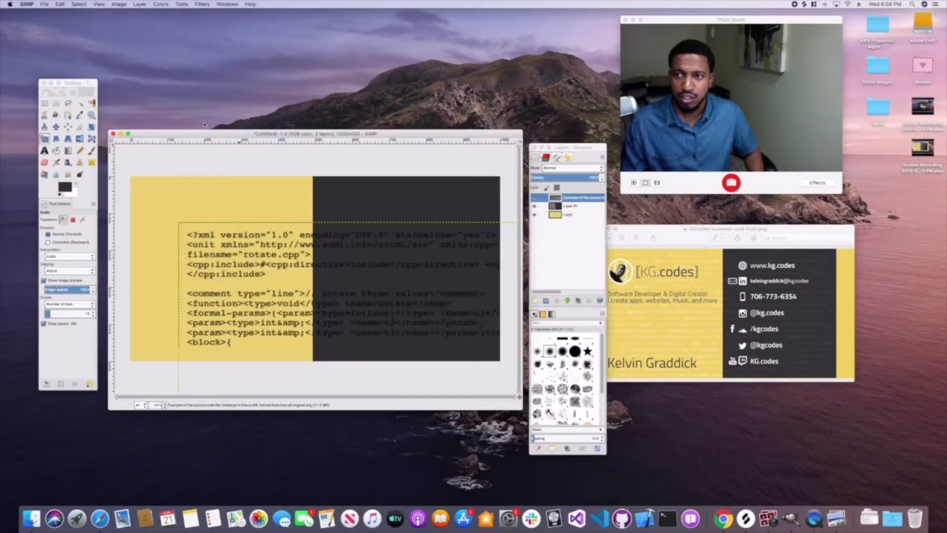
- Try shifting the code layer with the Move tool, then undo that move
left_click(56, 127)
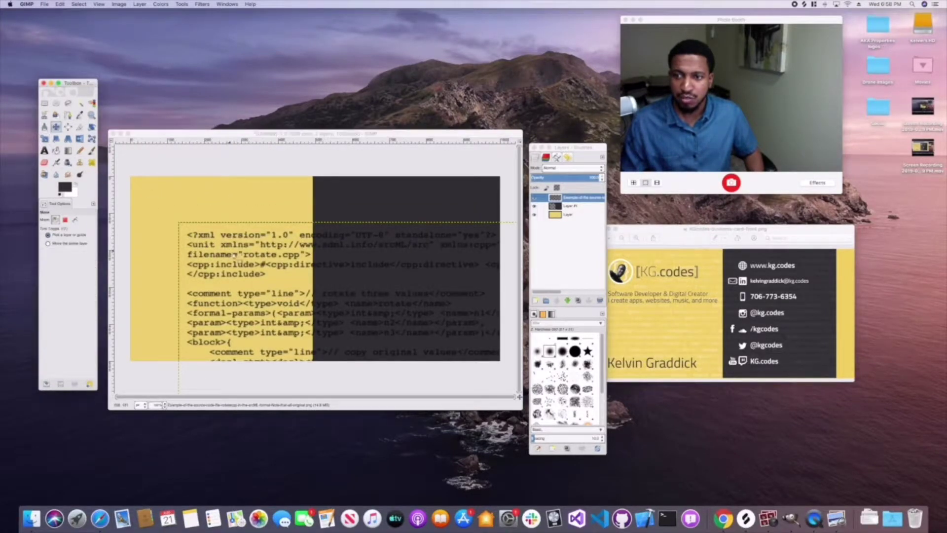
left_click_drag(236, 253, 219, 230)
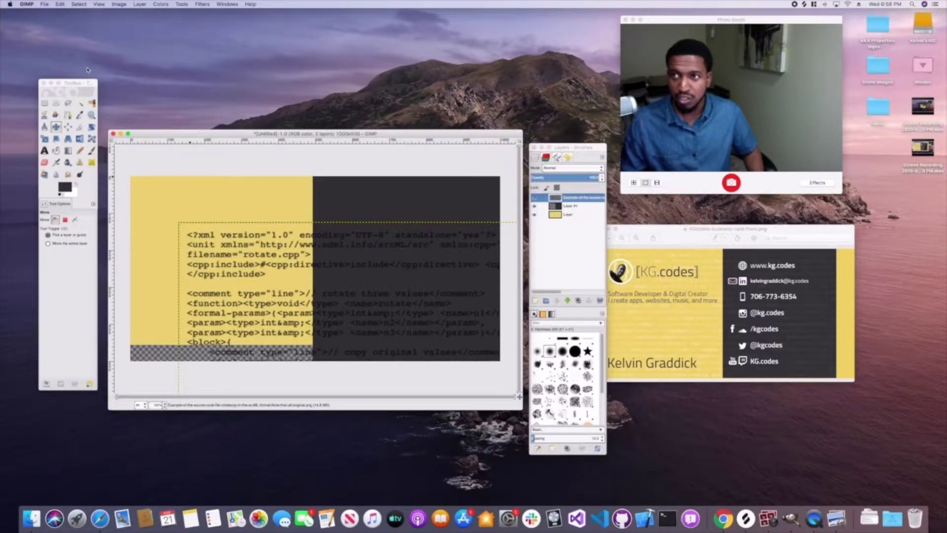
left_click(59, 4)
left_click(60, 4)
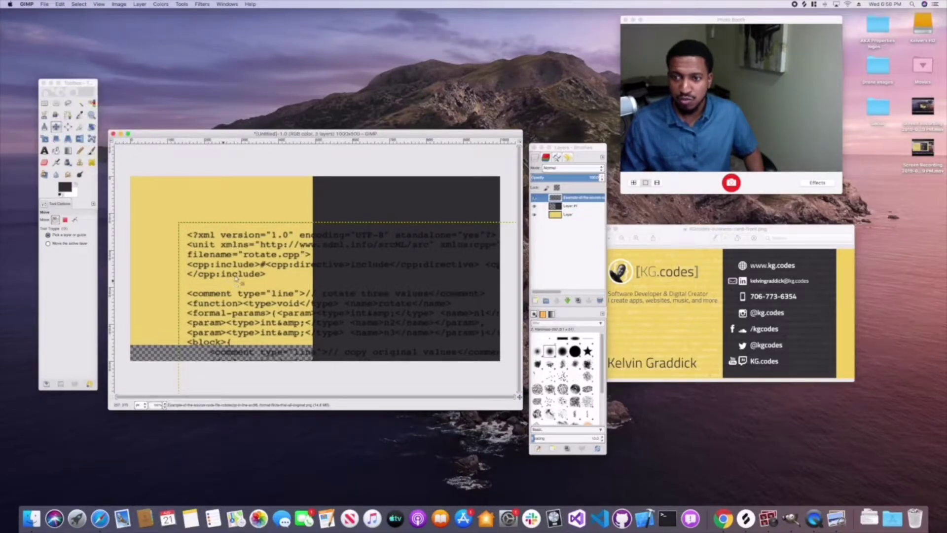
key("super+z")
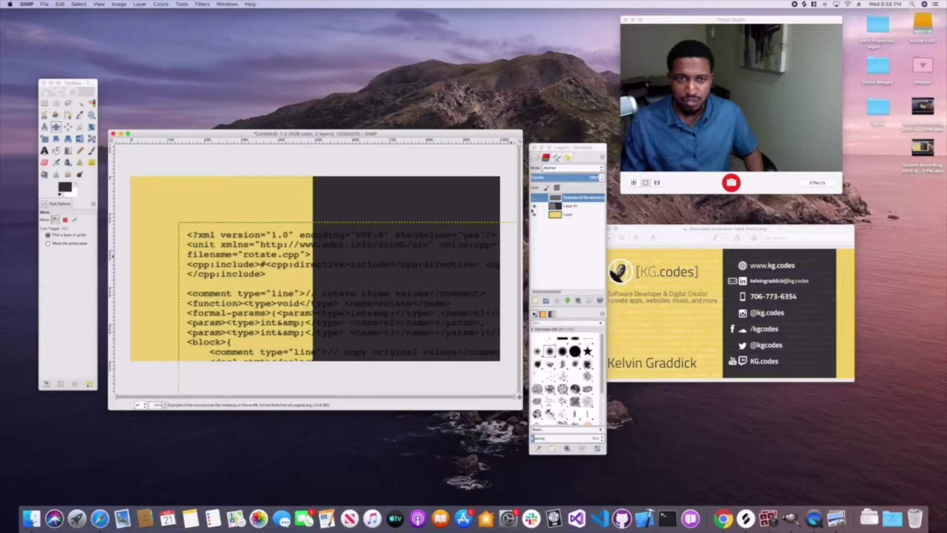
- Hide the dark and yellow card layers and drag the code text up-left over transparency
left_click(535, 206)
left_click(534, 214)
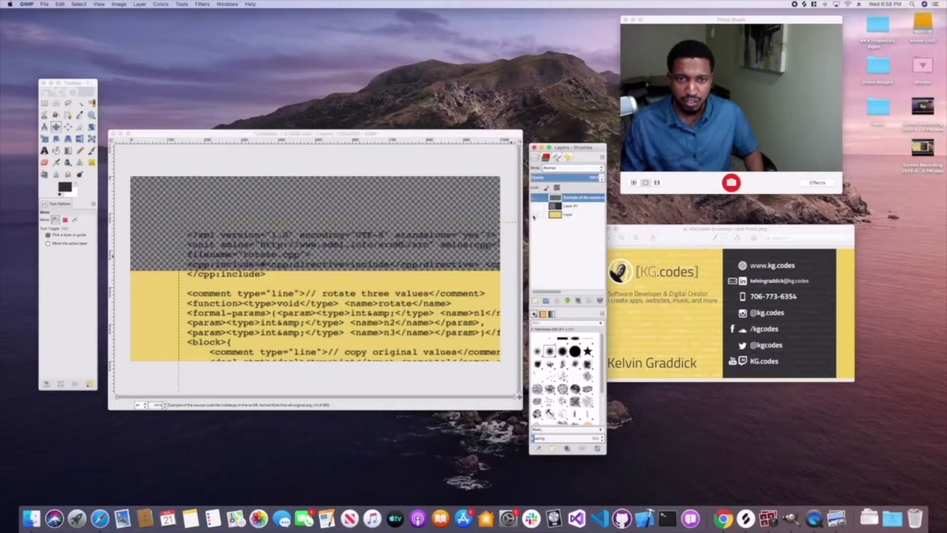
left_click(236, 239)
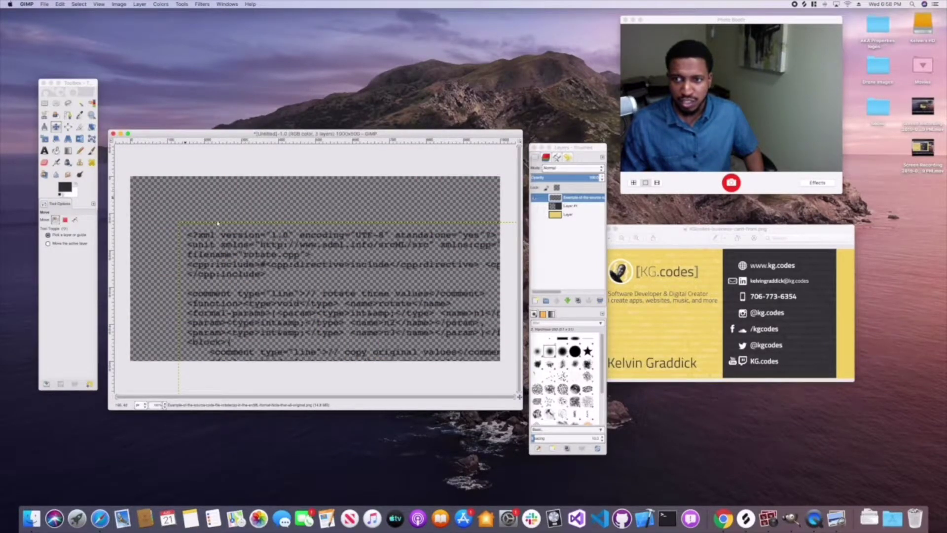
left_click_drag(245, 256, 185, 196)
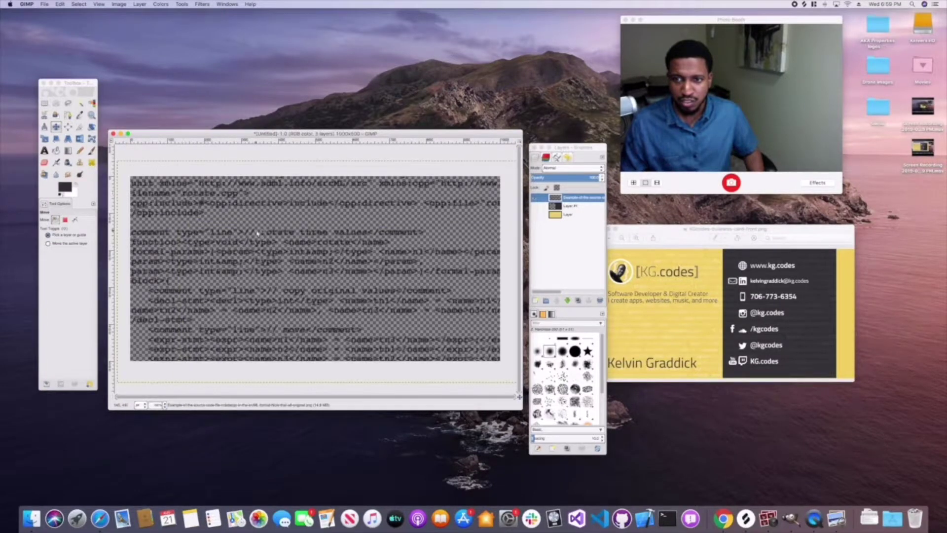
left_click(567, 198)
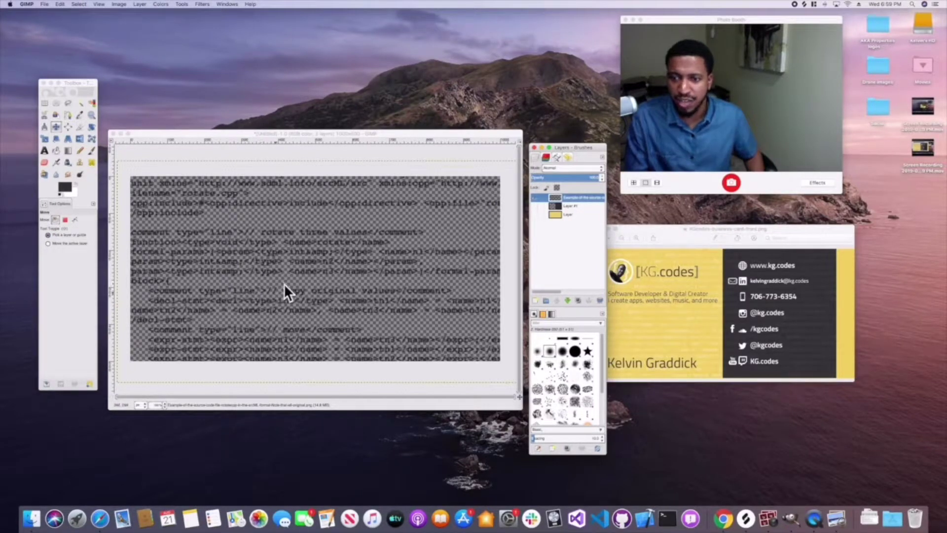
left_click(140, 4)
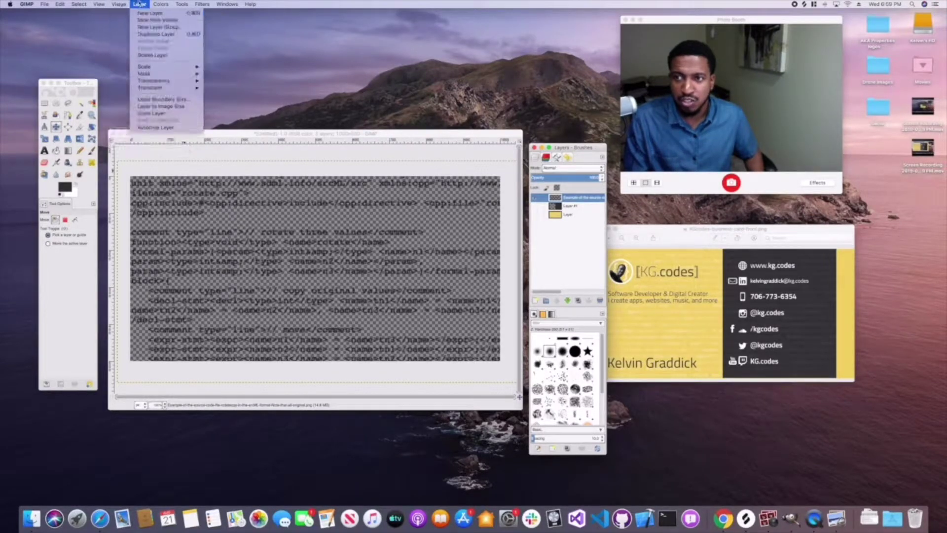
- Use Layer > Transparency > Alpha to Selection to select only the code text's pixels
mouse_move(190, 81)
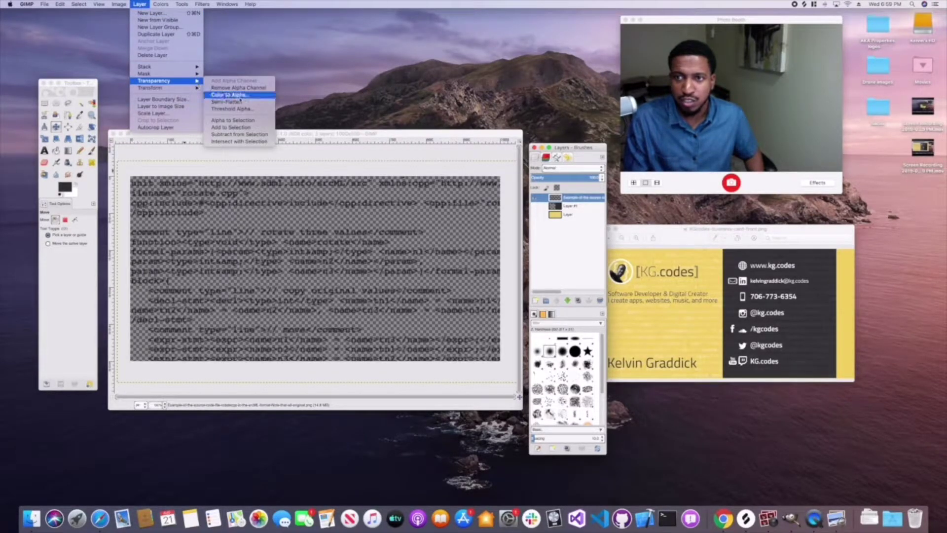
left_click(234, 121)
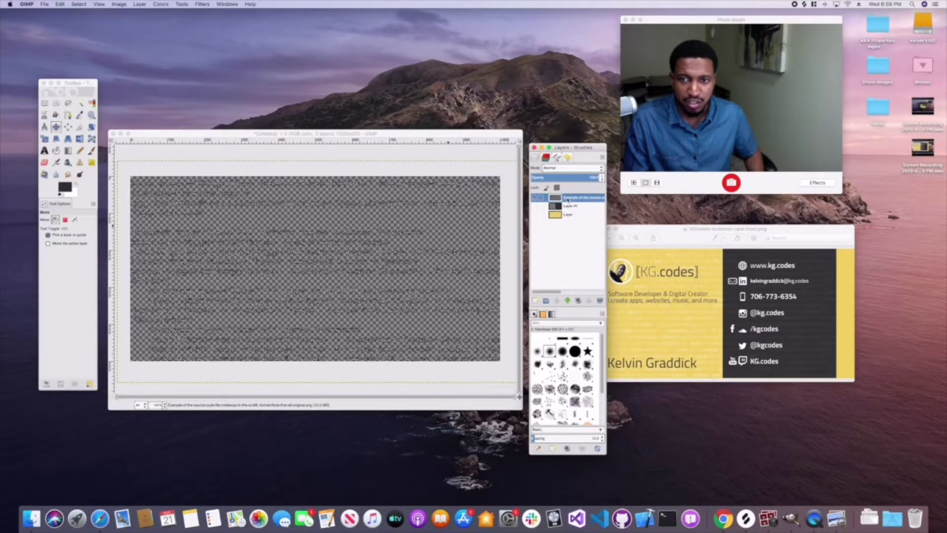
right_click(565, 197)
- Add a white-filled new layer and place it below the code text
left_click(588, 211)
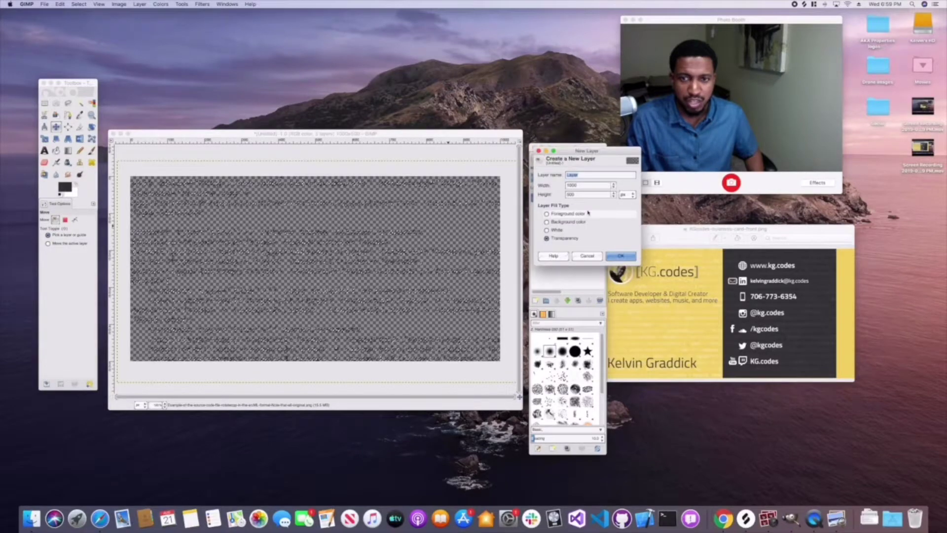
left_click(547, 230)
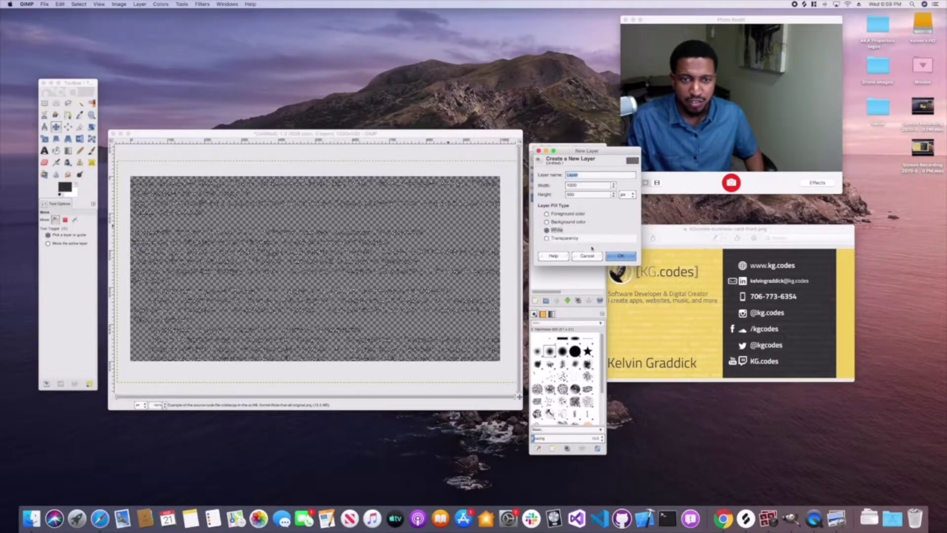
left_click(620, 255)
left_click_drag(567, 197, 567, 211)
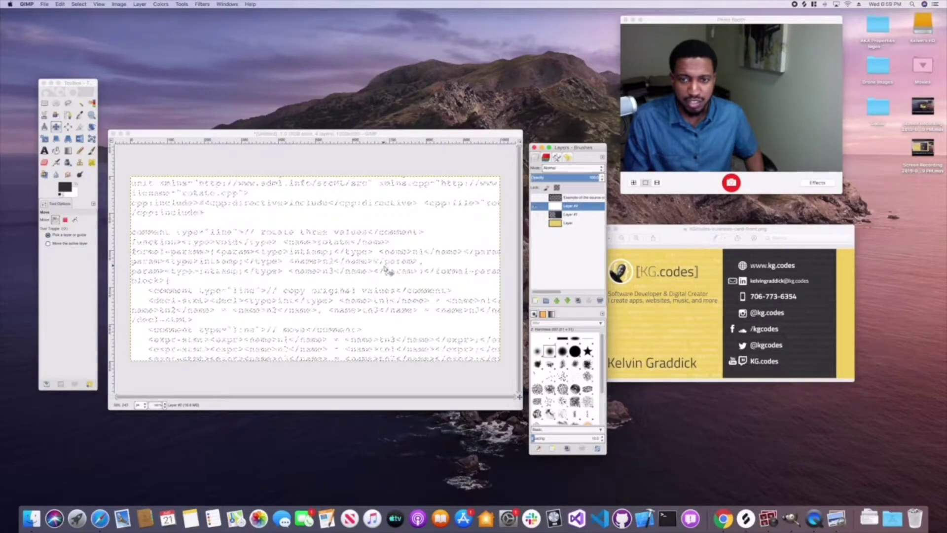
- Invert the selection and cut away the white pixels surrounding the text
left_click(79, 4)
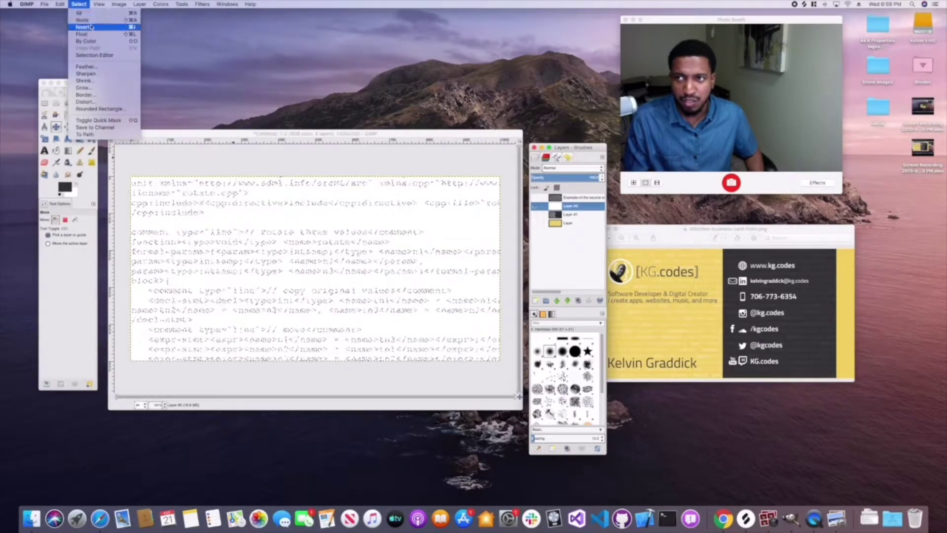
left_click(82, 27)
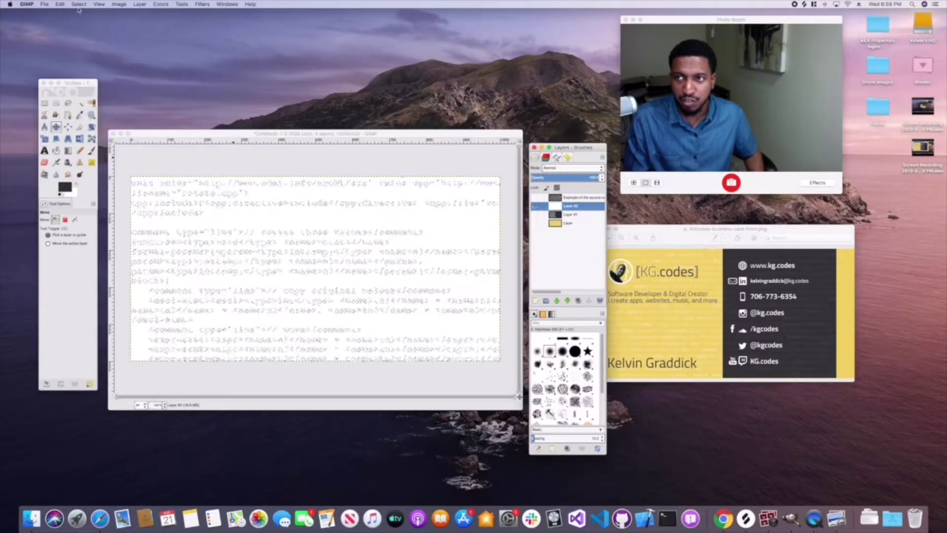
left_click(59, 4)
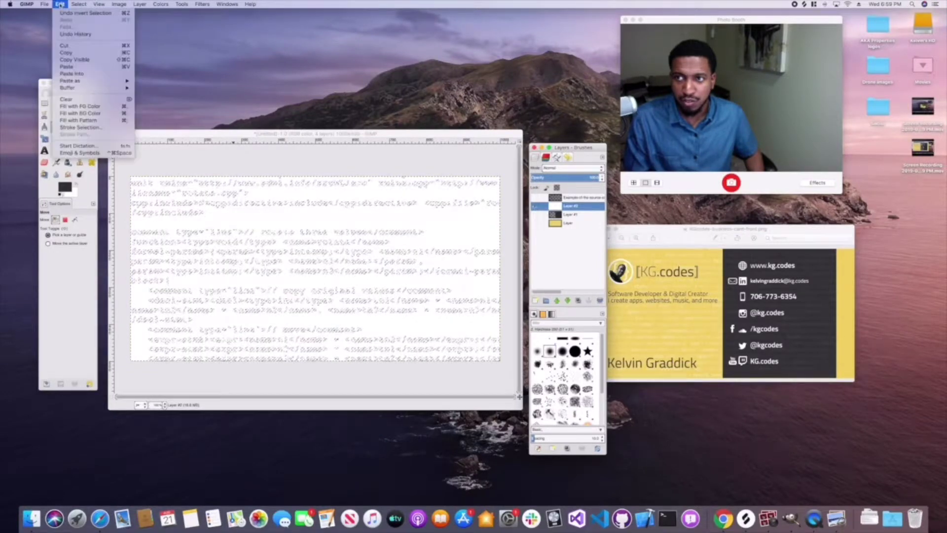
left_click(70, 46)
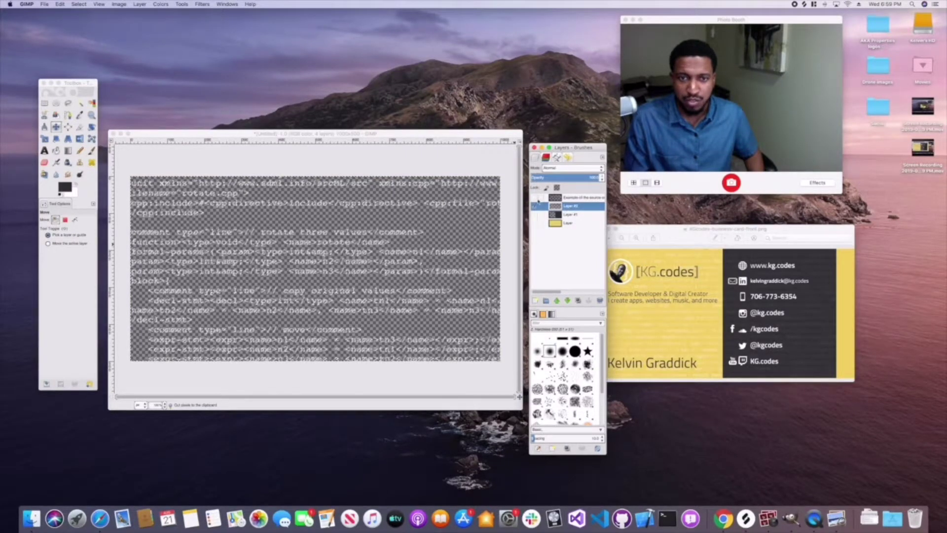
- Delete the extra source-code example layer and show the dark and yellow layers again
left_click(561, 198)
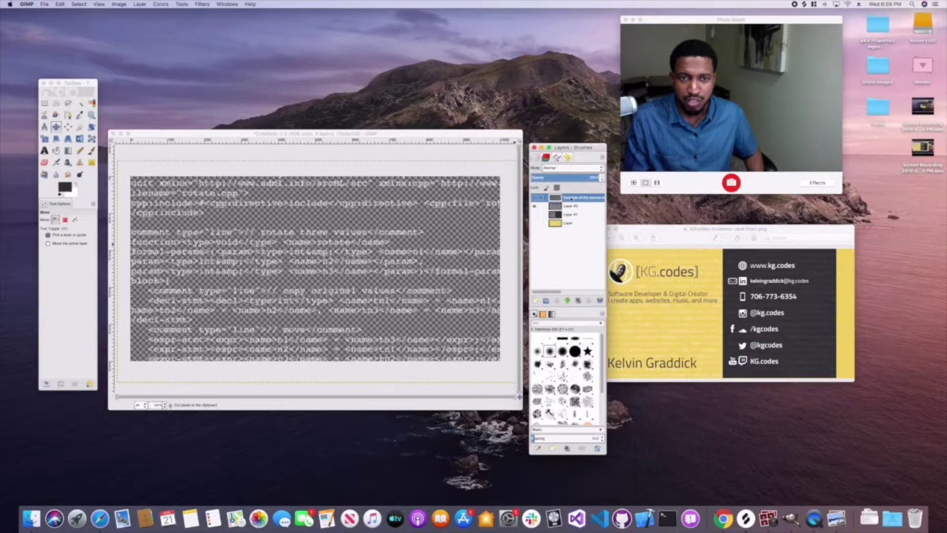
right_click(571, 198)
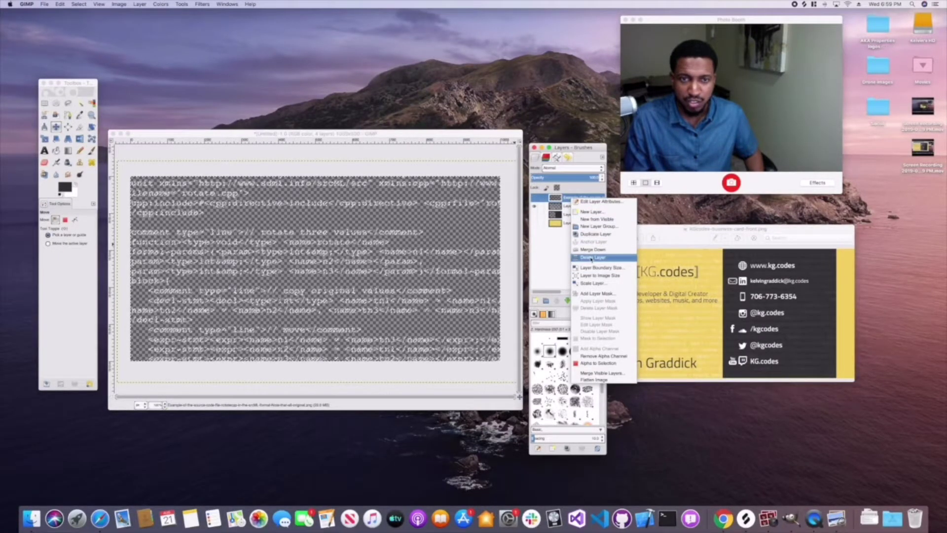
left_click(592, 257)
left_click(536, 206)
left_click(535, 215)
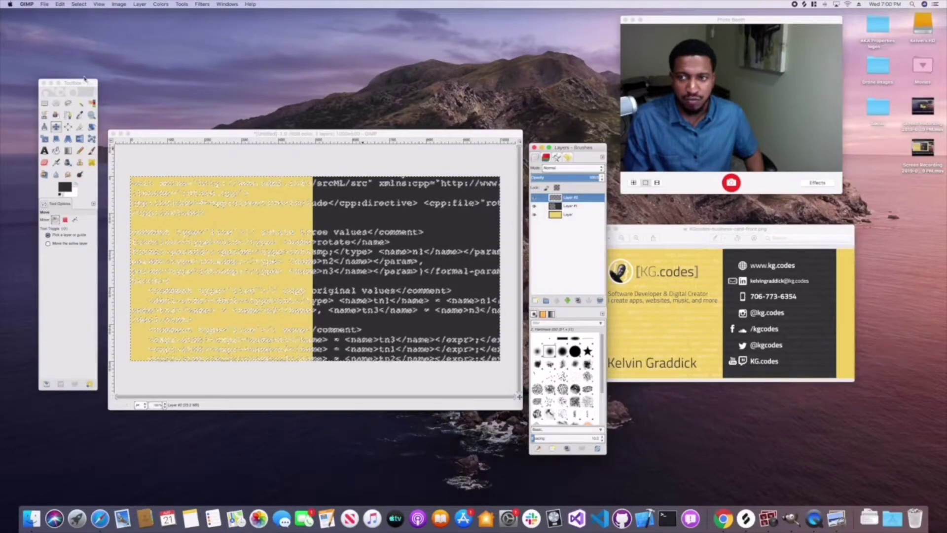
left_click(75, 5)
- Clear the selection around the code text and return to the card document
left_click(82, 20)
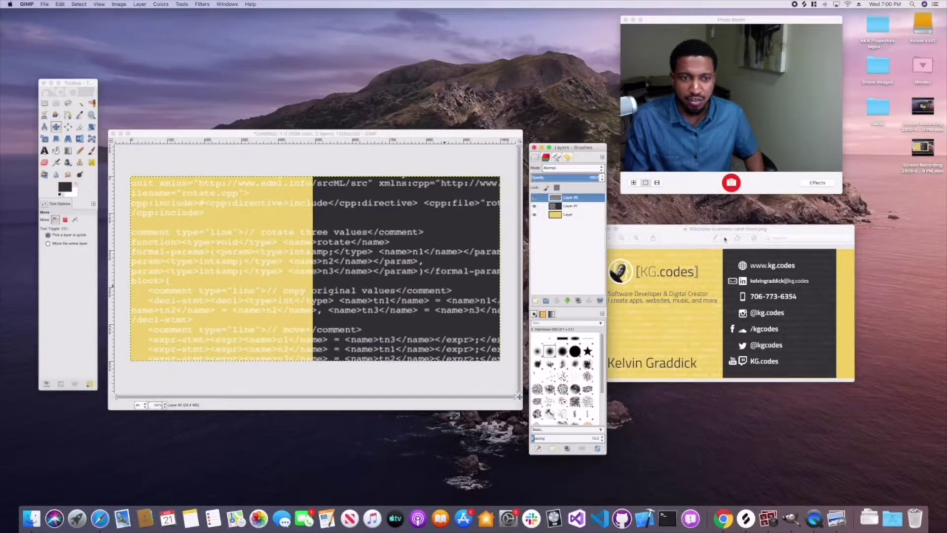
left_click_drag(685, 234, 712, 230)
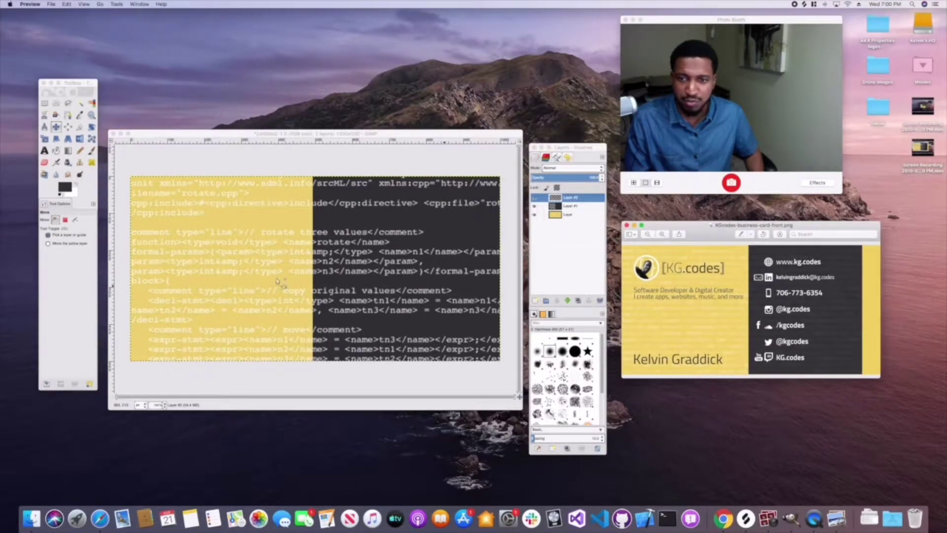
left_click(568, 192)
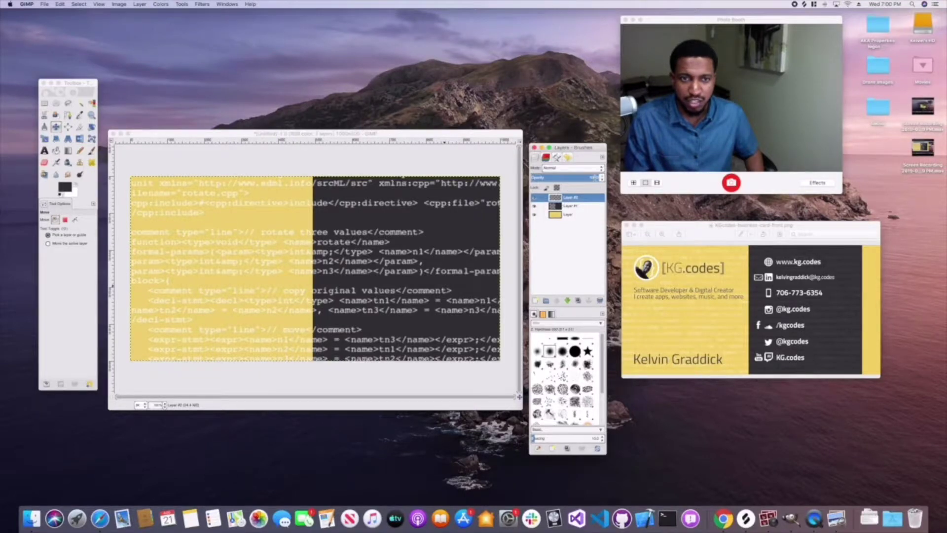
- Lower the code-text layer's opacity until the text is only a faint texture
left_click(601, 179)
left_click(601, 180)
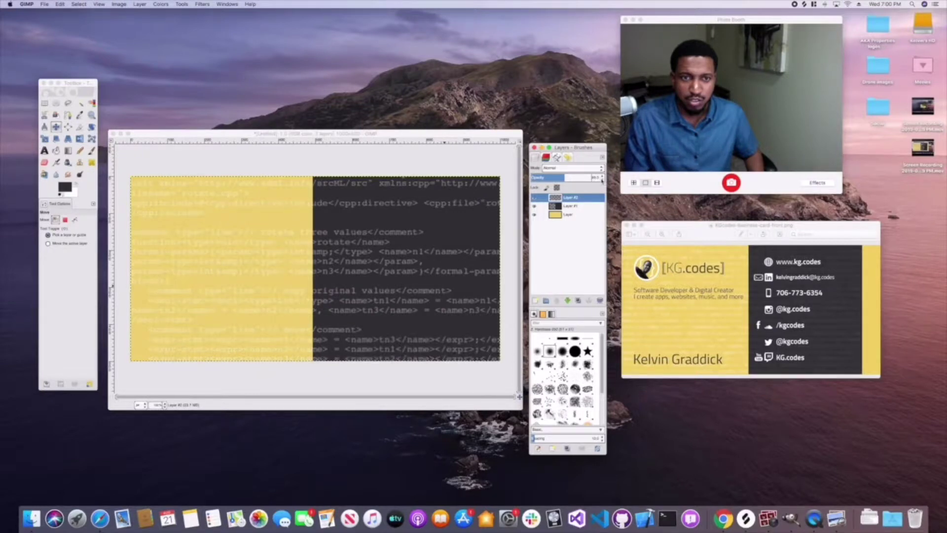
left_click(602, 179)
left_click(602, 179)
left_click(602, 180)
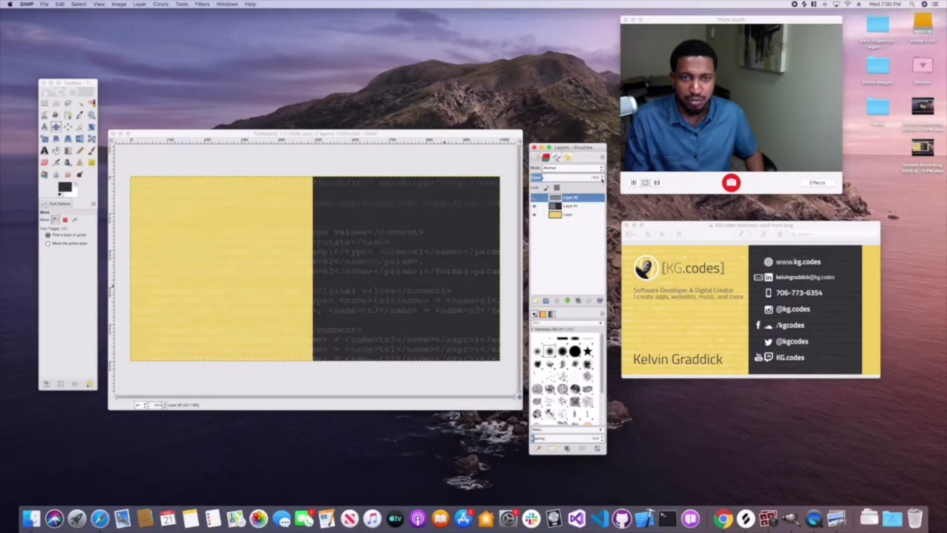
left_click(602, 179)
left_click(602, 179)
left_click(602, 179)
left_click(602, 177)
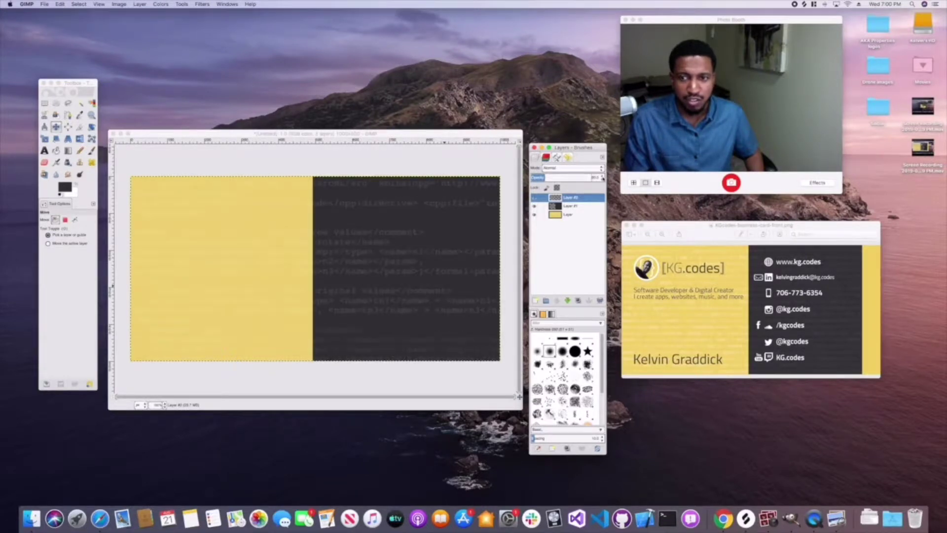
left_click(602, 177)
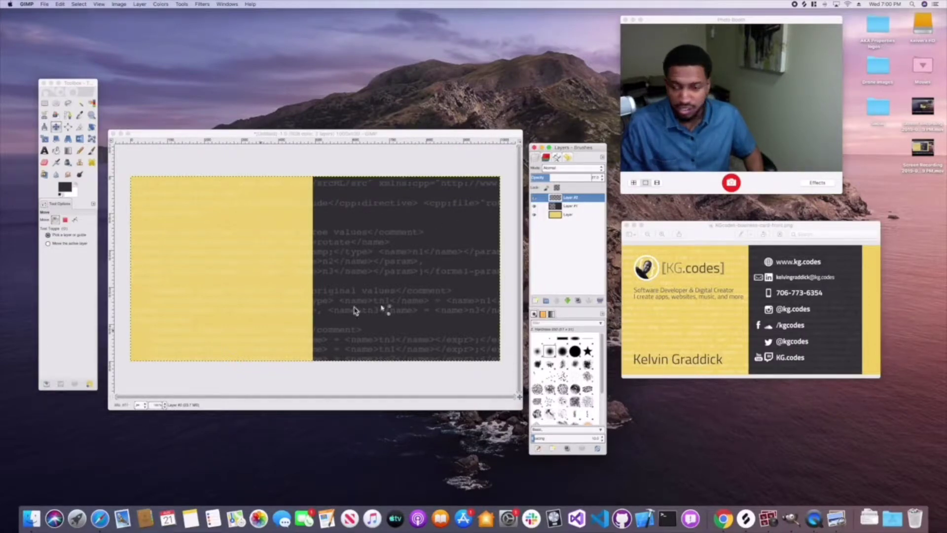
left_click(31, 518)
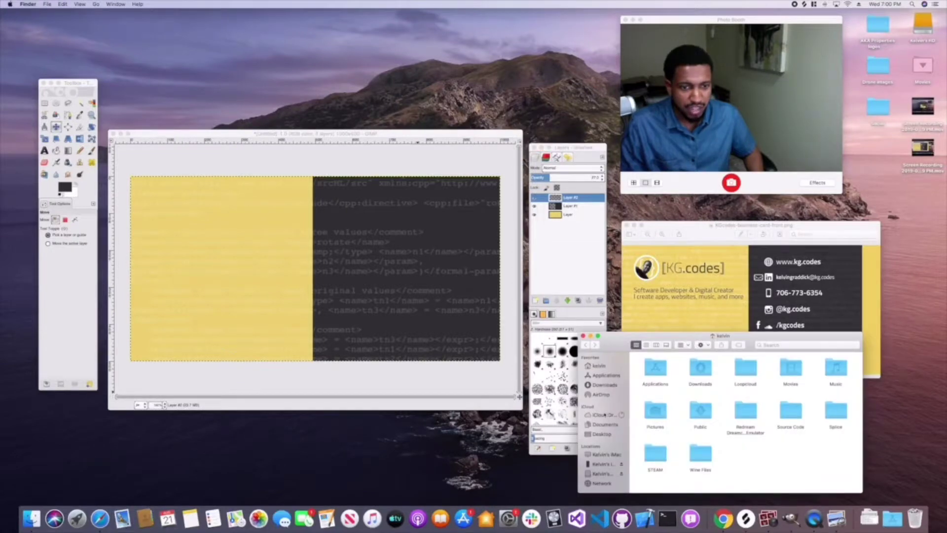
- Drop KGcodes-profile-image-1.png from iCloud Drive's Logos folder onto the card, keeping its colour profile
left_click(604, 415)
left_click_drag(656, 338, 647, 324)
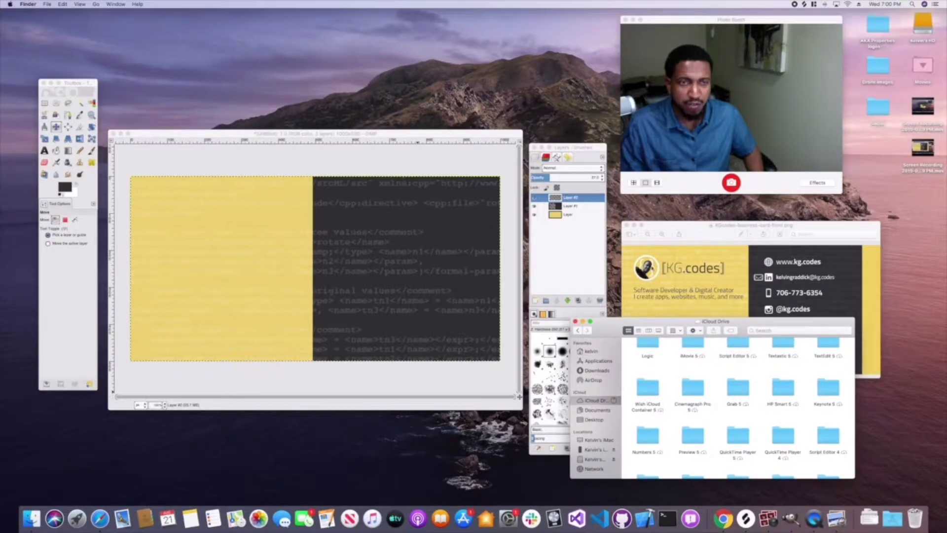
key("super+bracketleft")
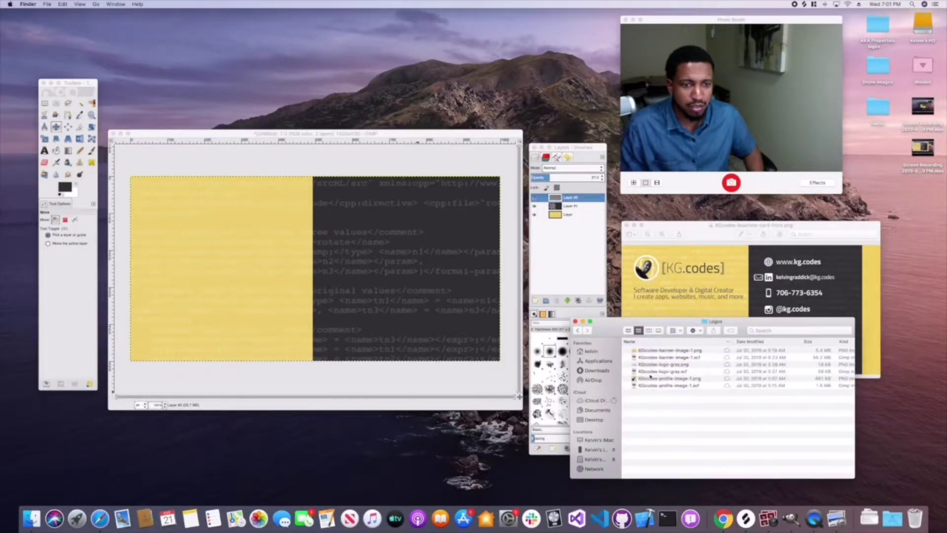
left_click(654, 379)
left_click_drag(657, 379, 248, 228)
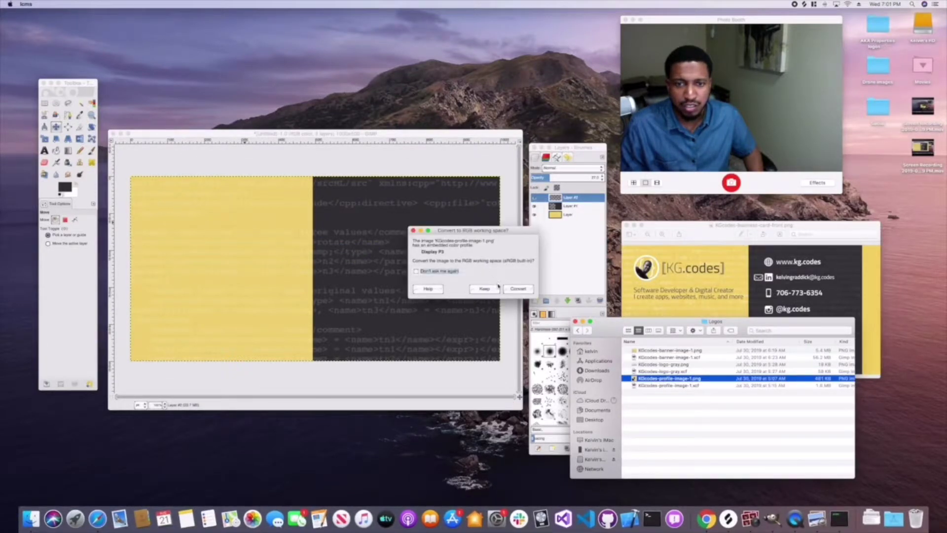
left_click(485, 289)
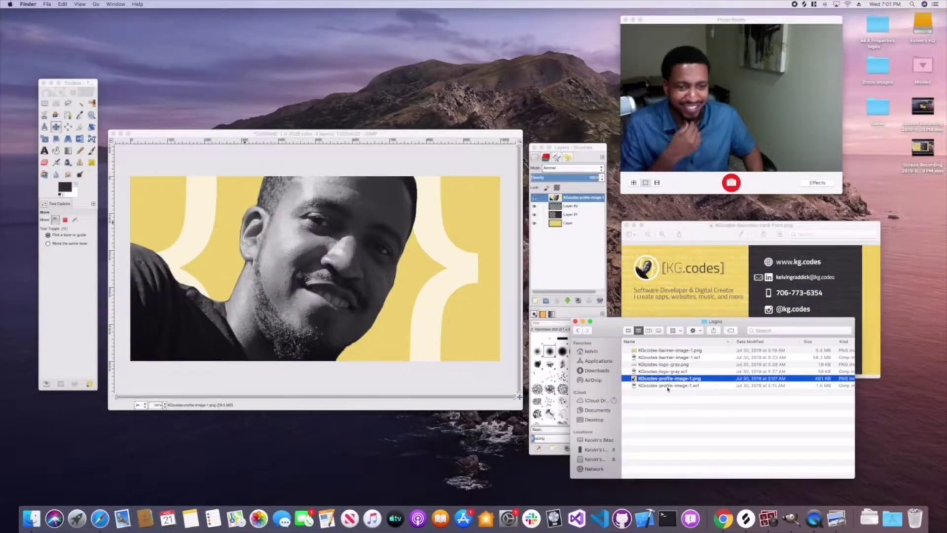
- Scale the profile photo layer down to an 80×80 thumbnail
key("shift+s")
left_click(433, 228)
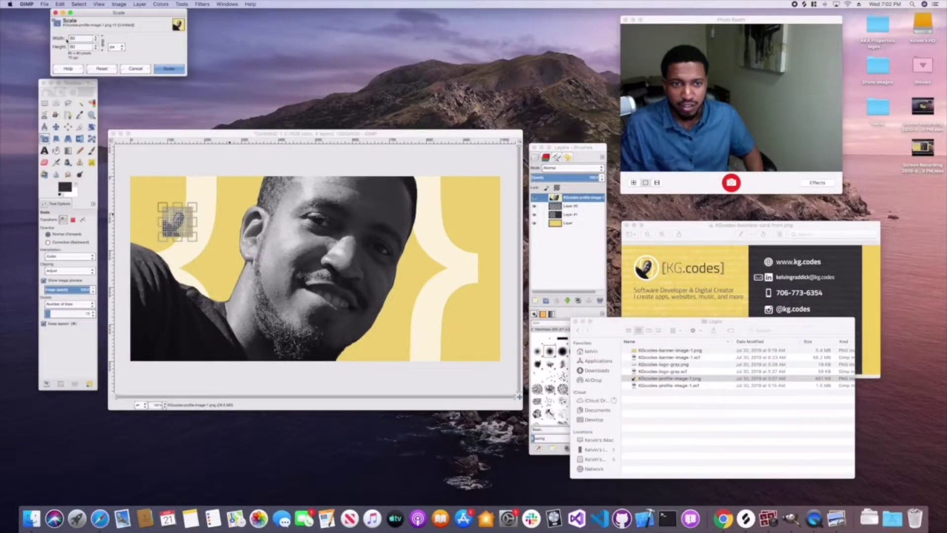
left_click(169, 69)
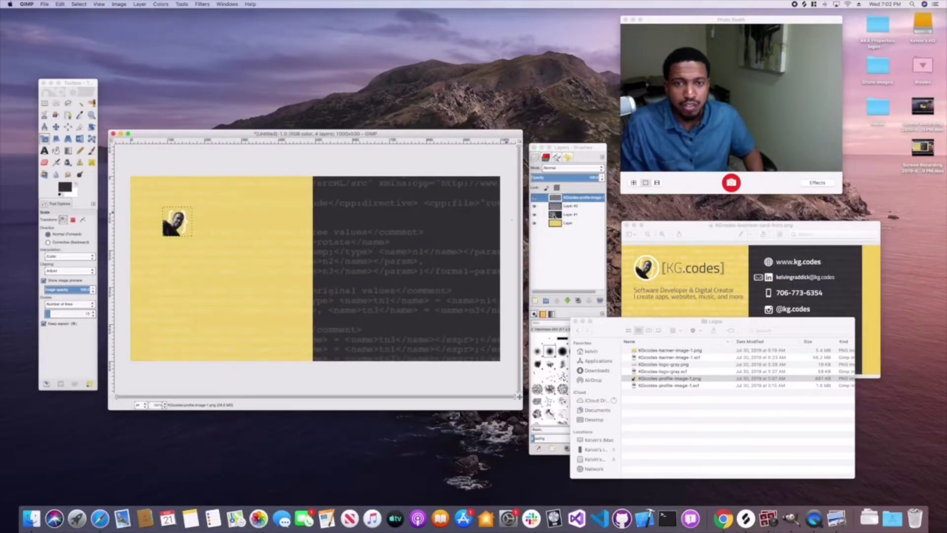
- Hide the dark and yellow layers and nudge the thumbnail up-left
left_click(534, 215)
left_click(534, 222)
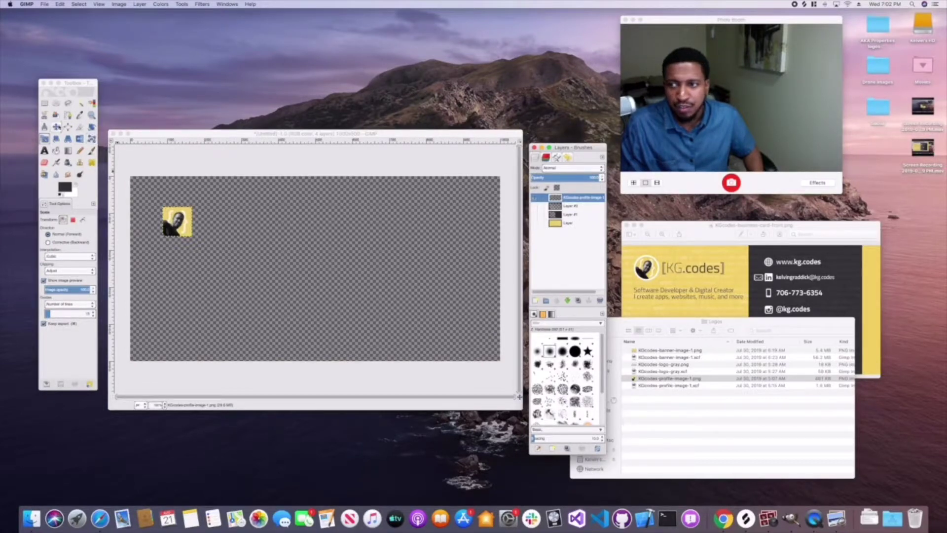
left_click(55, 126)
left_click_drag(182, 225, 172, 215)
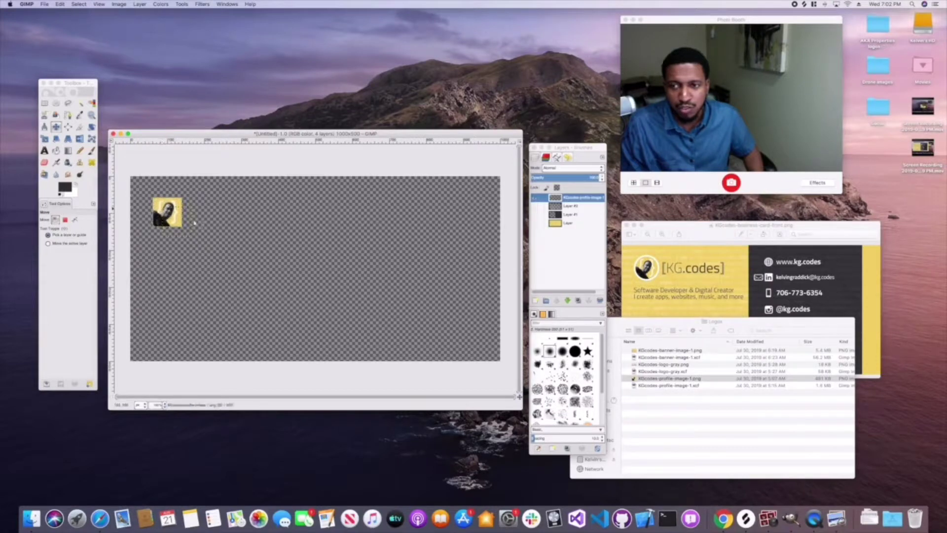
- Cut the profile photo to a circle with an ellipse selection, inverted, then deselect
left_click(55, 103)
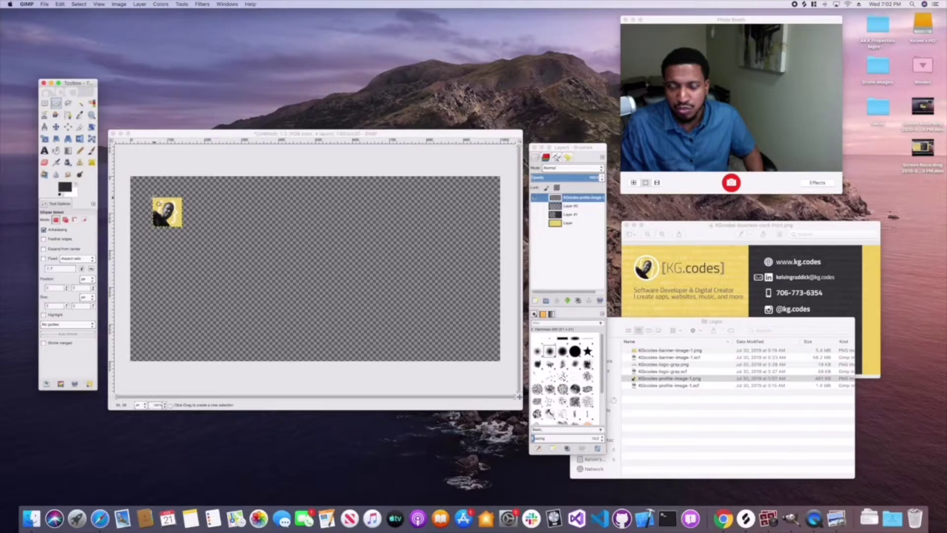
left_click_drag(154, 199, 181, 229)
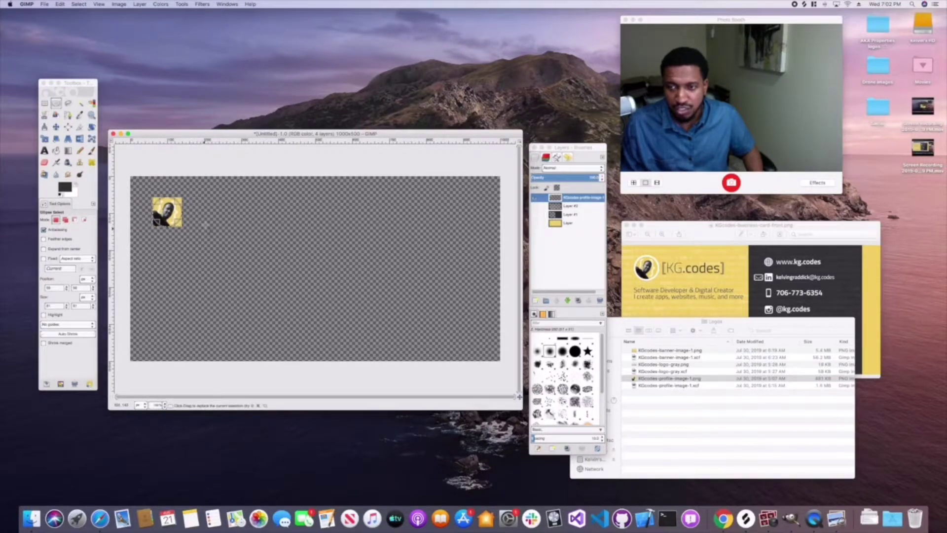
left_click(79, 4)
left_click(83, 27)
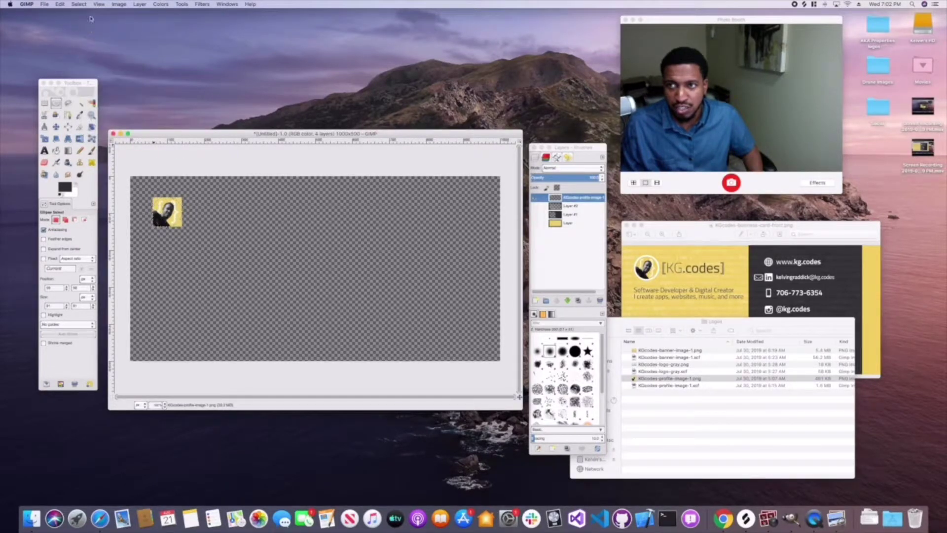
left_click(60, 4)
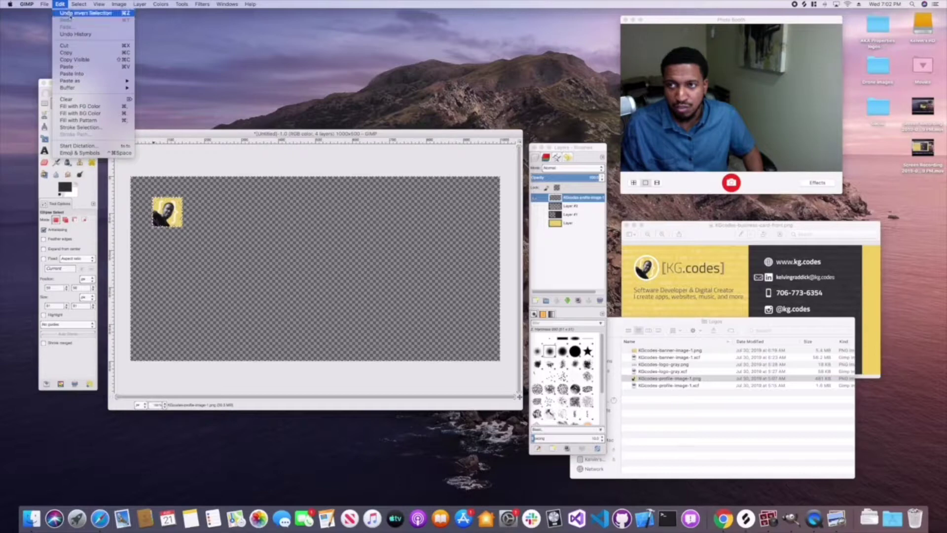
left_click(65, 46)
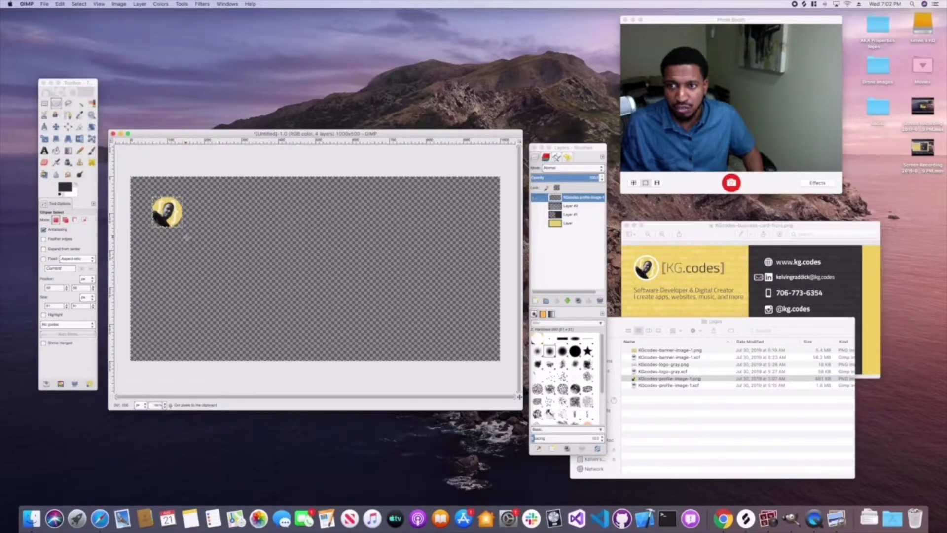
left_click(79, 4)
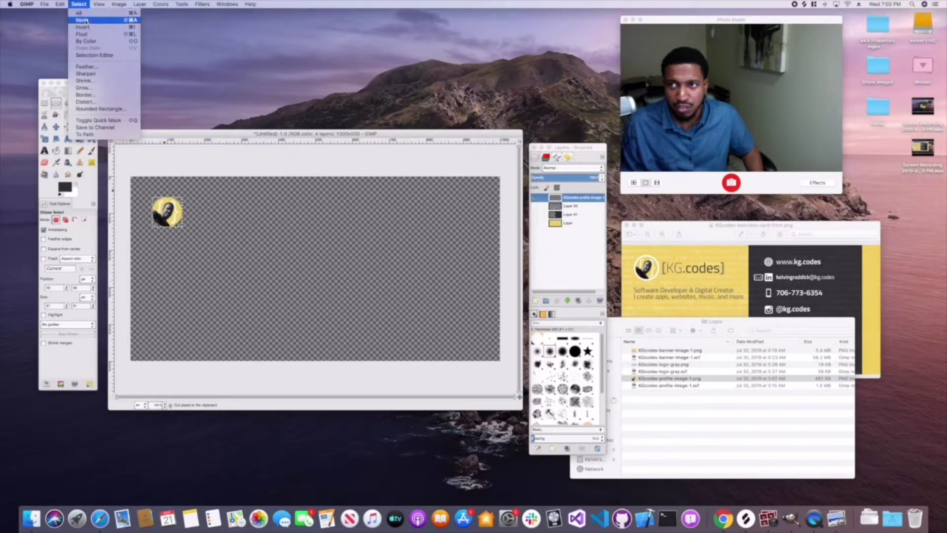
left_click(82, 21)
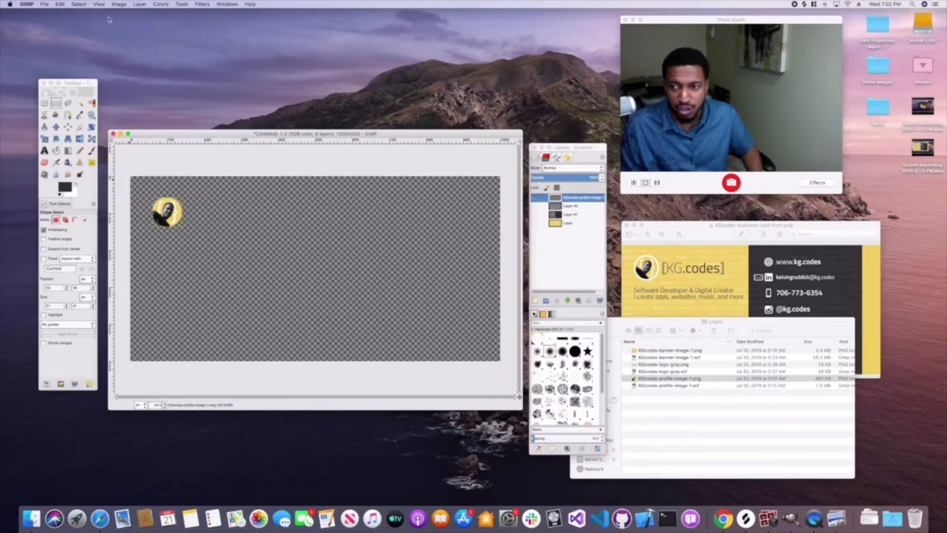
- Select the circular photo with Alpha to Selection and apply Layer to Image Size
left_click(80, 5)
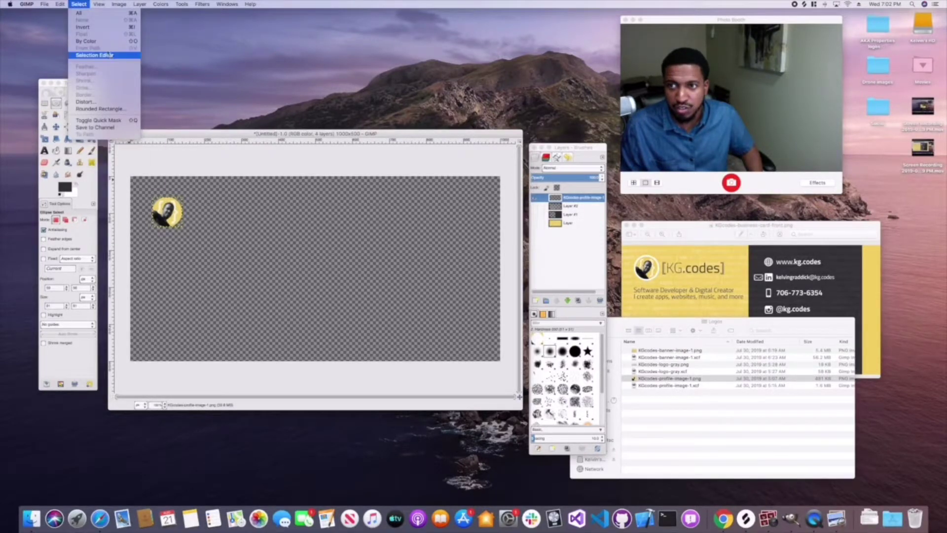
mouse_move(140, 4)
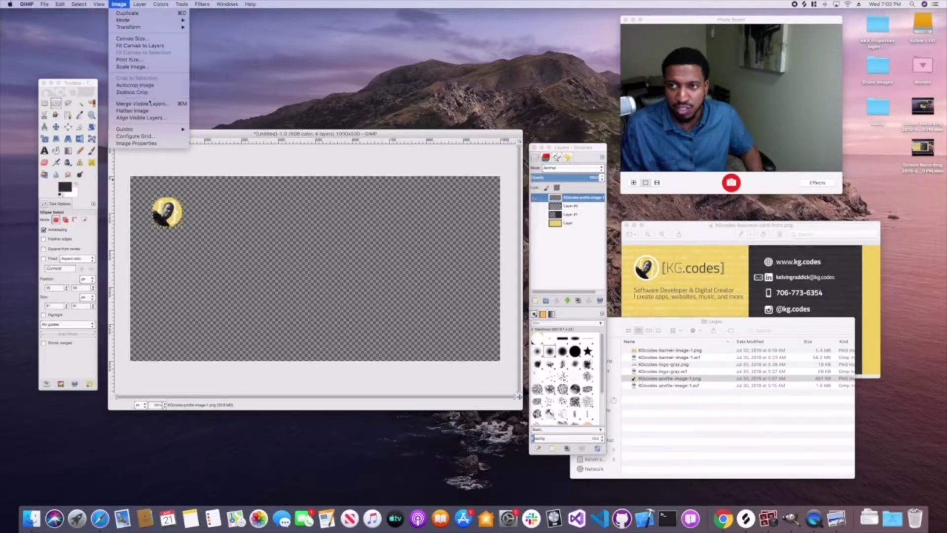
mouse_move(168, 88)
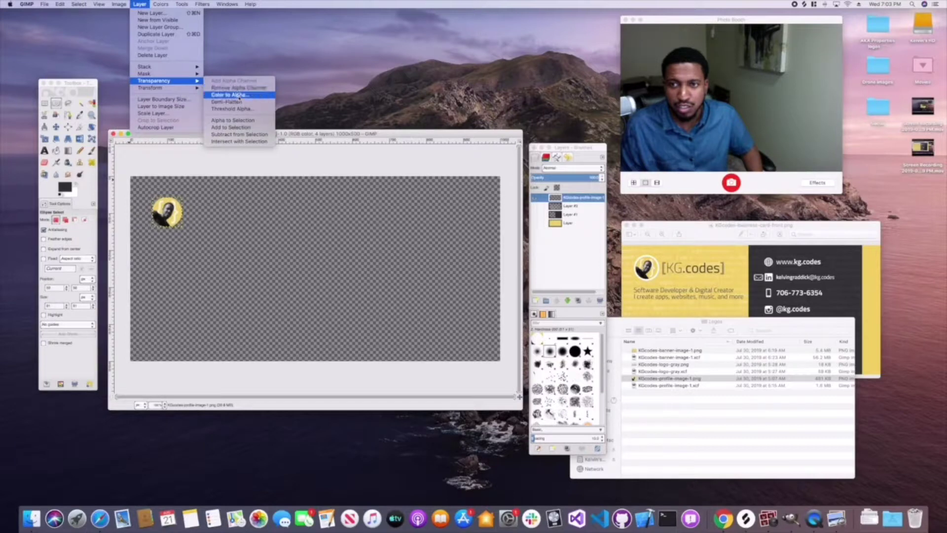
left_click(232, 120)
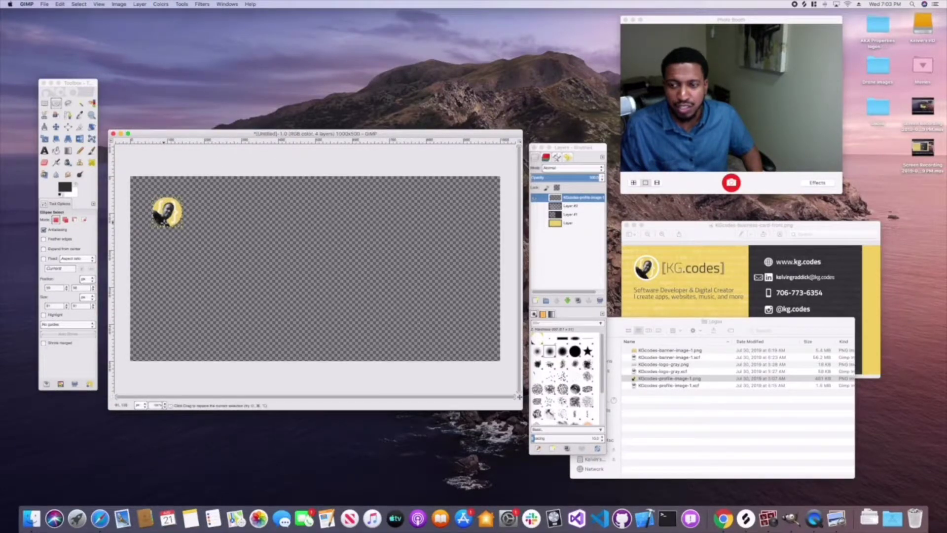
left_click(141, 4)
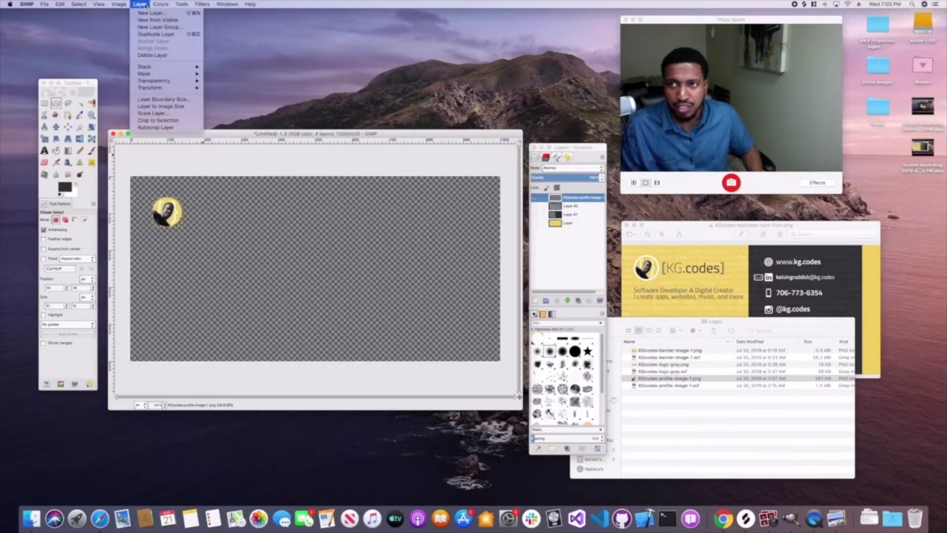
left_click(162, 106)
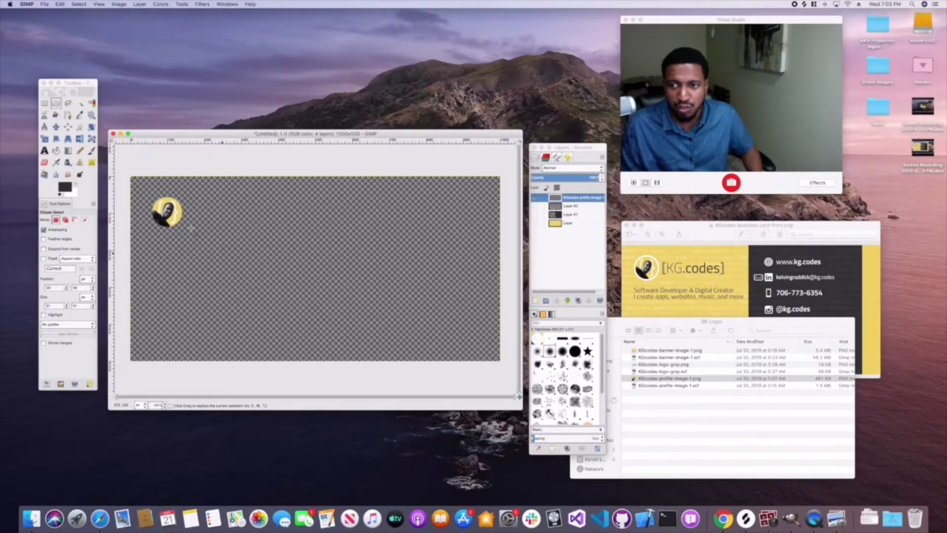
- Grow the circular photo selection by 5 px, then reopen Grow Selection and confirm 5 px
left_click(78, 5)
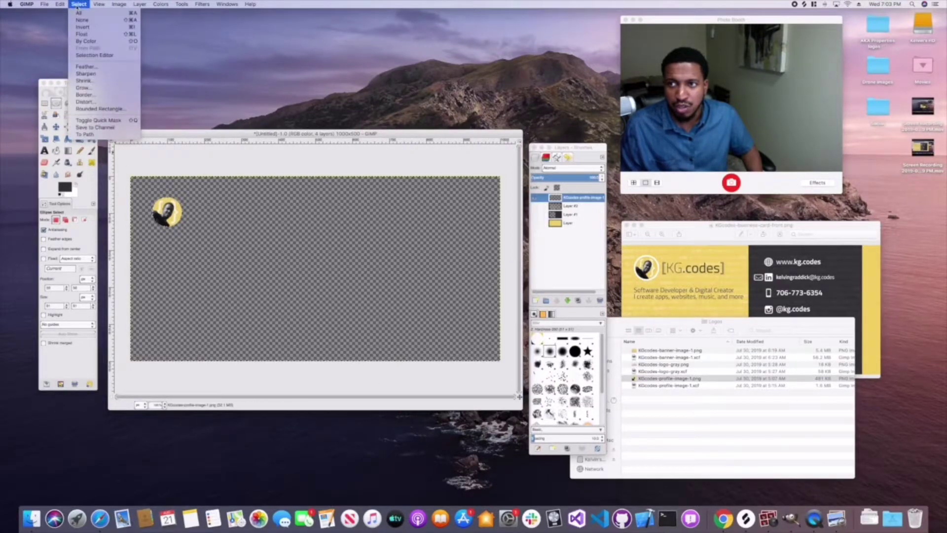
left_click(84, 88)
type("5")
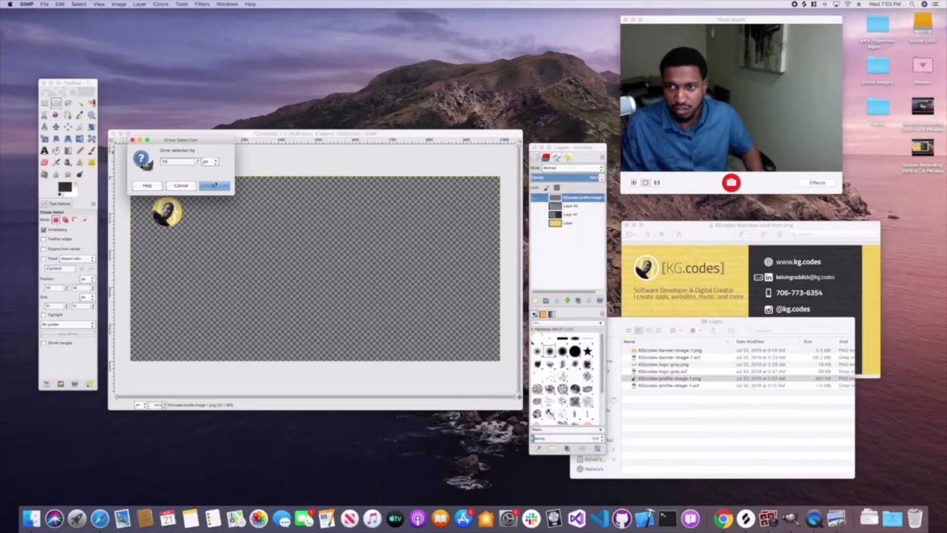
left_click(213, 185)
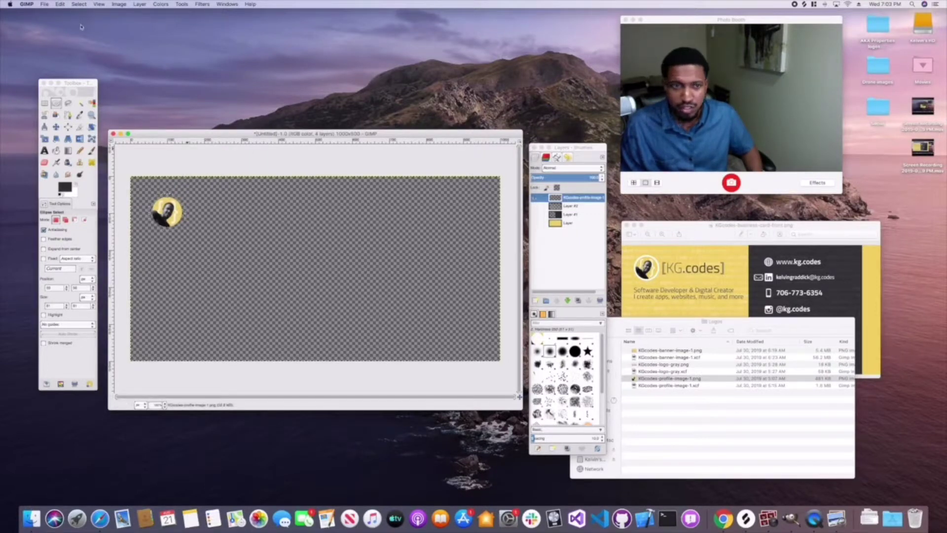
left_click(73, 6)
mouse_move(60, 4)
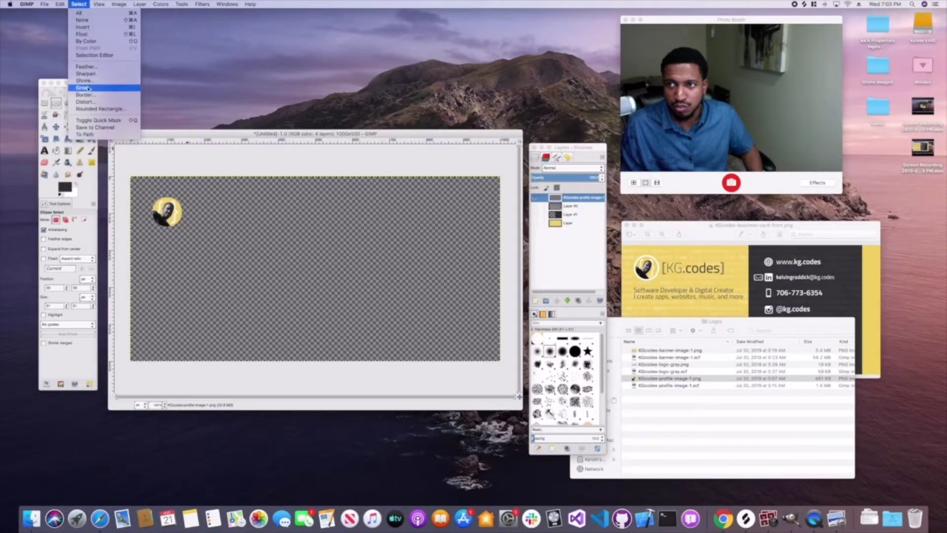
left_click(189, 99)
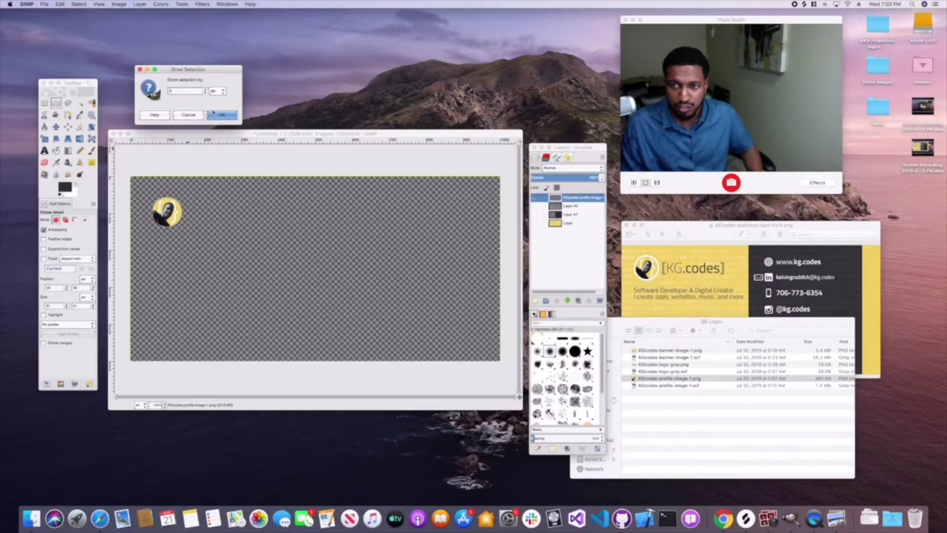
key("Return")
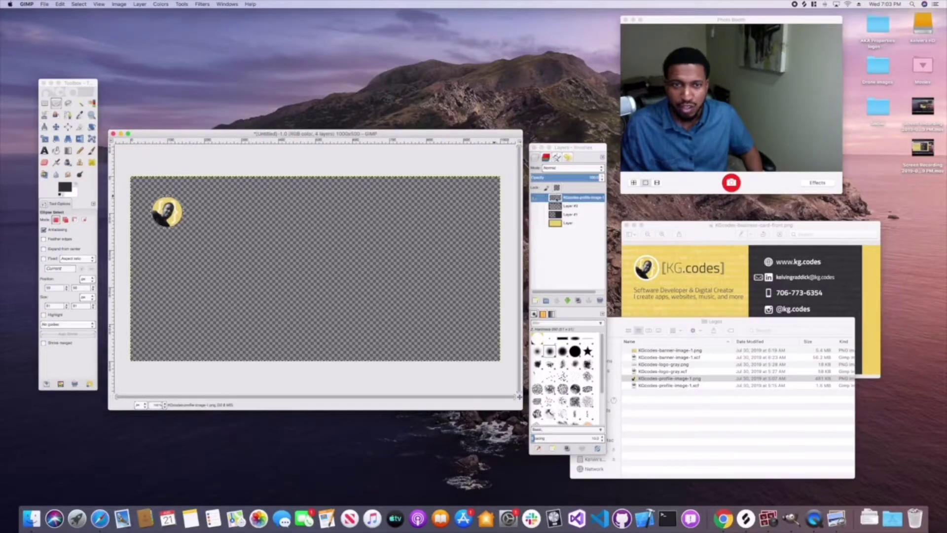
- Add a new white-filled layer on top of the stack
right_click(572, 198)
left_click(582, 209)
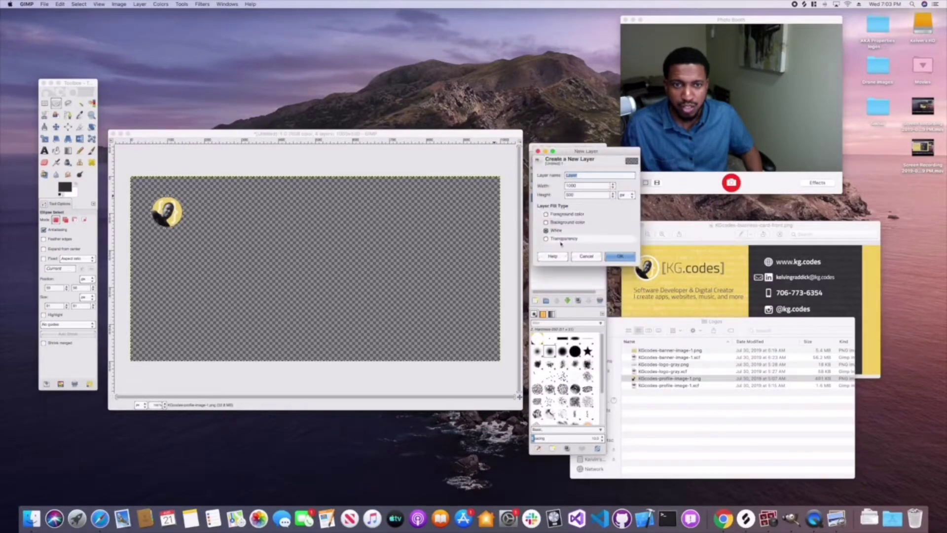
left_click(546, 231)
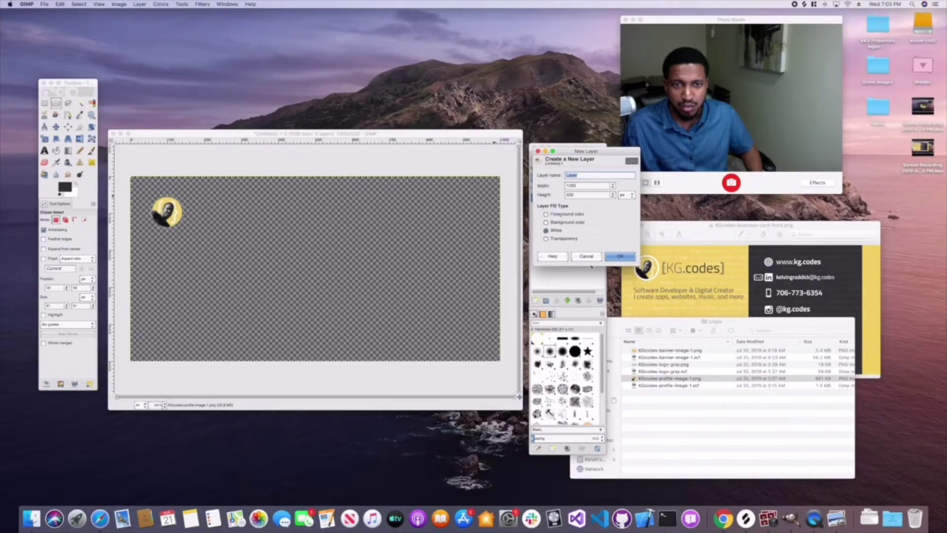
left_click(620, 256)
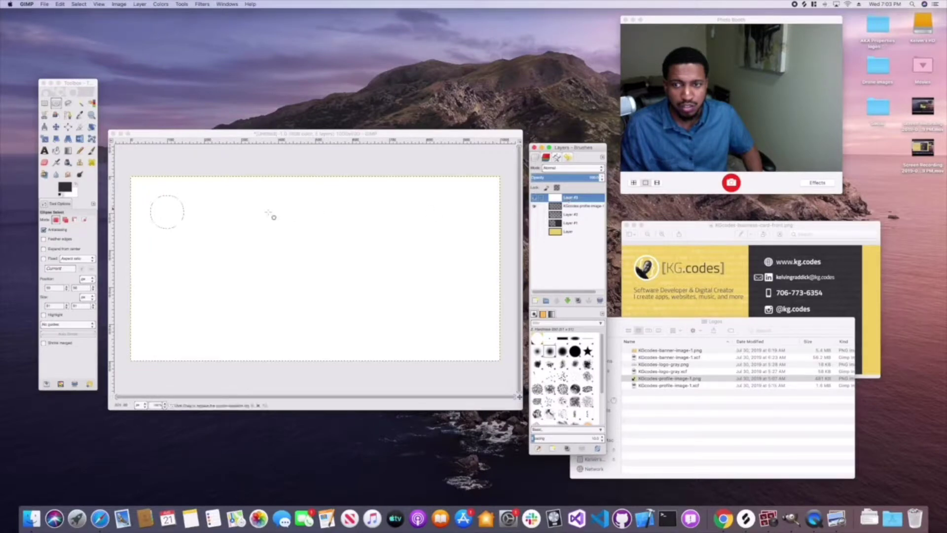
- Trim the white layer to the grown circle by inverting the selection and cutting outside
left_click(79, 4)
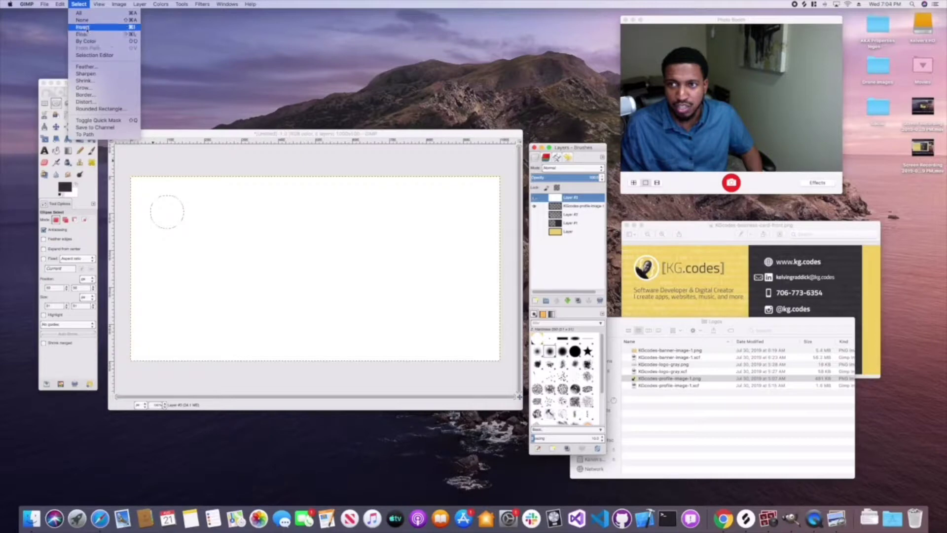
mouse_move(59, 4)
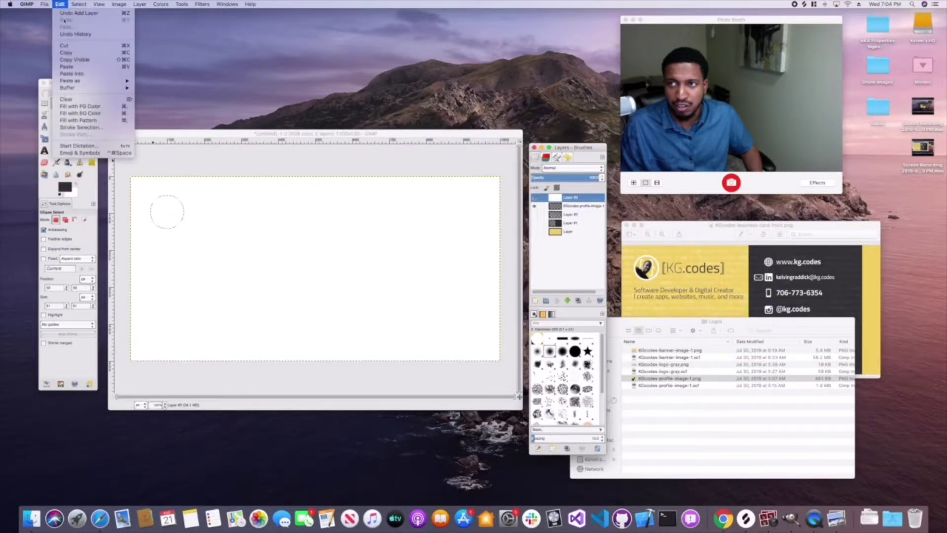
left_click(69, 45)
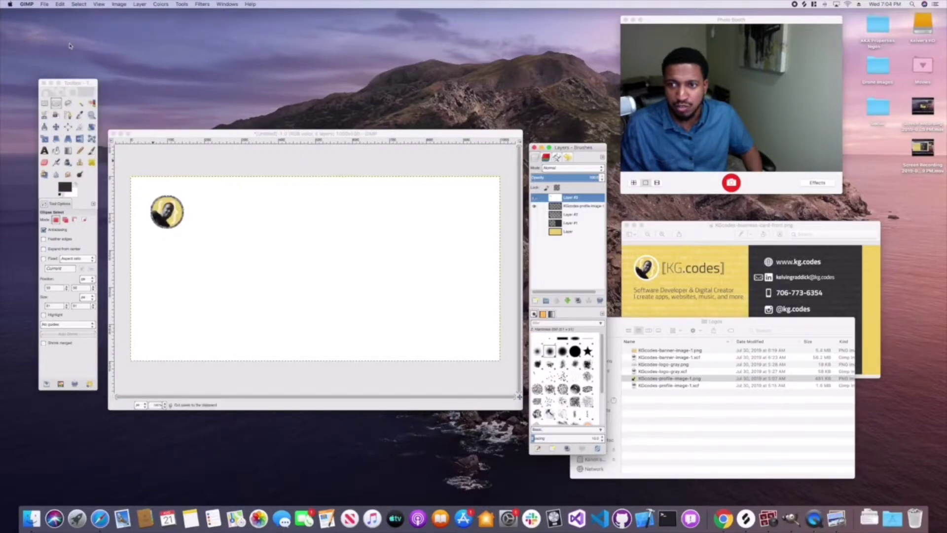
left_click(59, 4)
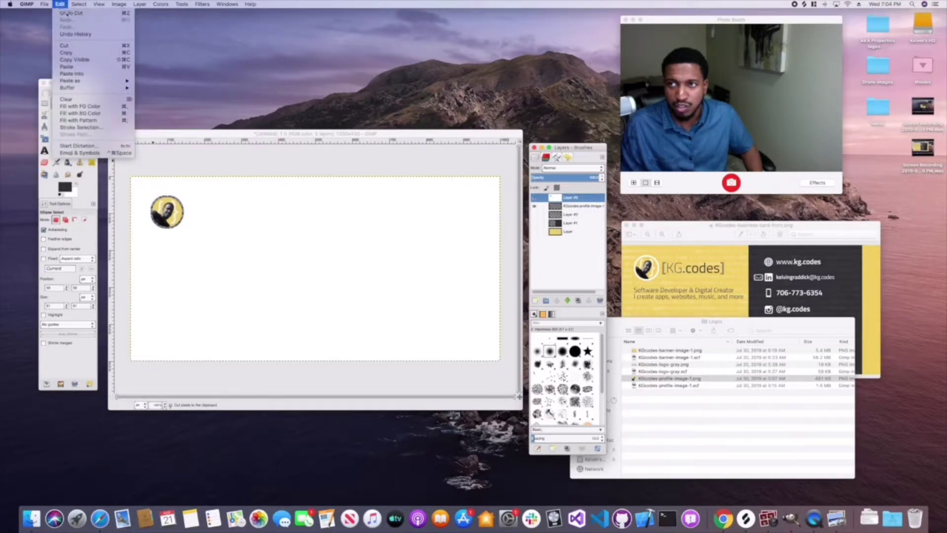
left_click(74, 13)
left_click(78, 4)
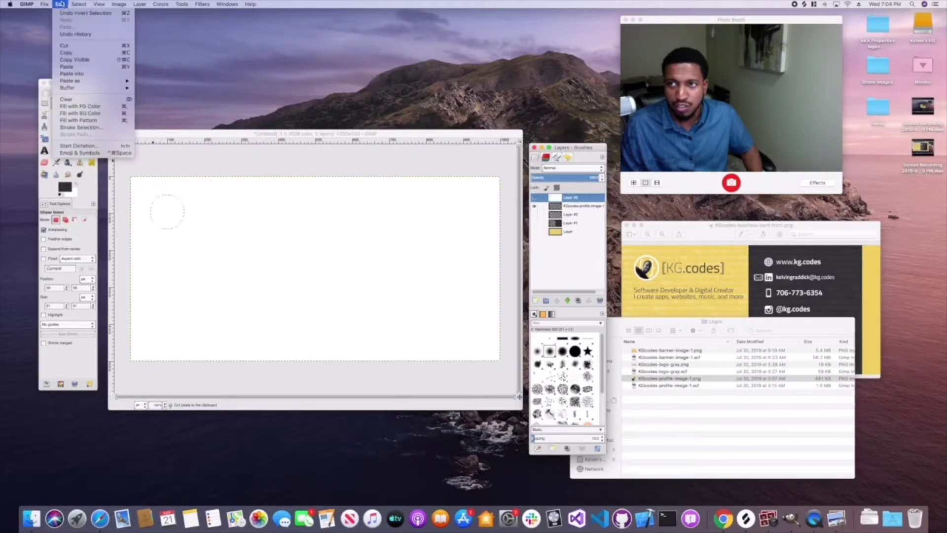
left_click(82, 27)
key("super+x")
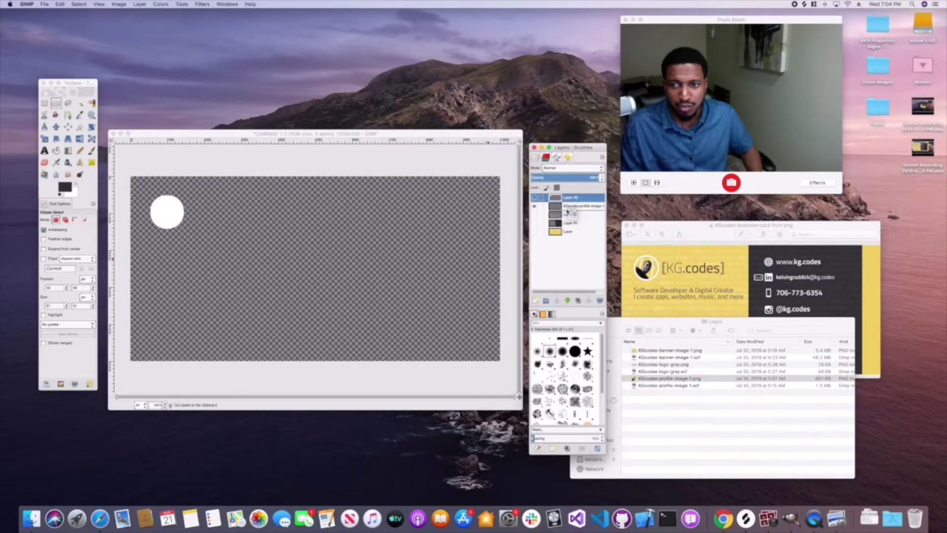
- Move the white circle beneath the profile photo and show the dark layer and Layer #1
left_click_drag(567, 212, 568, 213)
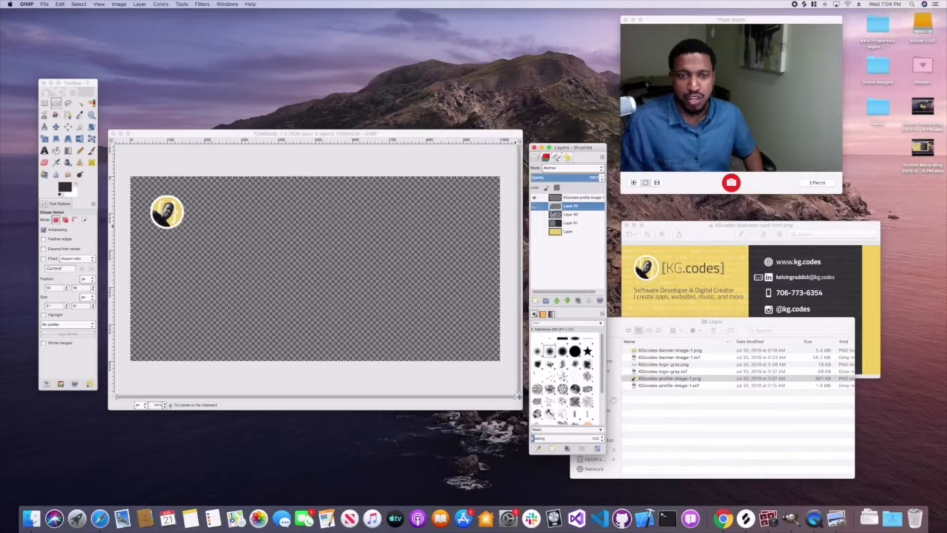
left_click(535, 214)
left_click(534, 223)
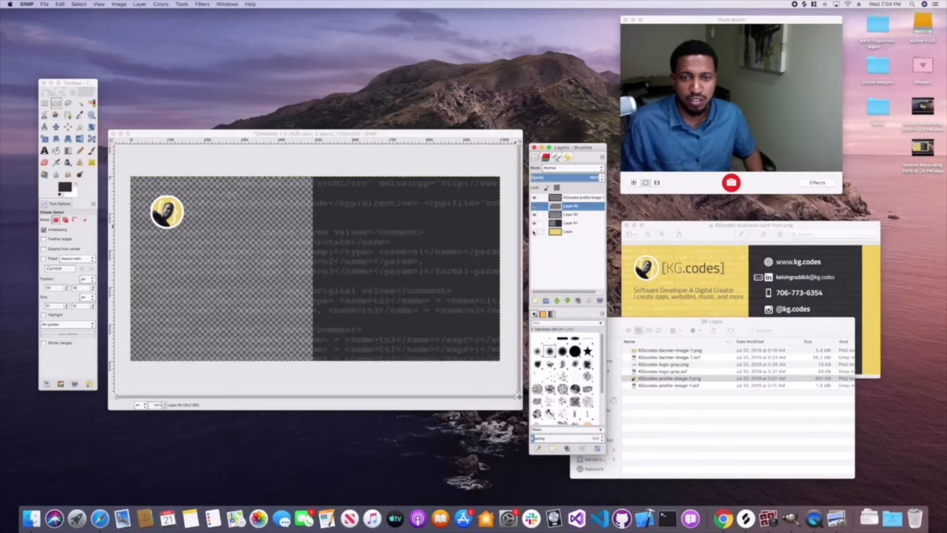
- Show the yellow bottom layer and bring Finder's Logos folder window to the front
left_click(534, 231)
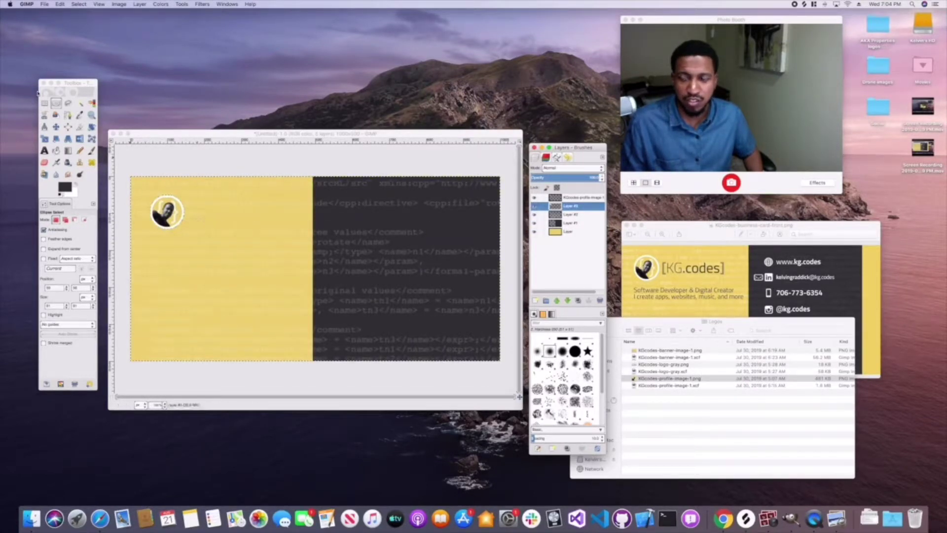
left_click(79, 4)
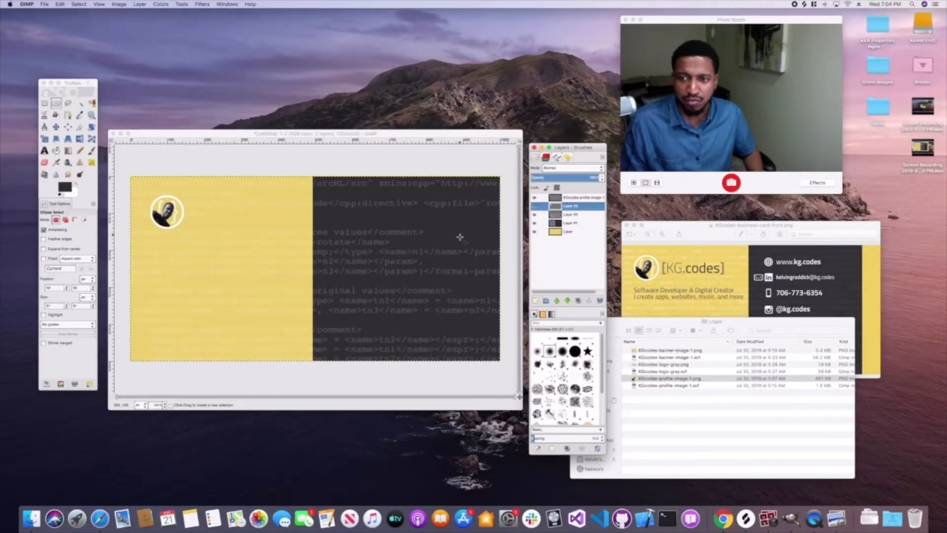
left_click(673, 323)
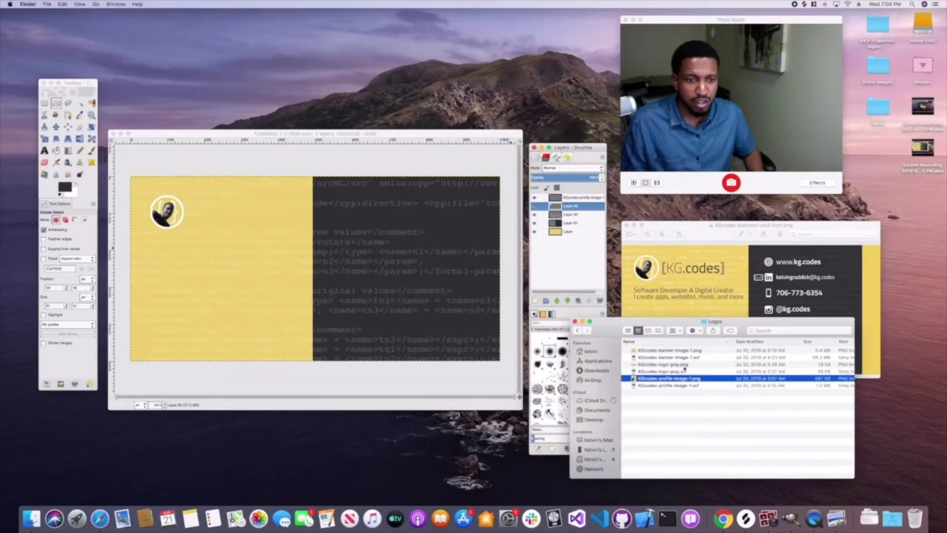
- Drop KGcodes-logo-gray.png from the Logos folder onto the card as a new layer
left_click(675, 372)
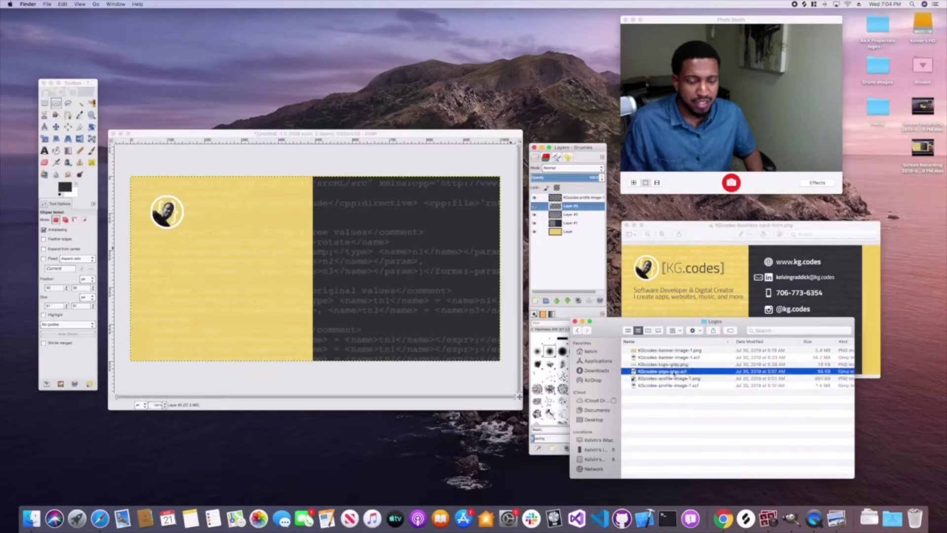
left_click(681, 364)
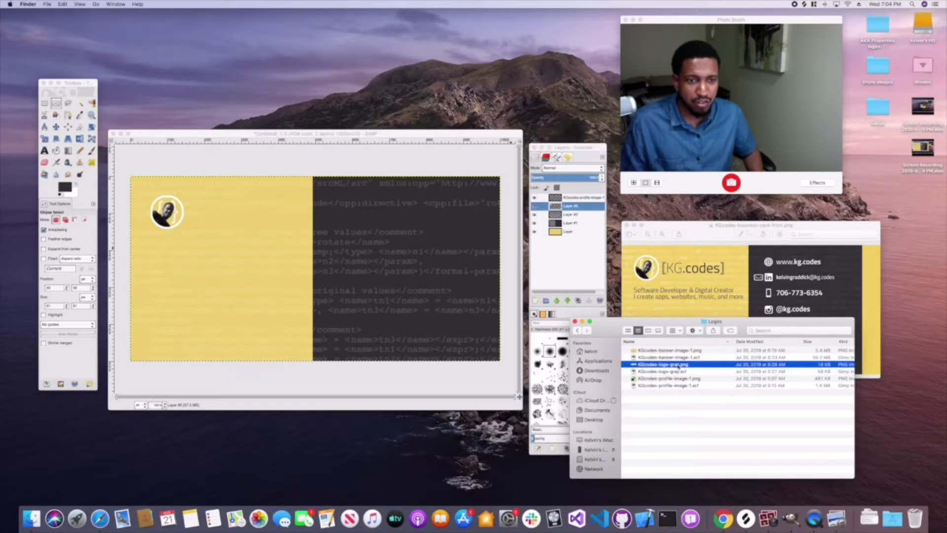
left_click_drag(678, 366, 285, 255)
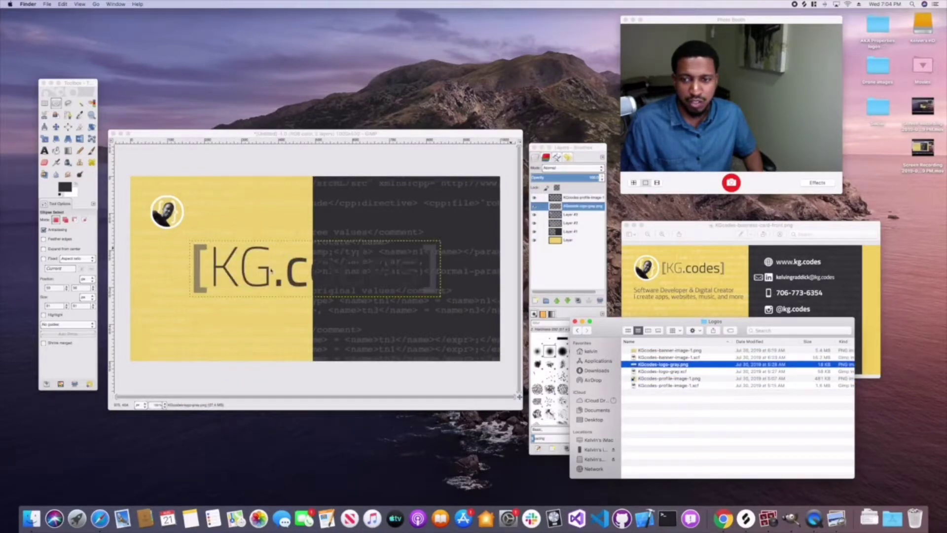
- Move the gray logo up beside the profile photo and start scaling it down
left_click(69, 140)
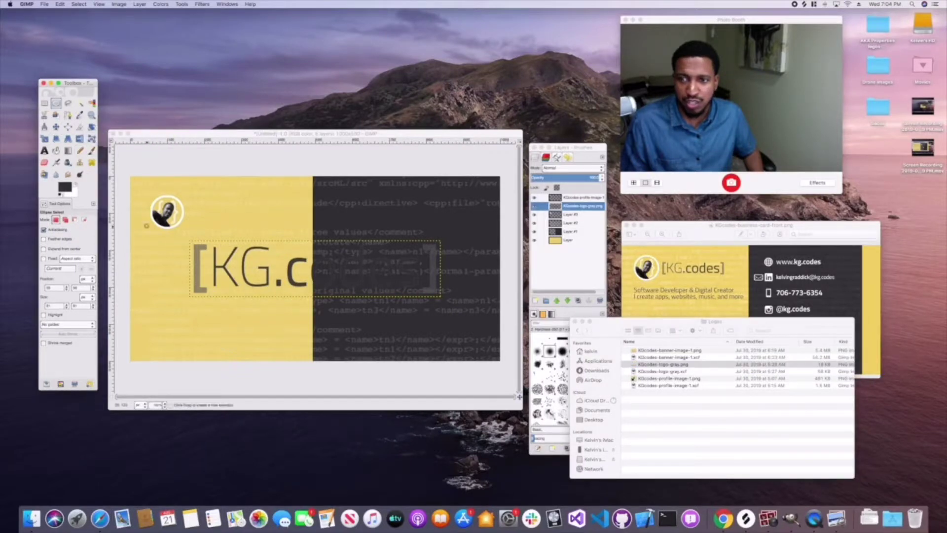
left_click(55, 127)
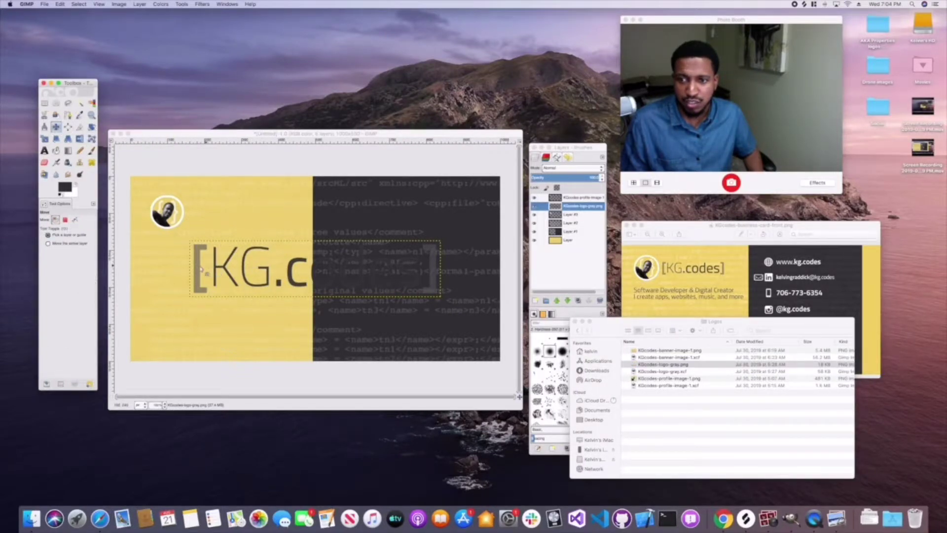
left_click_drag(198, 269, 199, 222)
left_click(44, 138)
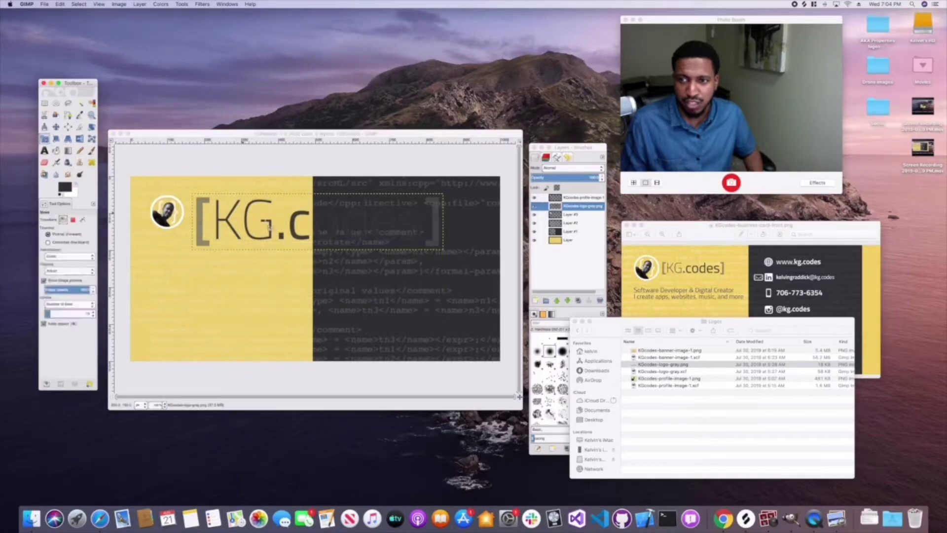
left_click(304, 240)
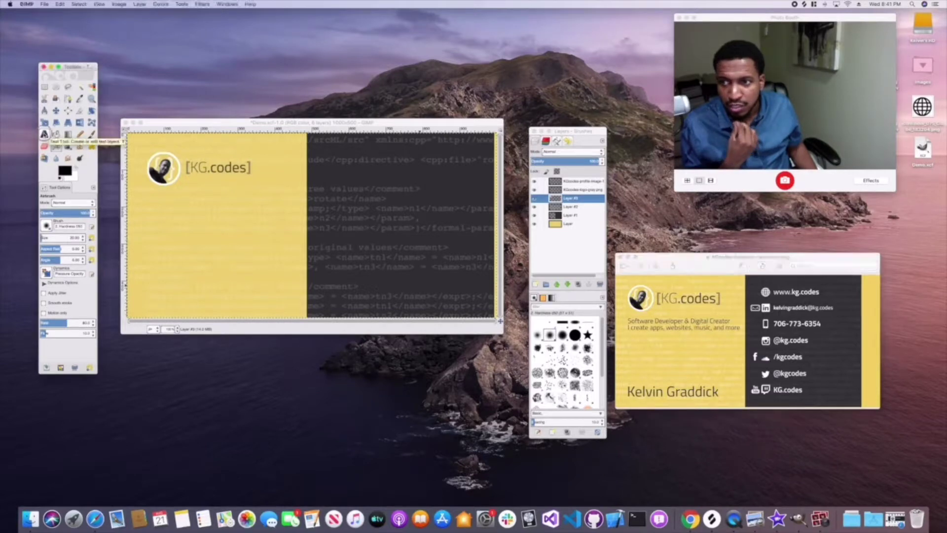
- Draw a text box below the logo on the yellow half and give it the Titillium Light font
left_click(44, 134)
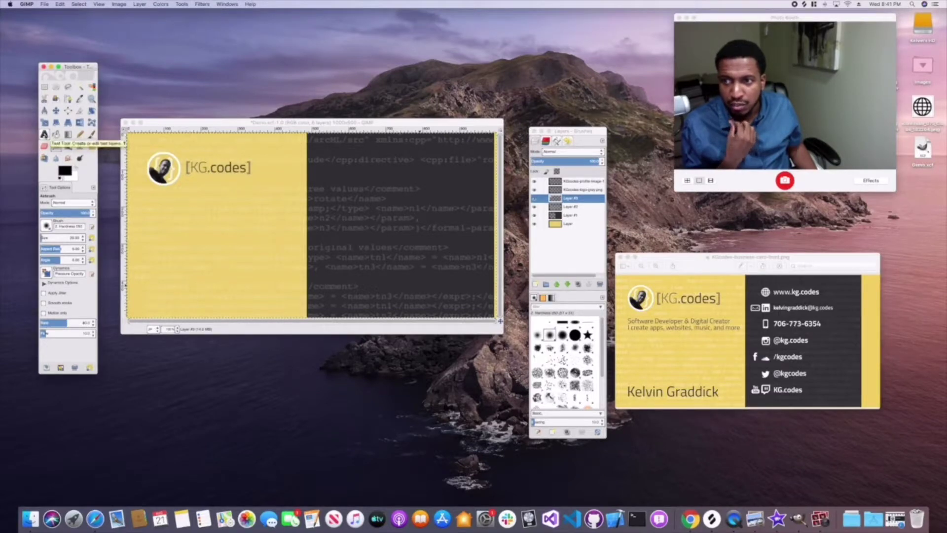
left_click(44, 134)
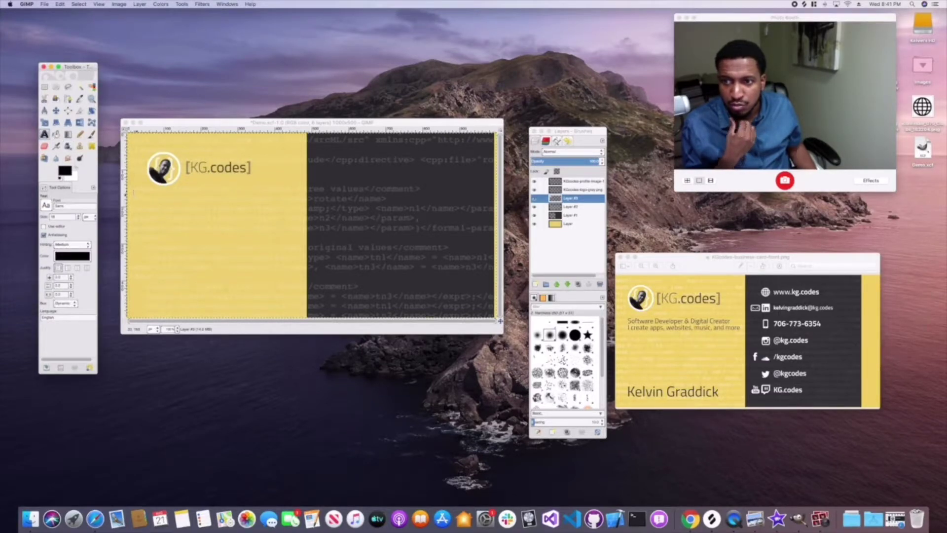
left_click_drag(131, 189, 288, 220)
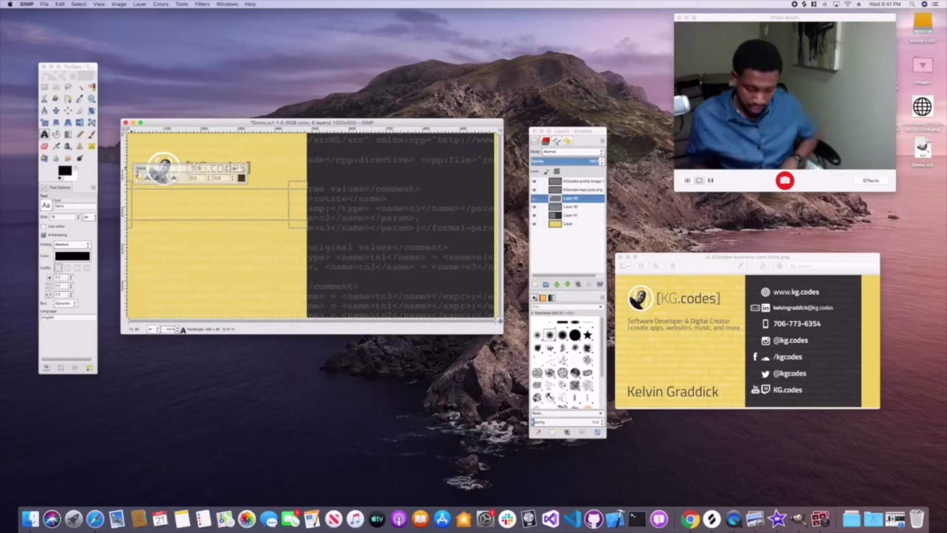
left_click(137, 169)
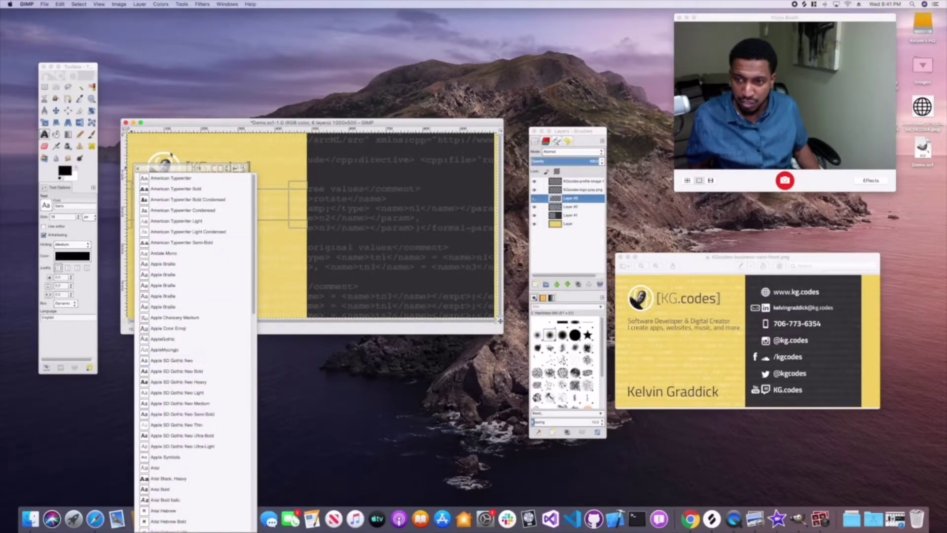
key("Escape")
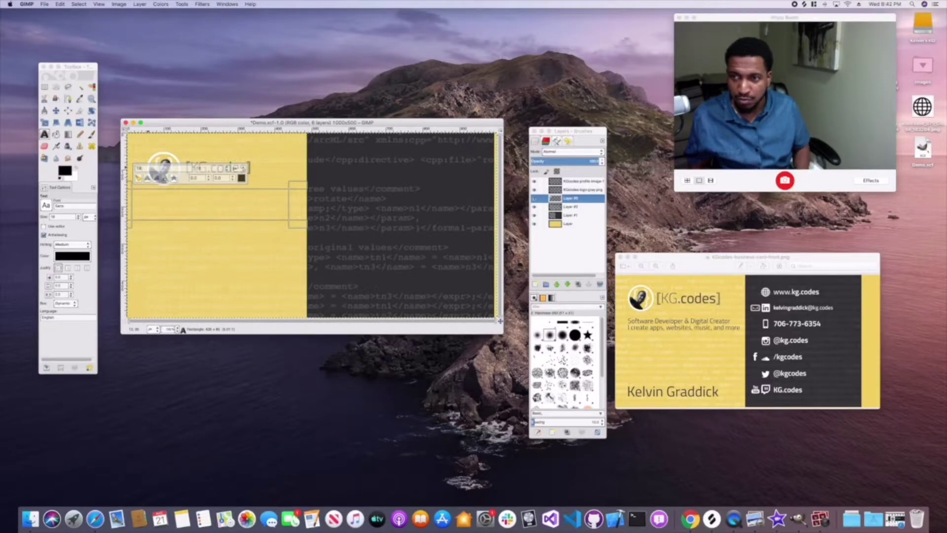
key("Down")
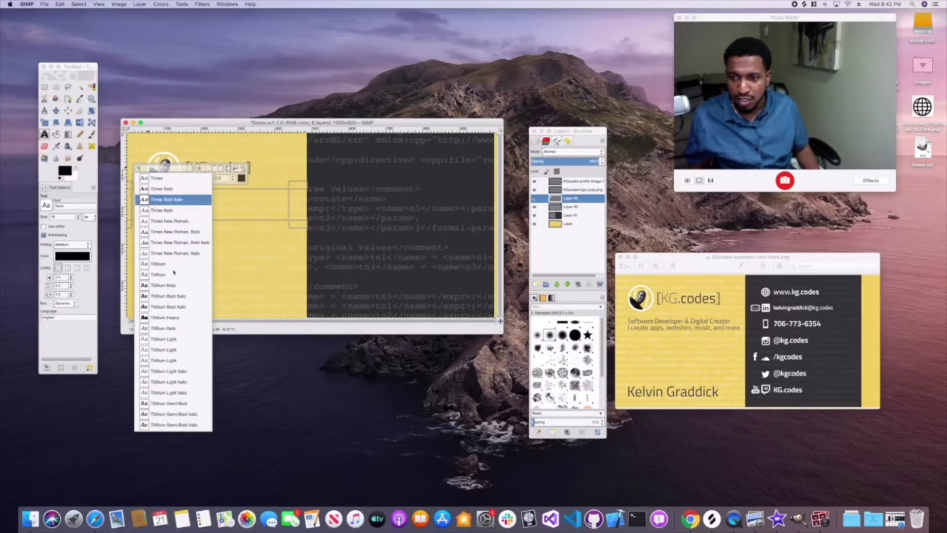
left_click(171, 342)
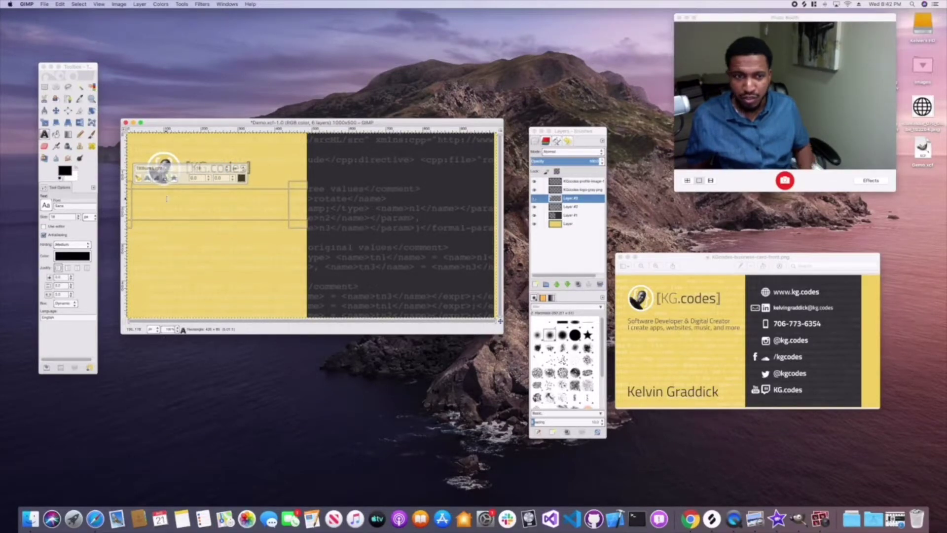
- Type the tagline 'Software Developer & Digital Creator / I create apps, websites, music, and more' and nudge it right and down
type("So")
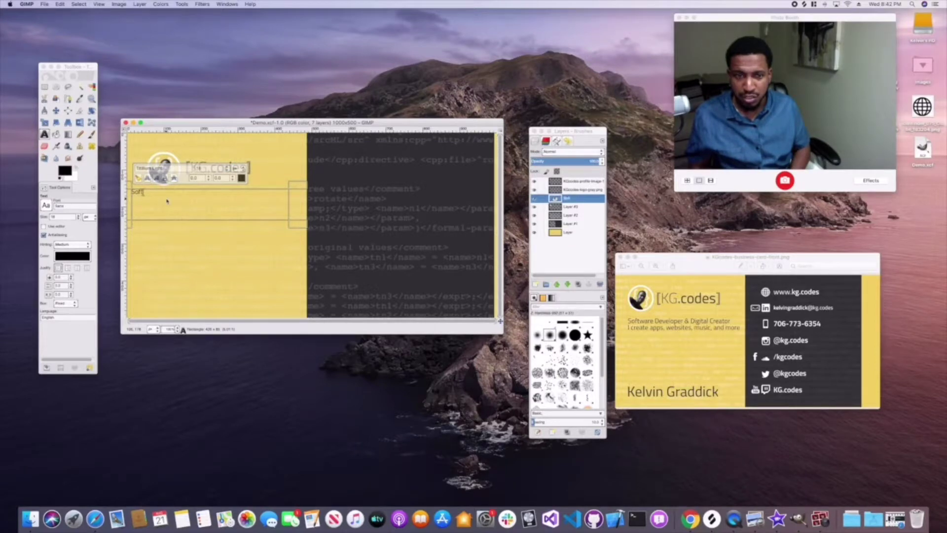
type("ftware Develop")
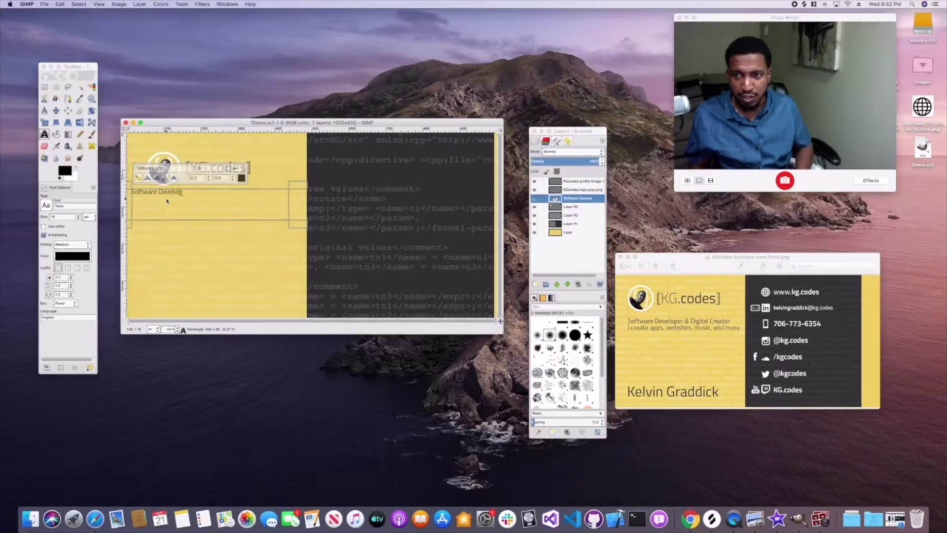
type("er & Digital Creator")
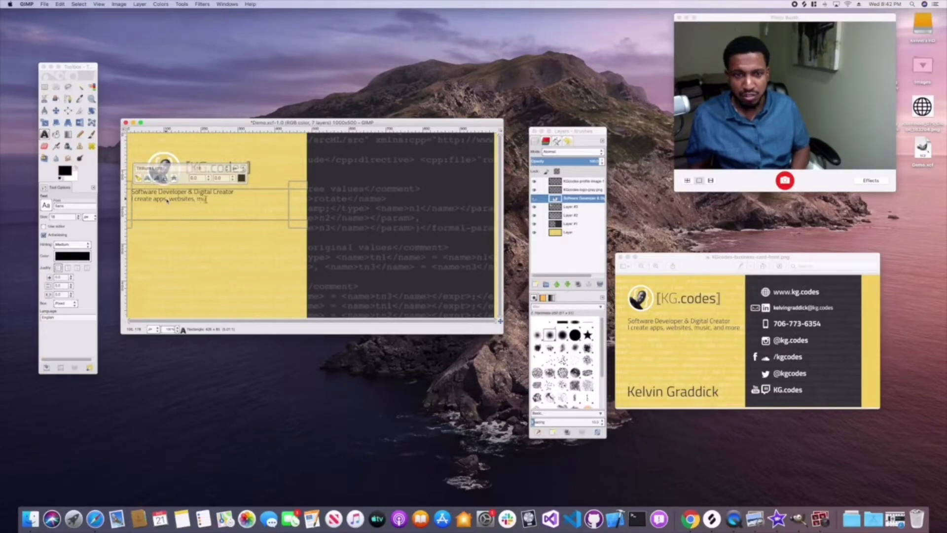
type("c, a")
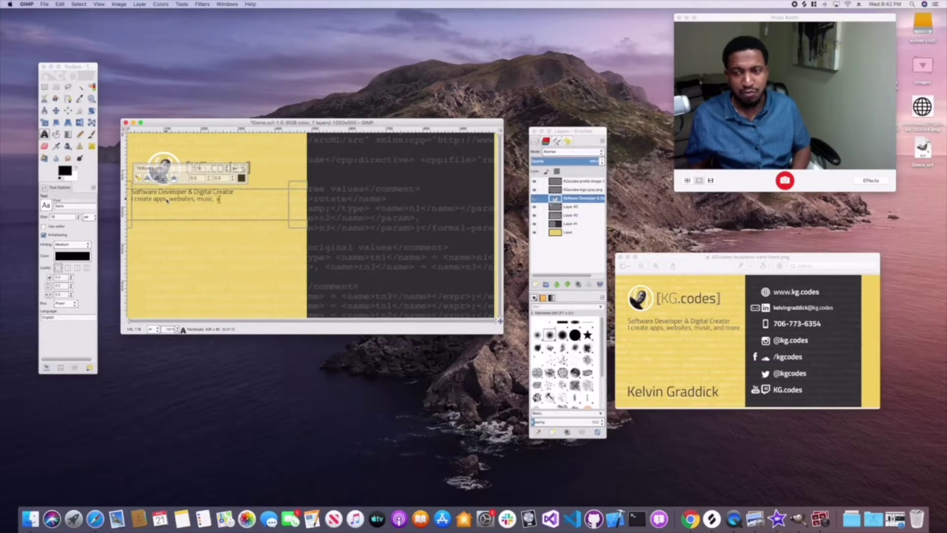
type("nd more")
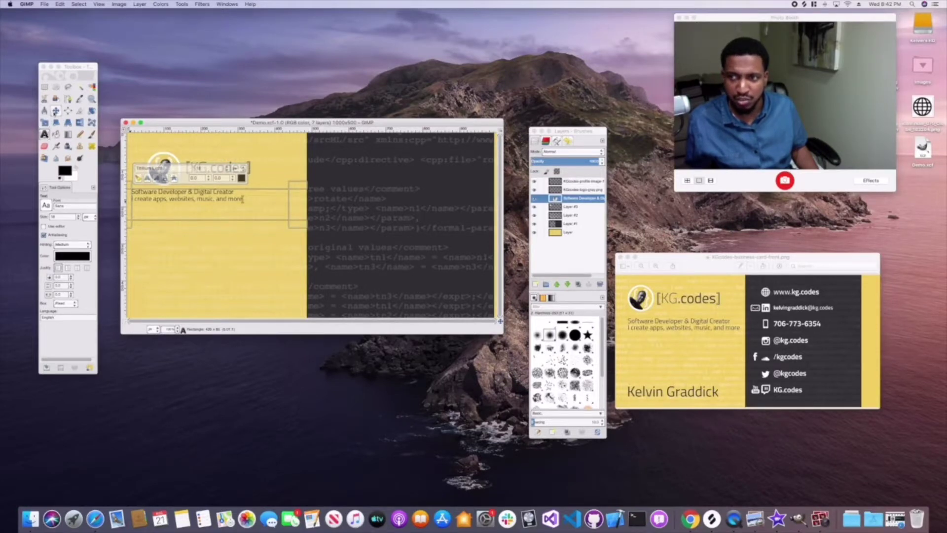
left_click(55, 111)
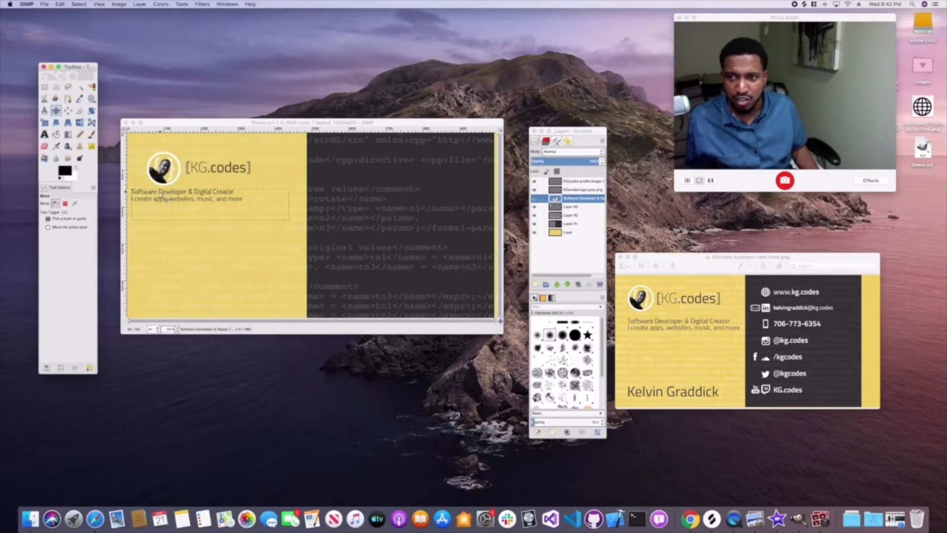
left_click_drag(161, 196, 177, 198)
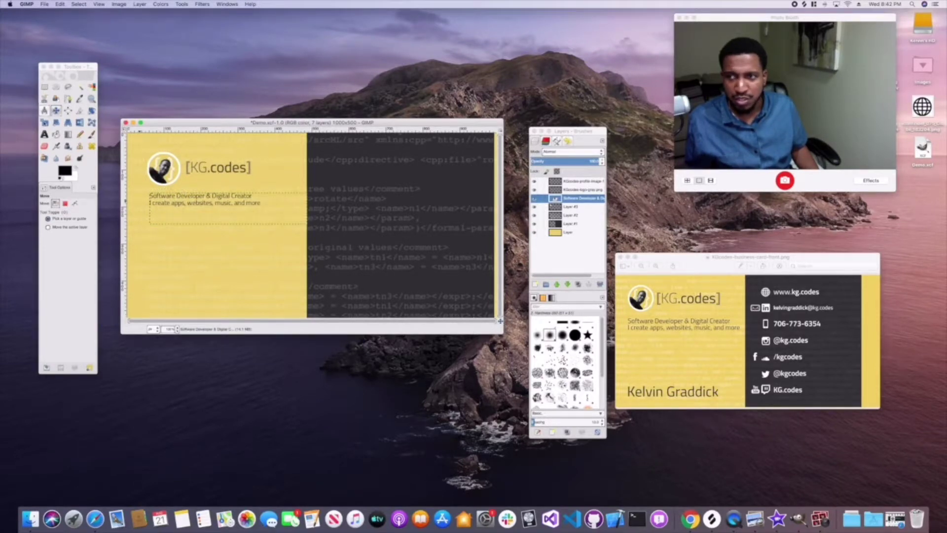
- Start a text layer in the lower yellow half and type the owner's full name
left_click(44, 134)
left_click_drag(144, 280, 297, 313)
key("BackSpace")
key("BackSpace")
key("BackSpace")
key("BackSpace")
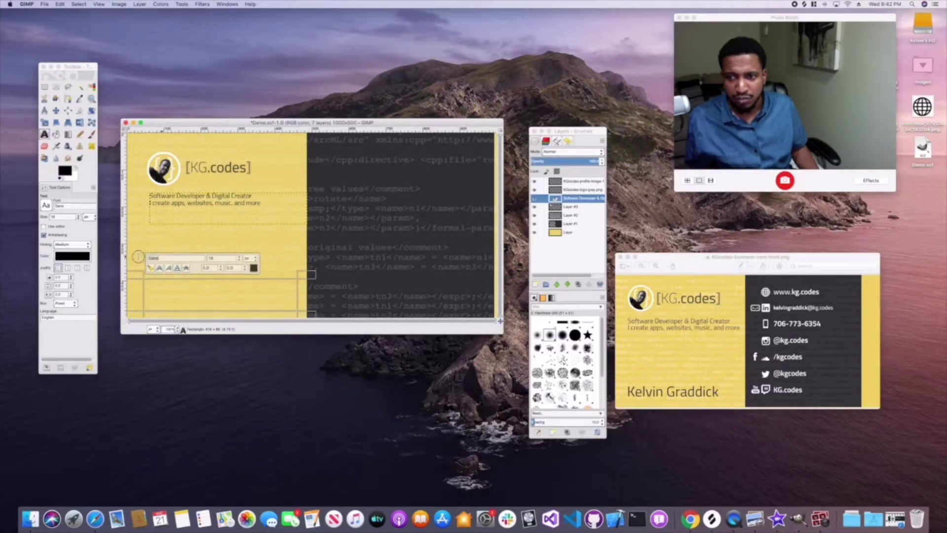
type("Ti")
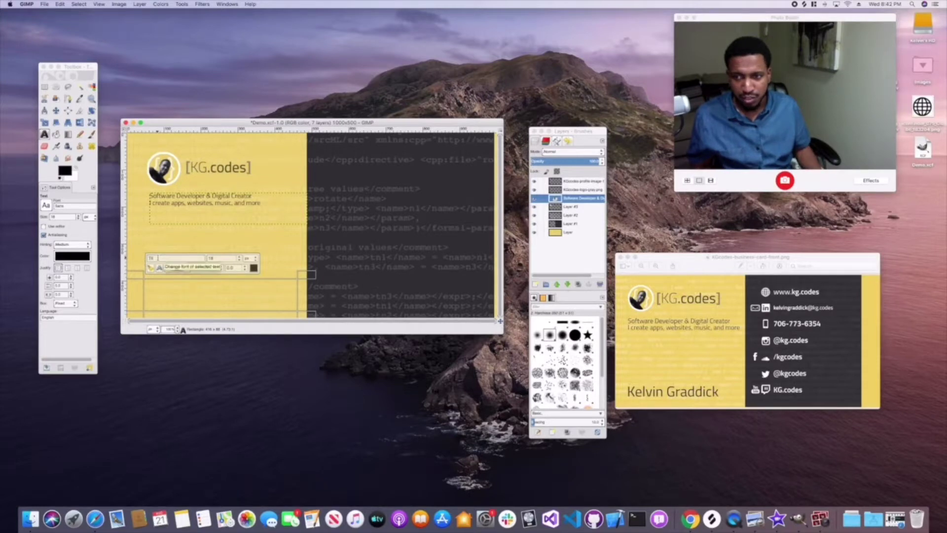
type("t")
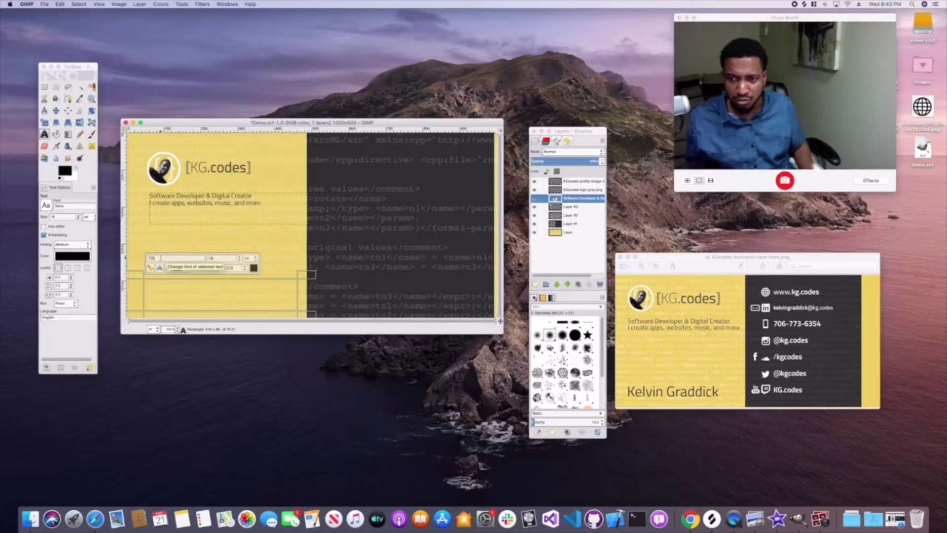
left_click(150, 270)
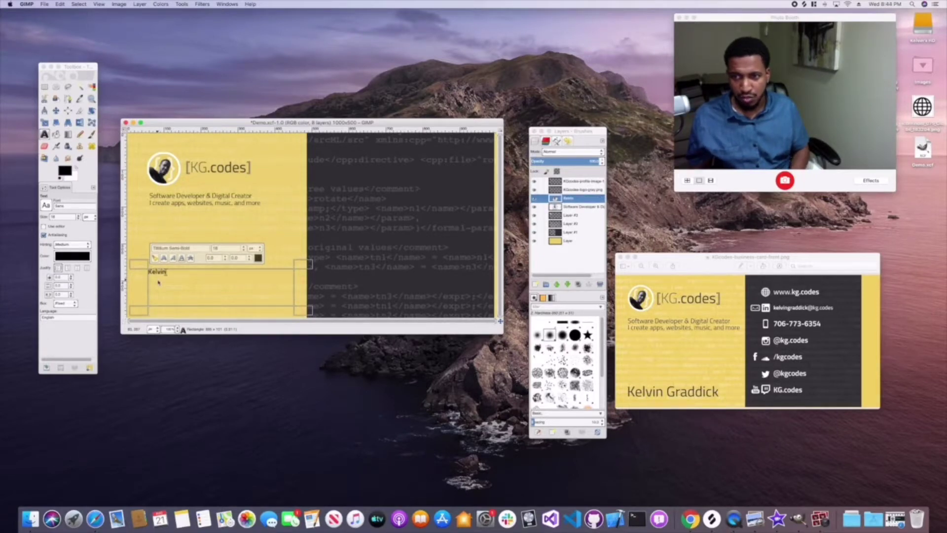
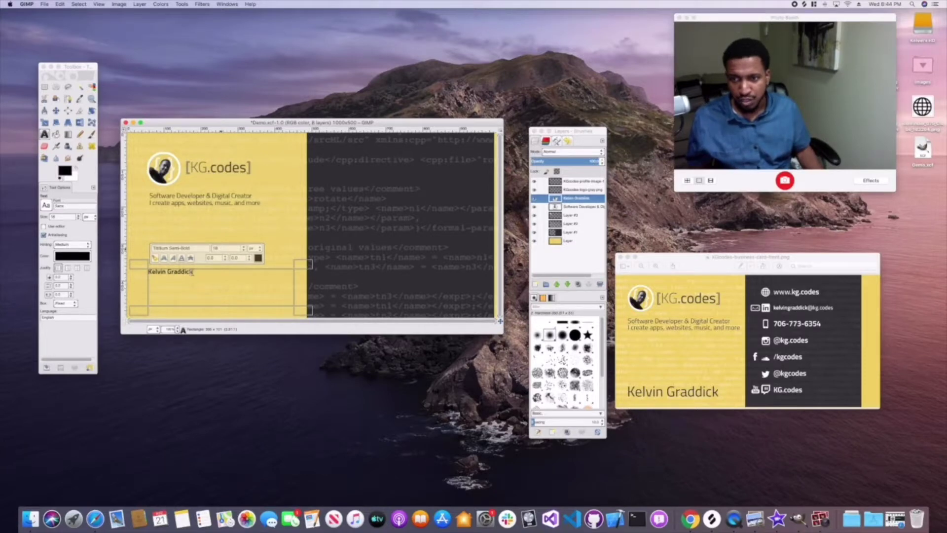
- Set the name text to 50 px in Titillium Light
left_click_drag(192, 271, 126, 271)
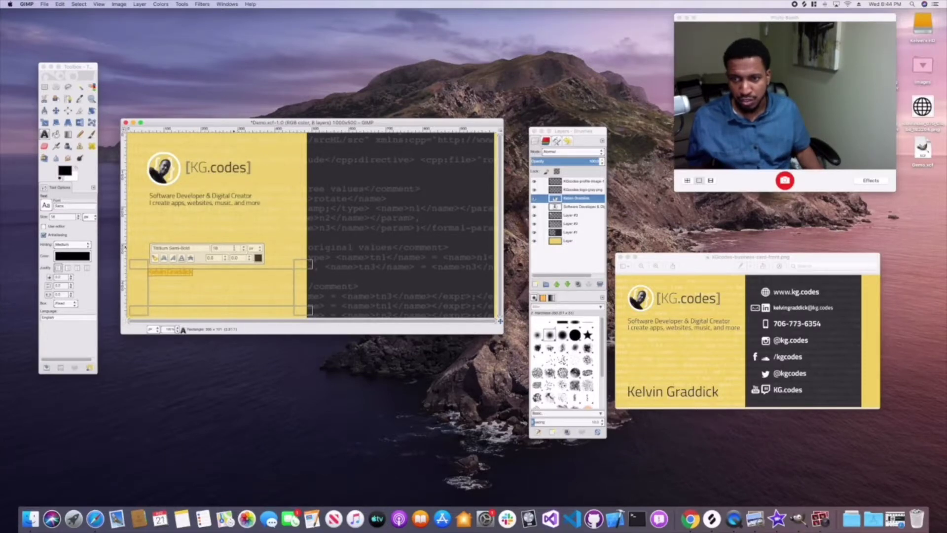
double_click(215, 248)
type("50")
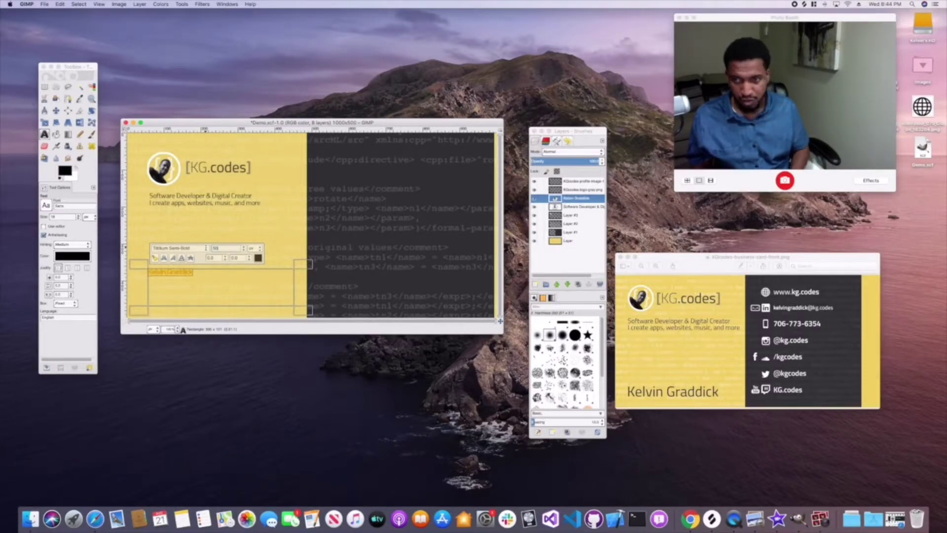
key("Return")
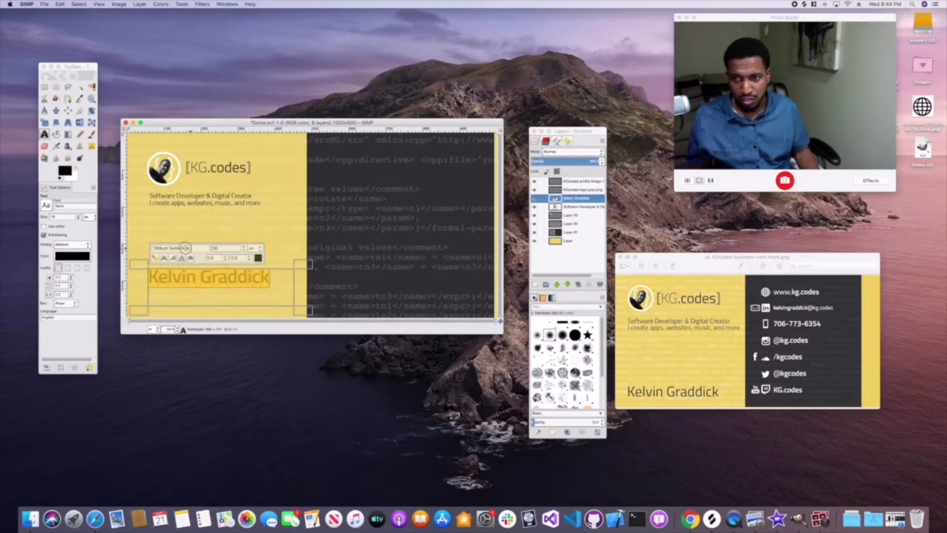
triple_click(185, 247)
type("Ti")
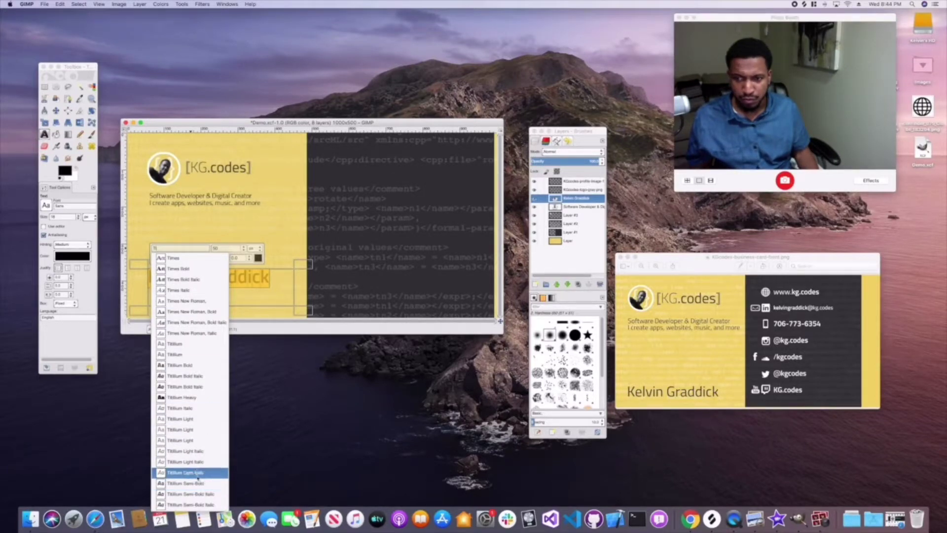
left_click(196, 483)
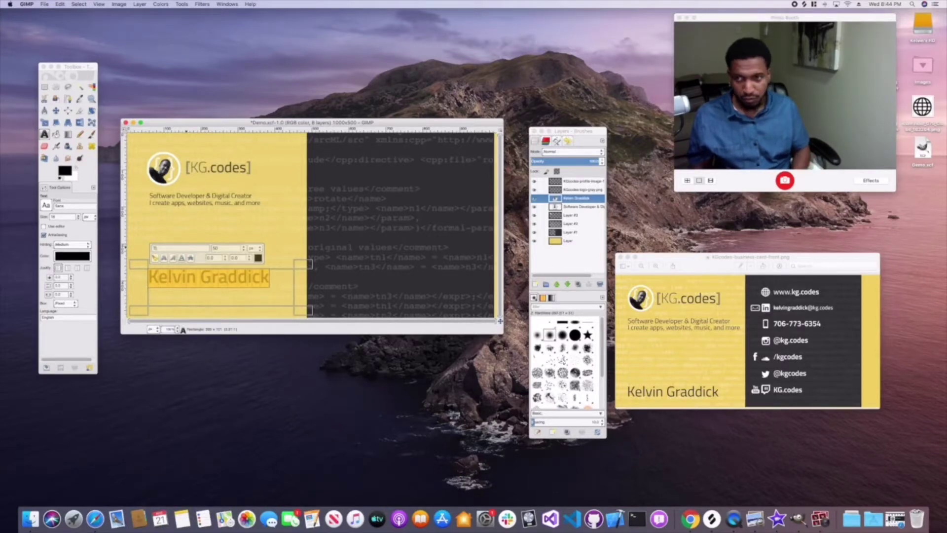
left_click(186, 247)
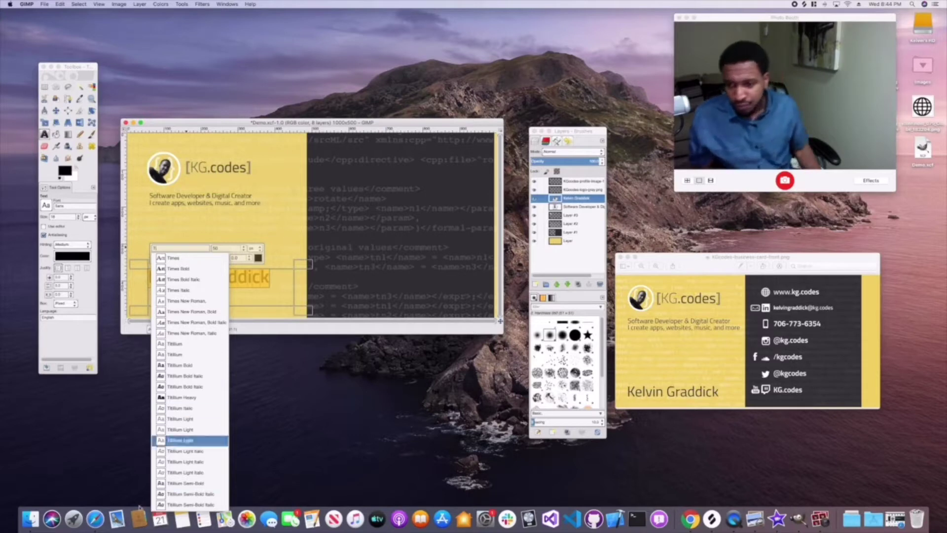
left_click(179, 429)
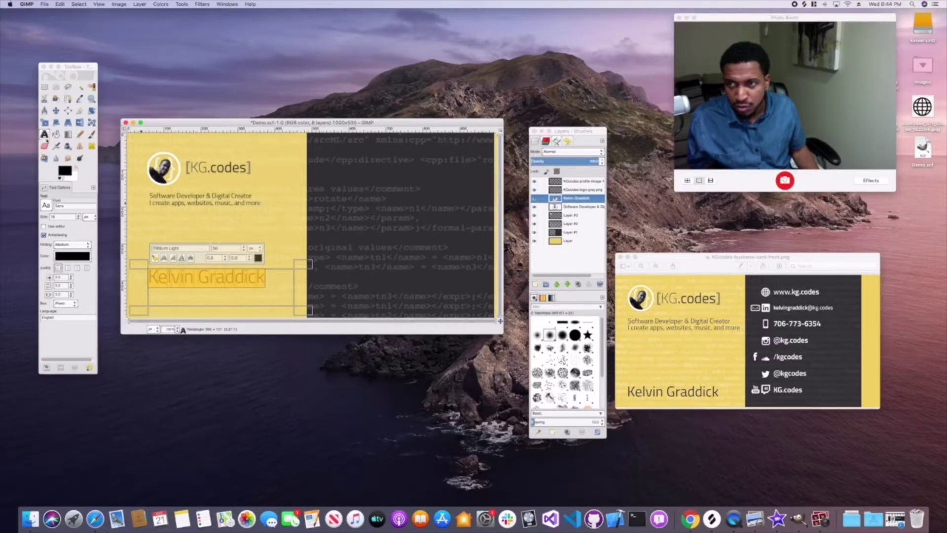
left_click(44, 135)
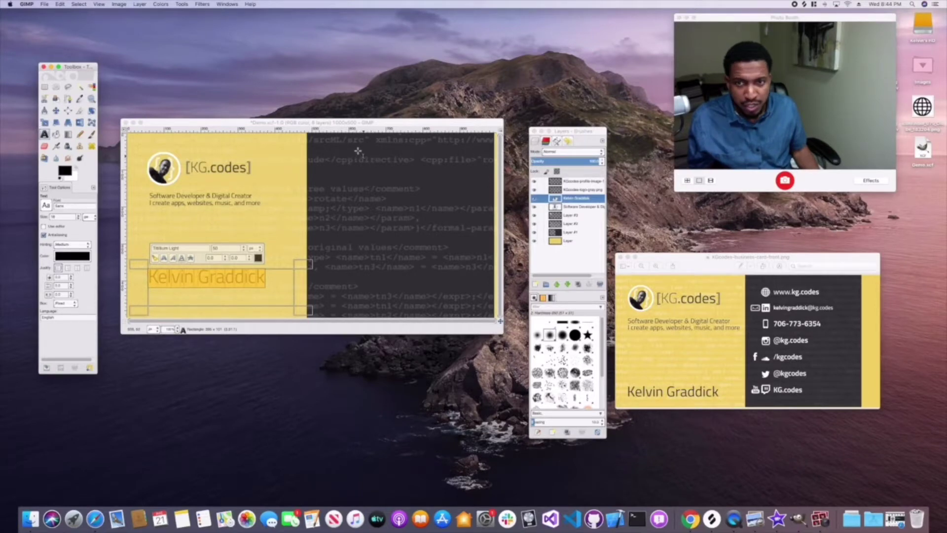
- Draw a text box on the dark half with white text in Titillium Light
left_click_drag(357, 148, 471, 298)
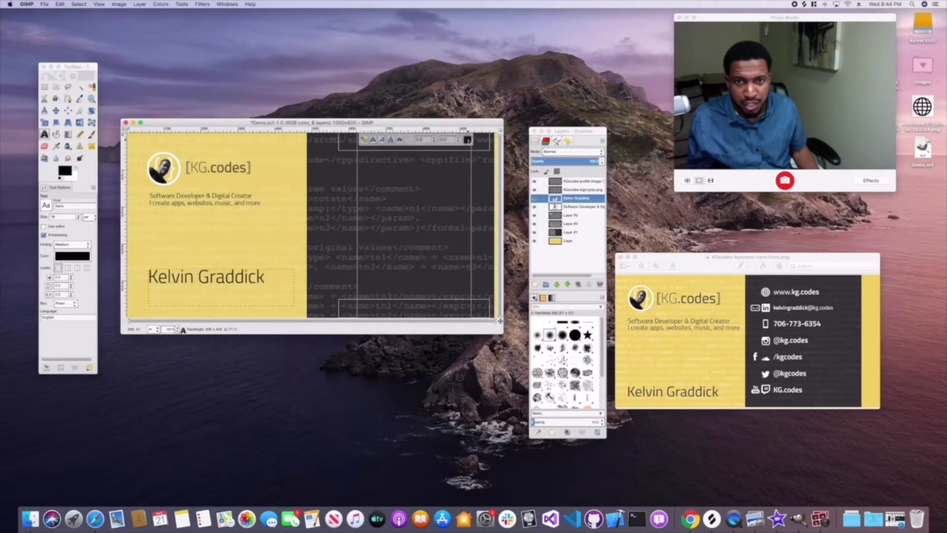
left_click(466, 139)
left_click(483, 157)
left_click(511, 186)
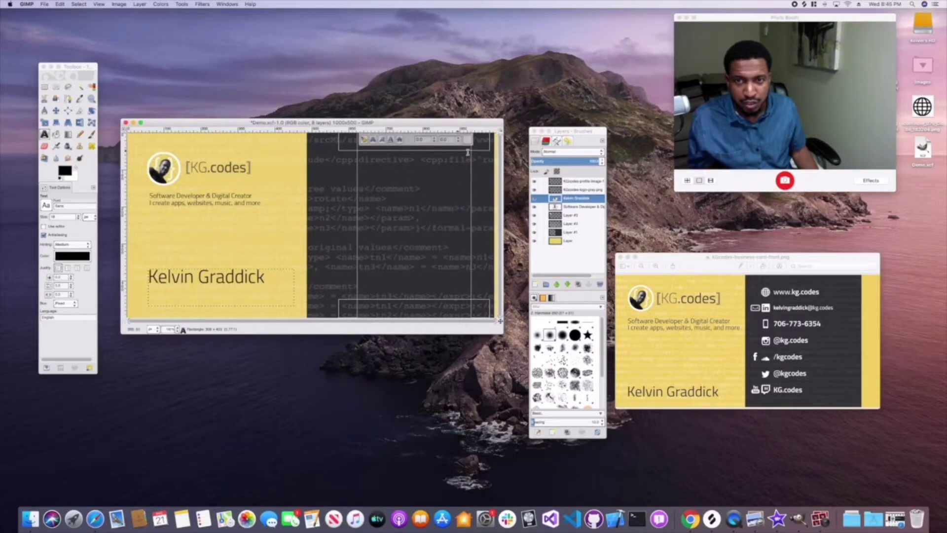
left_click(475, 159)
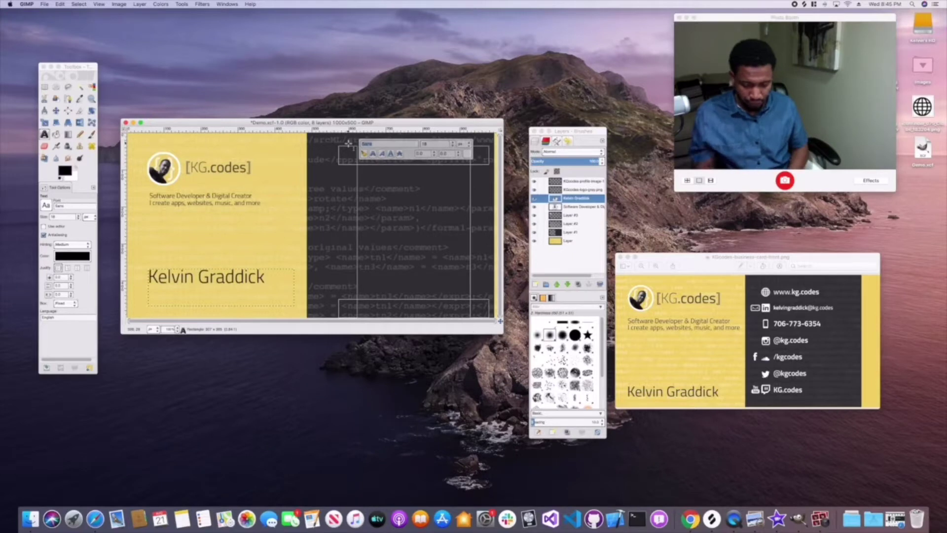
left_click(380, 143)
type("Ti")
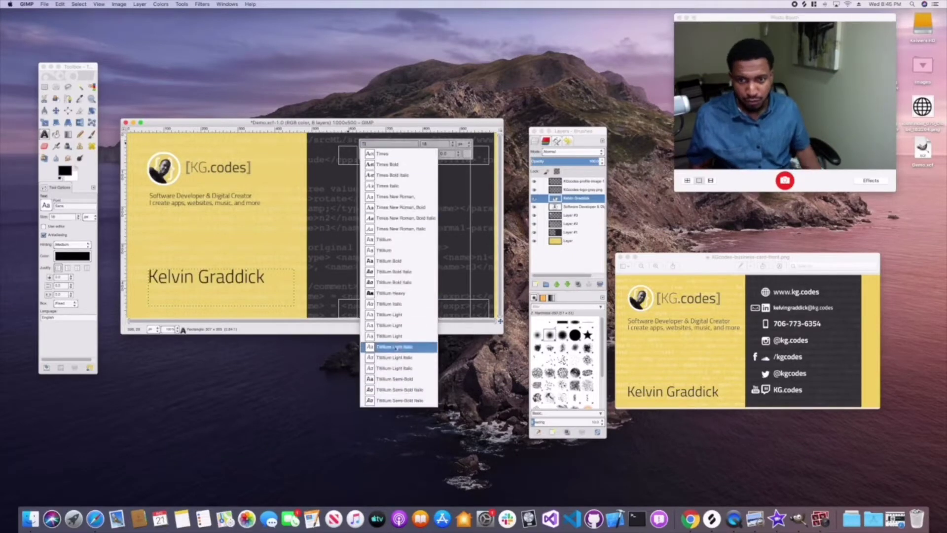
left_click(393, 314)
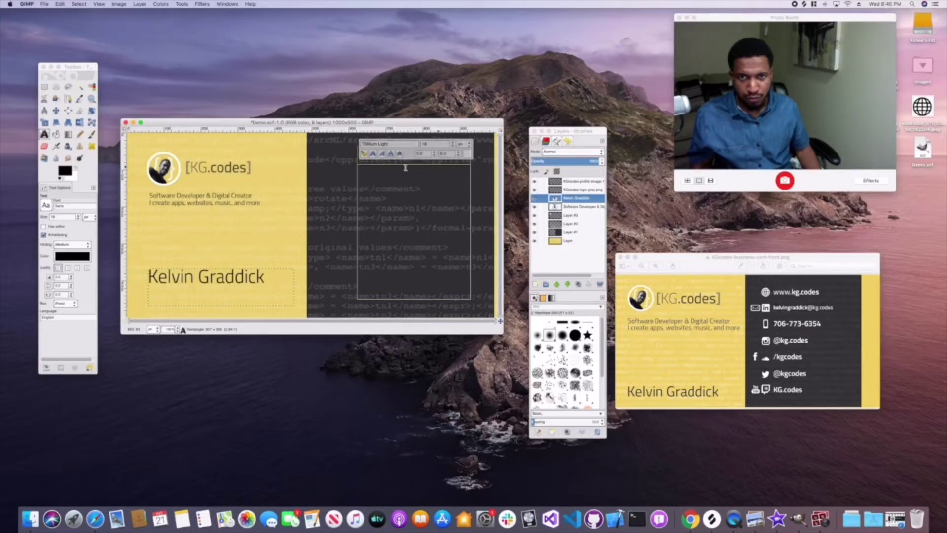
left_click(383, 176)
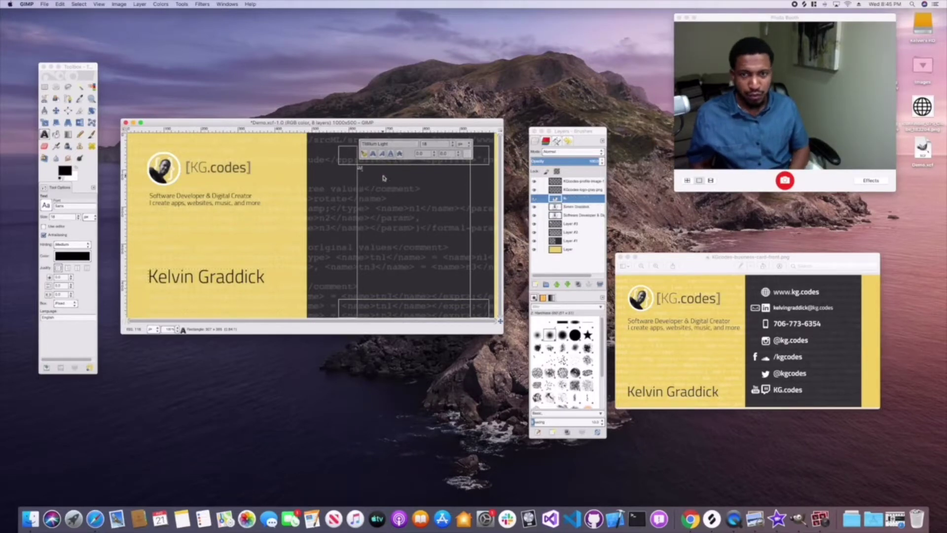
type("www.kg.codes")
key("super+a")
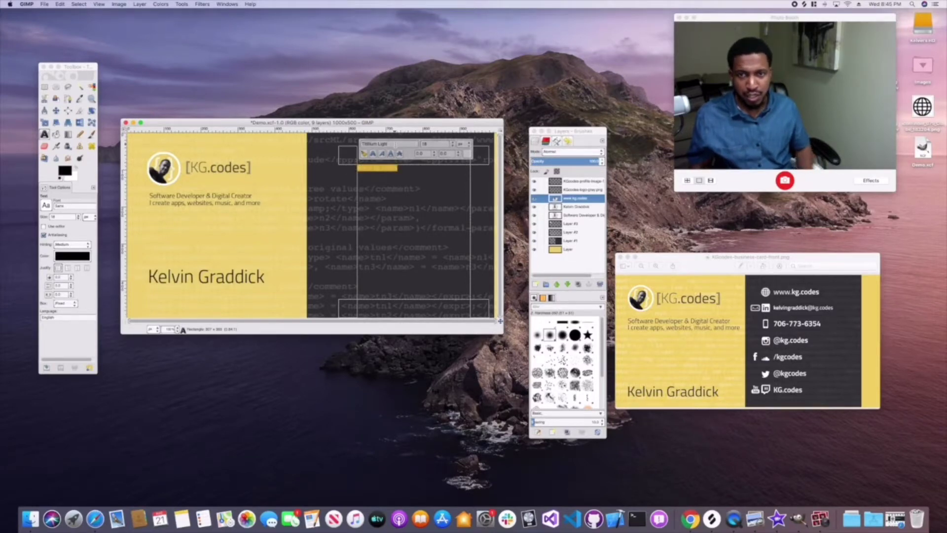
triple_click(395, 143)
type("Titil")
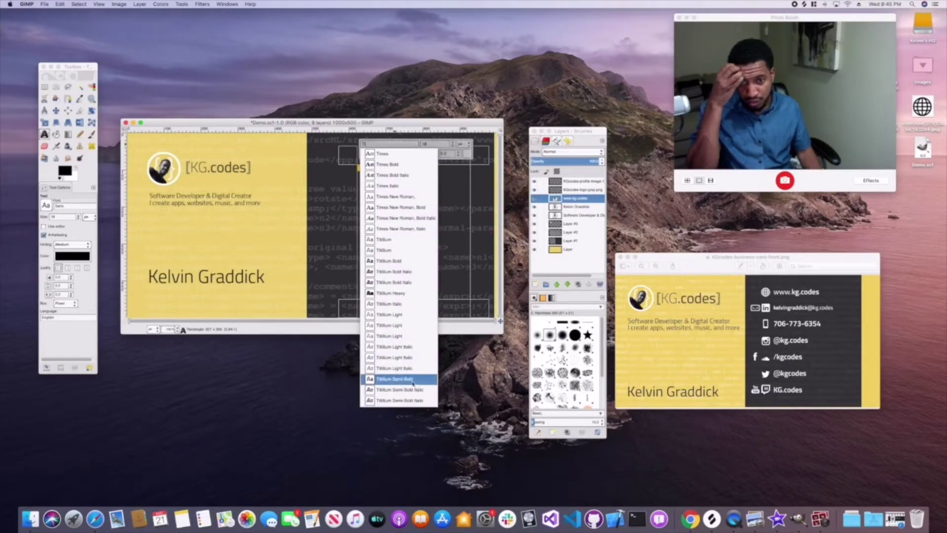
left_click(431, 381)
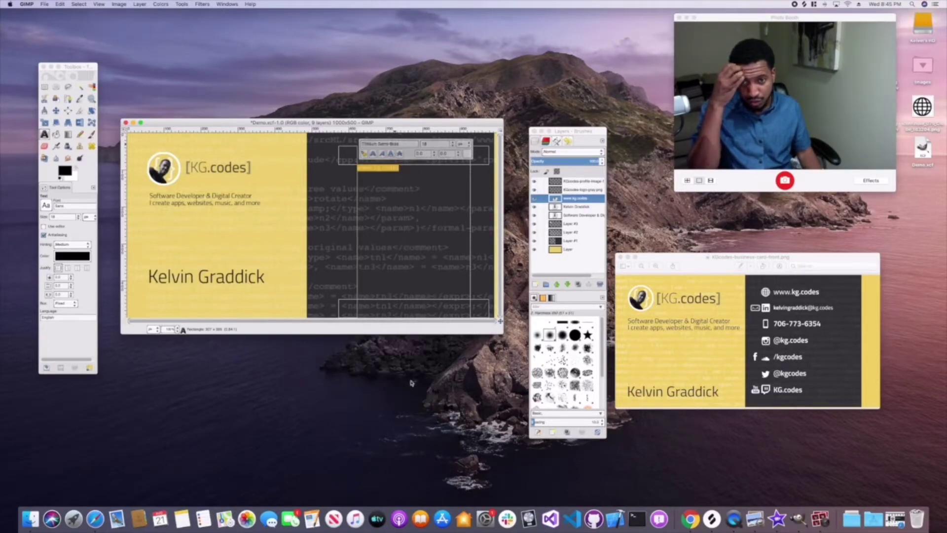
- Add the owner's e-mail address as a second line under the website
left_click(406, 181)
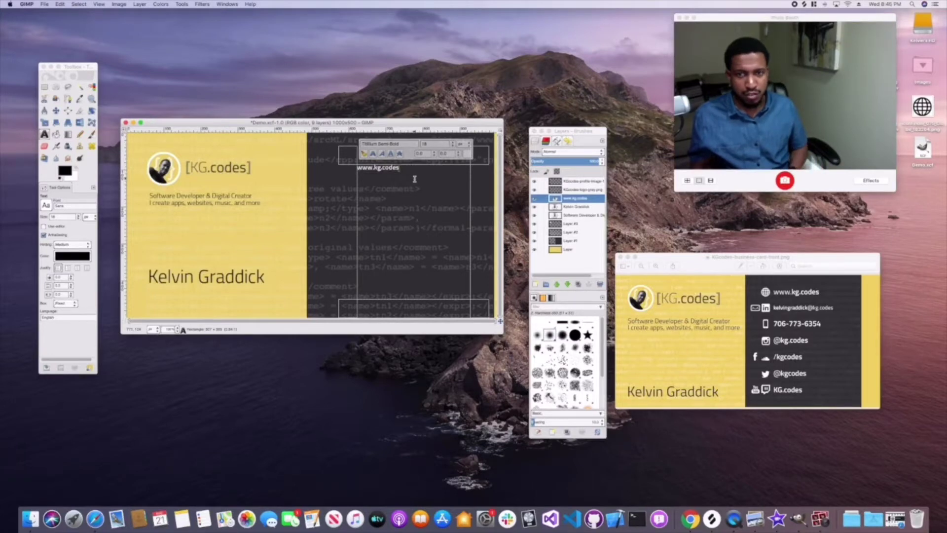
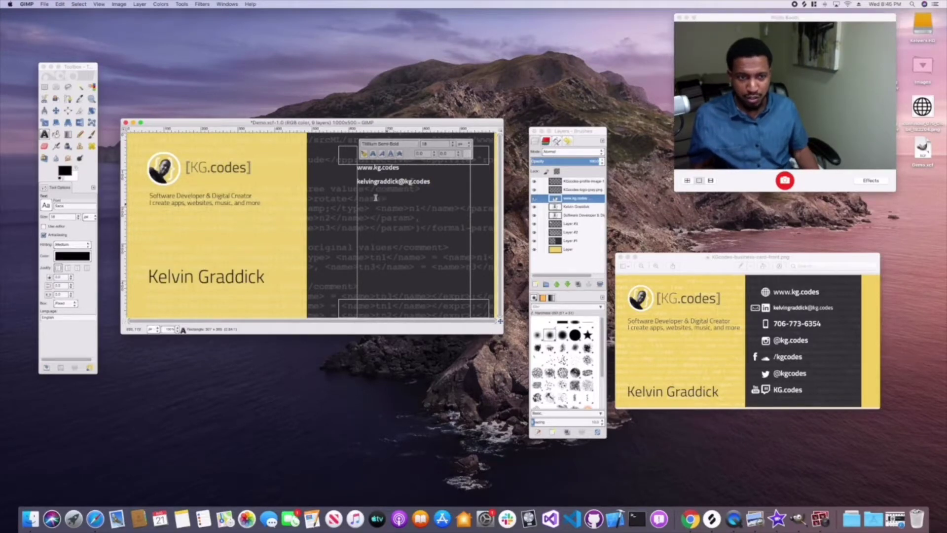
left_click(318, 214)
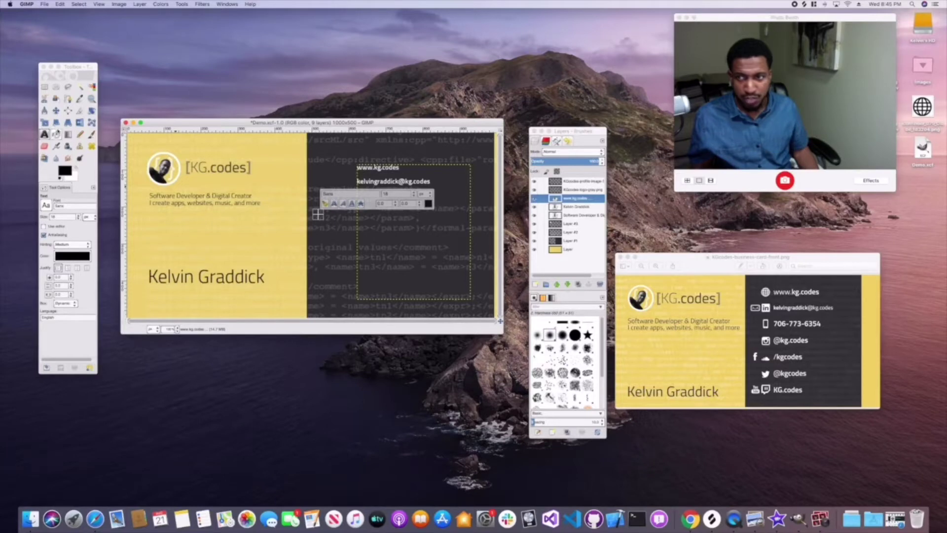
- Drop the globe PNG from the desktop onto the card and move its layer to the top
left_click(44, 87)
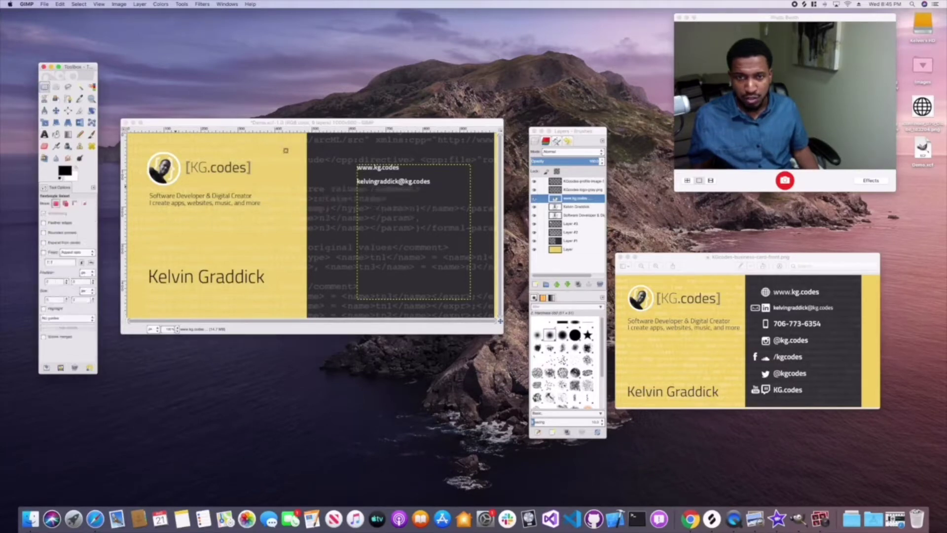
left_click(573, 250)
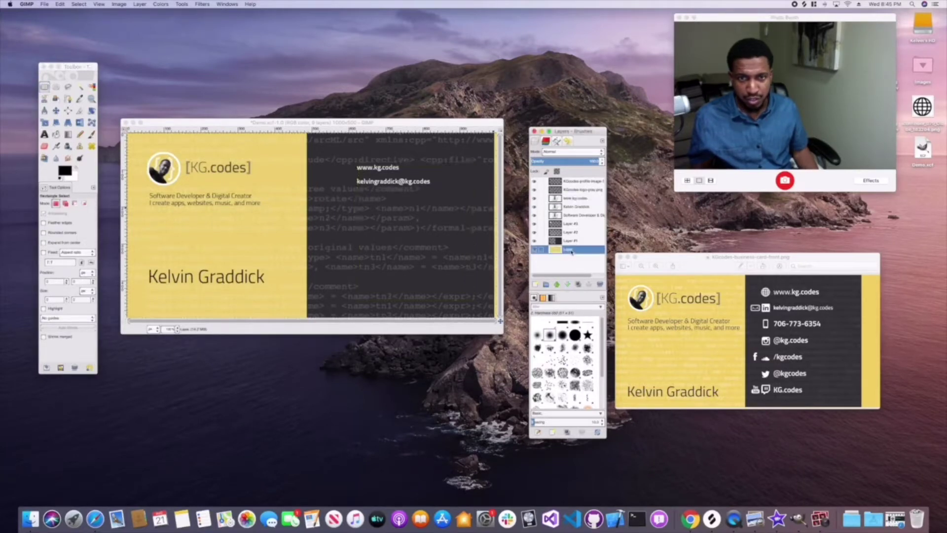
left_click(765, 293)
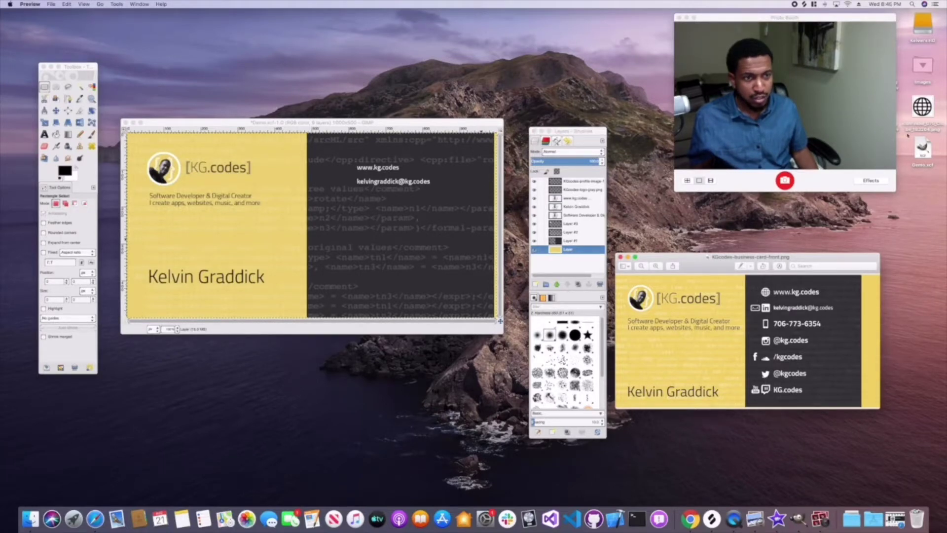
left_click_drag(921, 106, 348, 178)
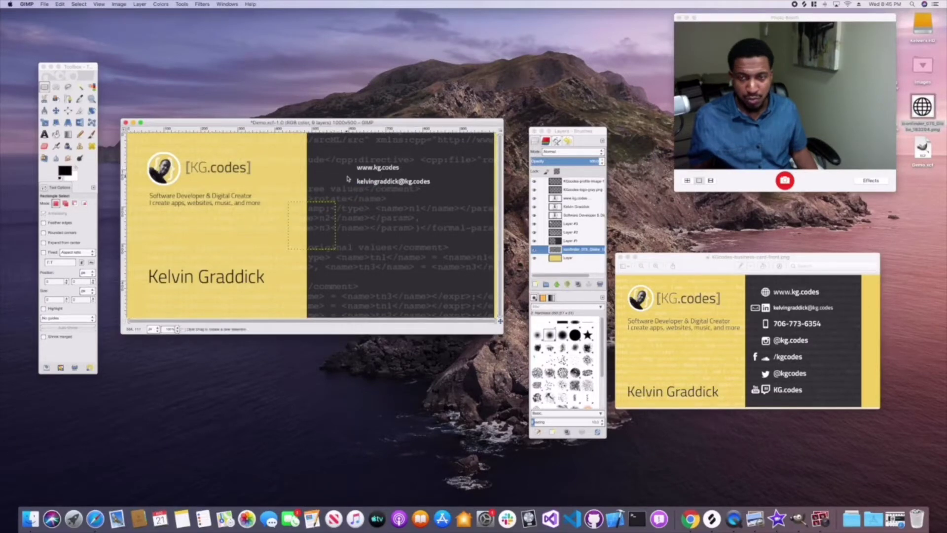
left_click_drag(571, 253, 567, 179)
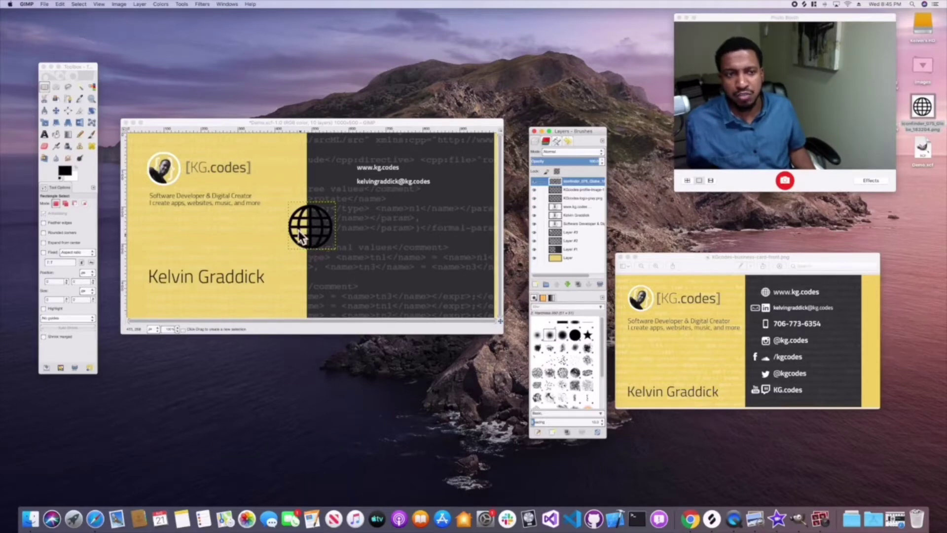
- Colorize the globe layer with hue 0 and high lightness so it turns white
left_click(159, 5)
left_click(321, 128)
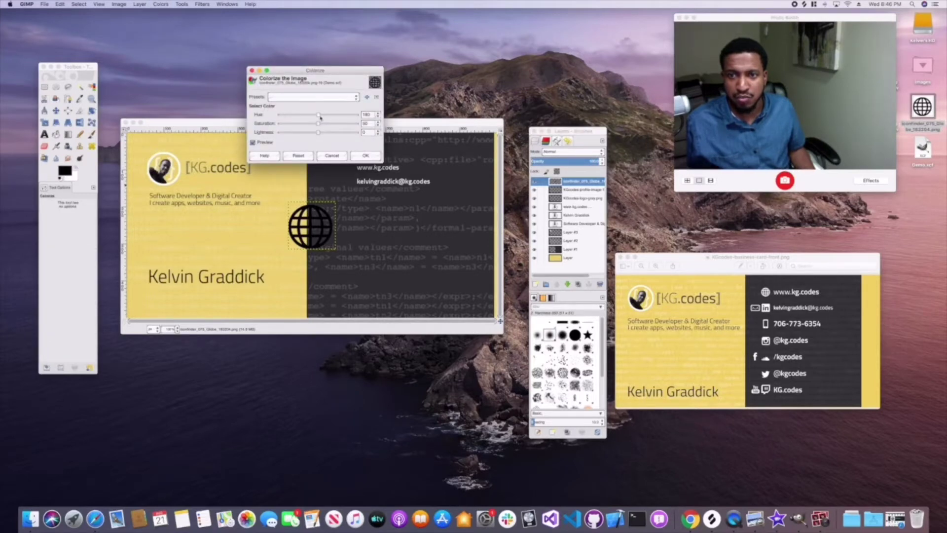
left_click_drag(319, 116, 318, 115)
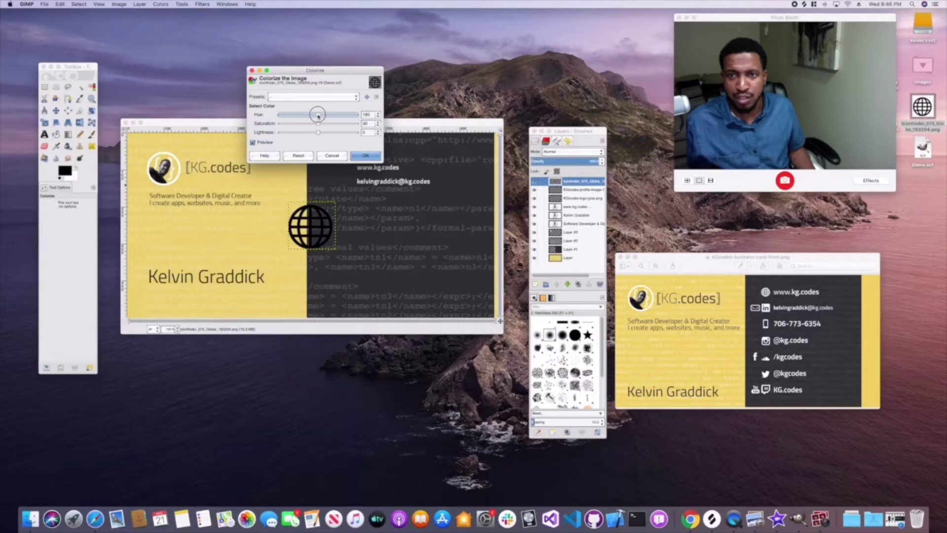
left_click_drag(318, 132, 378, 132)
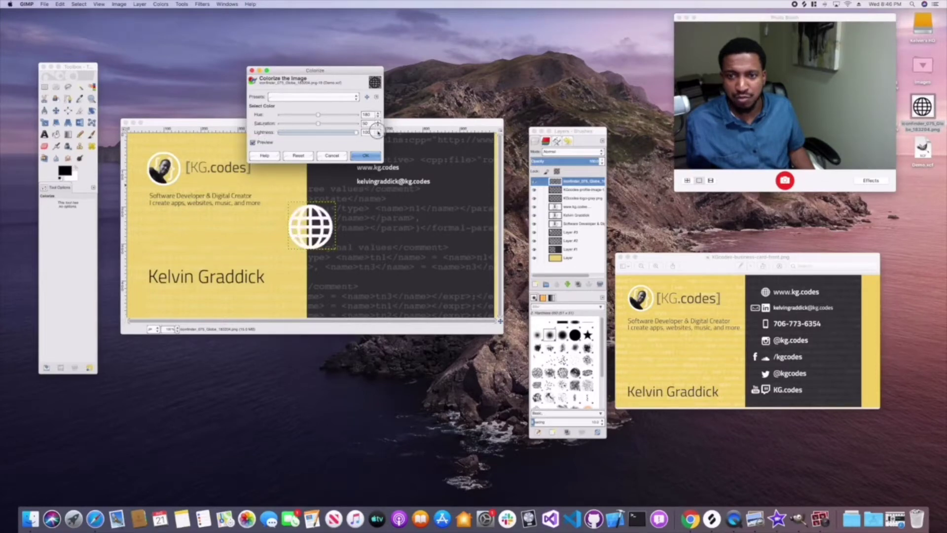
left_click(363, 156)
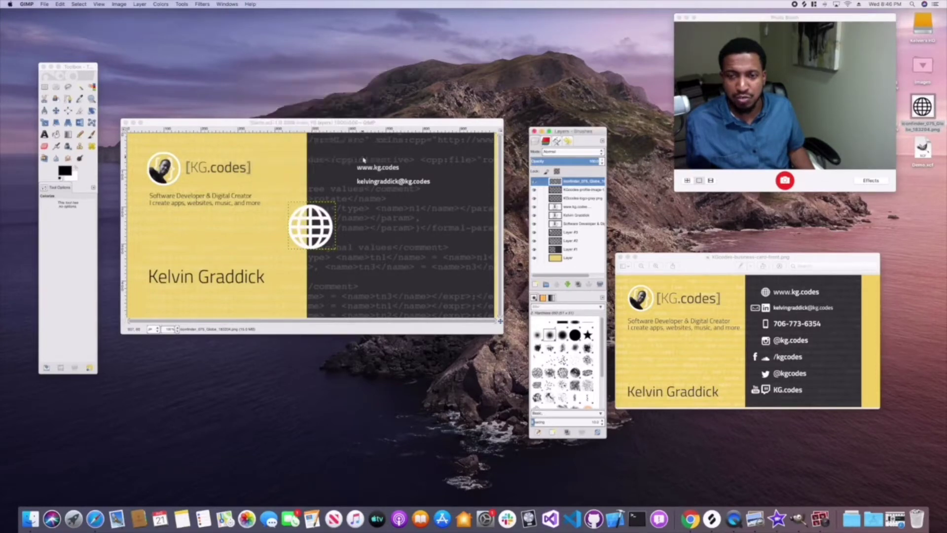
- Scale the globe, proportions locked, down to about 30 px
left_click(45, 123)
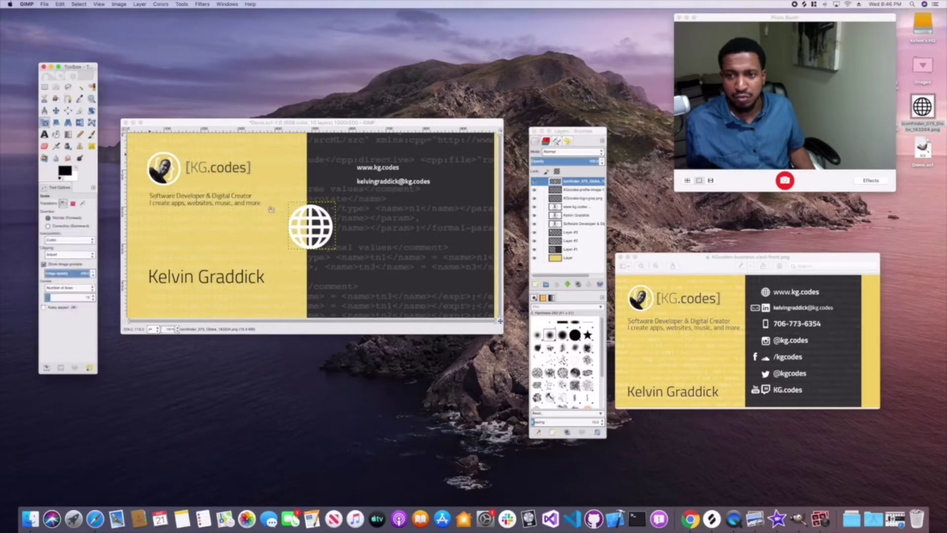
left_click(312, 234)
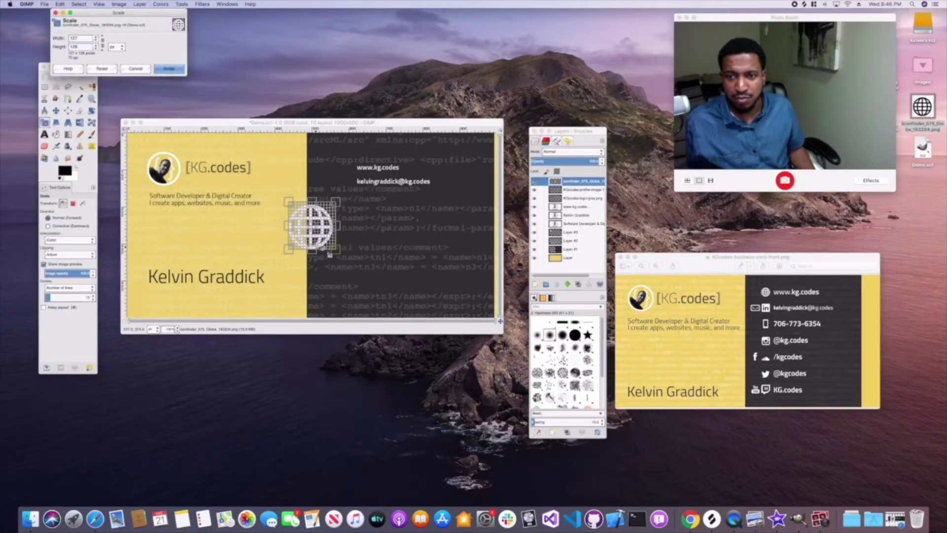
left_click_drag(335, 249, 296, 213)
left_click(103, 43)
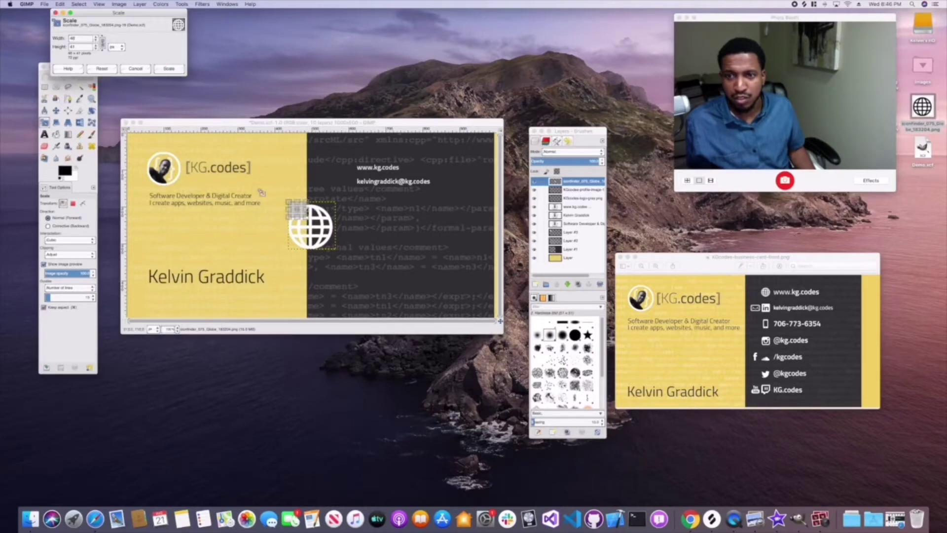
left_click(102, 69)
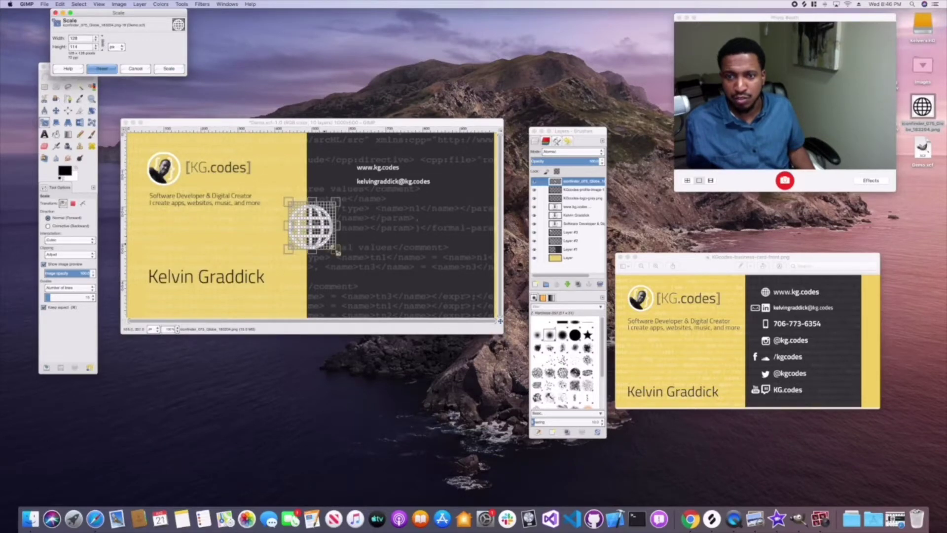
left_click_drag(336, 249, 299, 214)
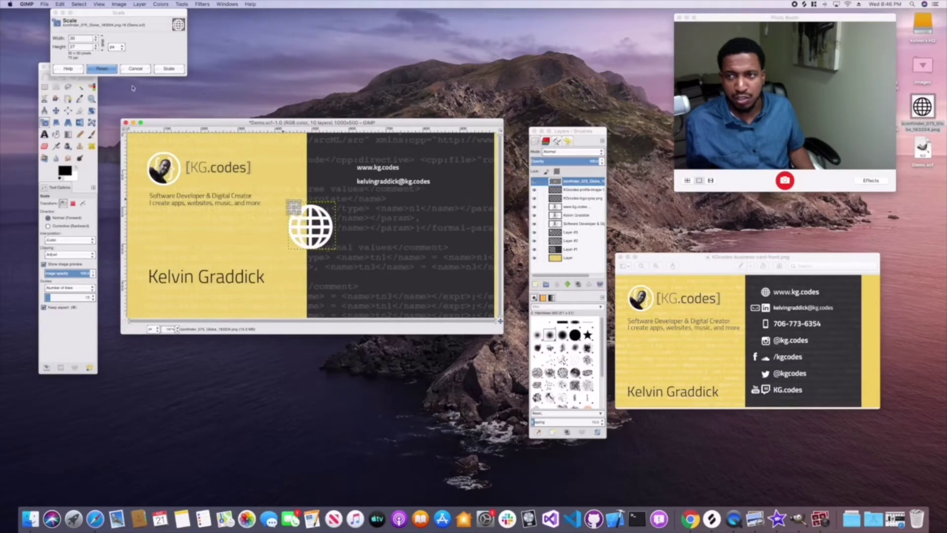
key("Return")
left_click(57, 111)
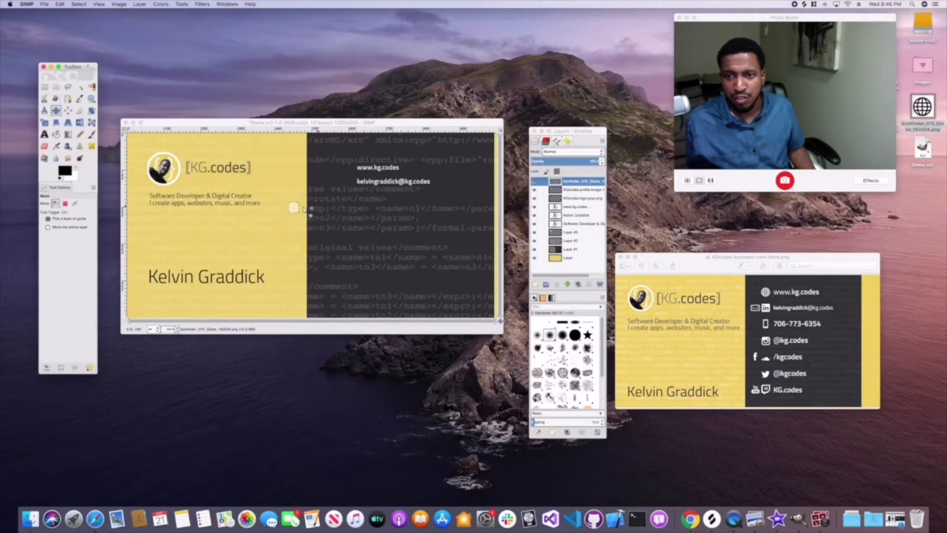
left_click_drag(296, 207, 347, 168)
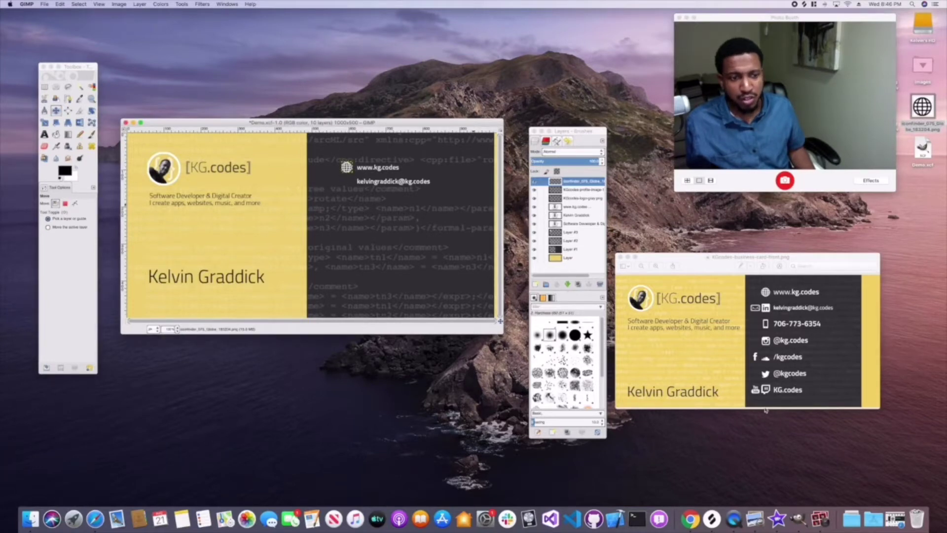
left_click(760, 309)
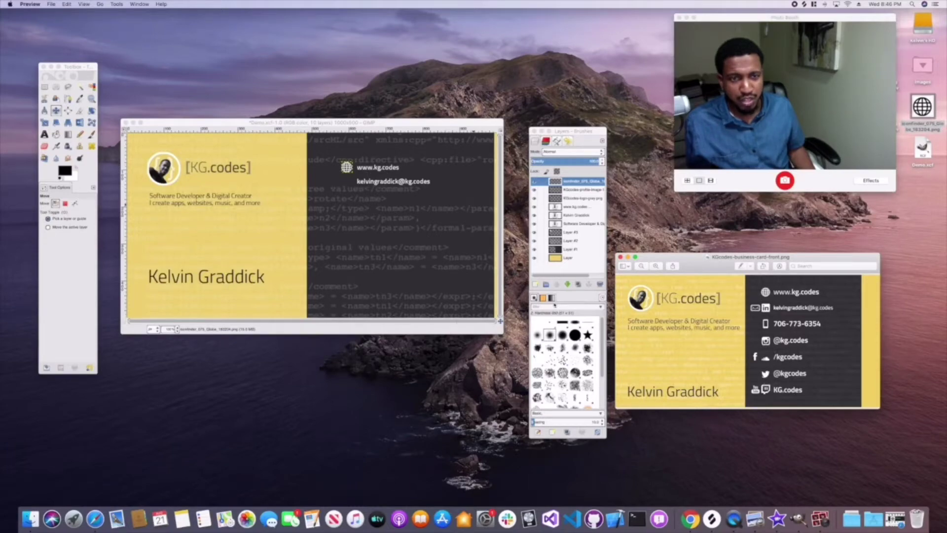
- Search Iconfinder for free facebook icons
left_click(95, 516)
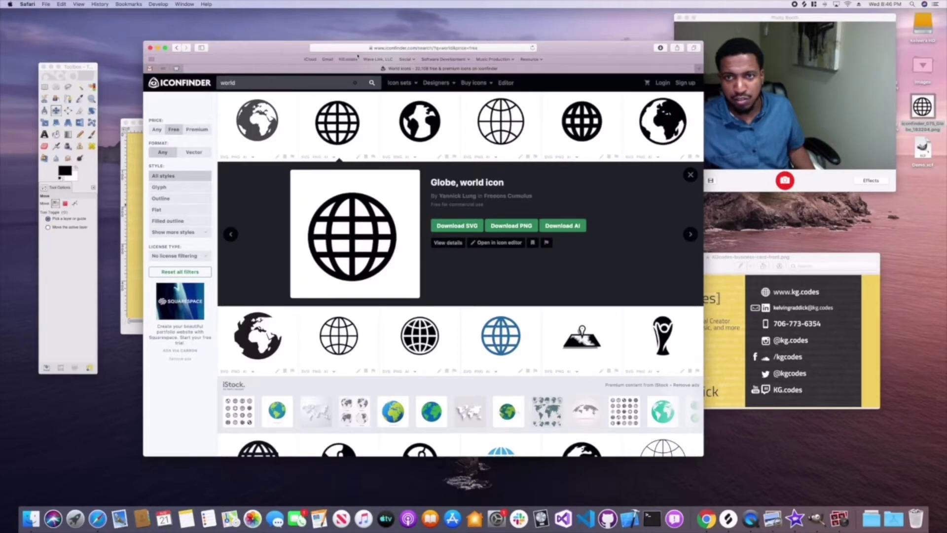
left_click(270, 81)
key("super+a")
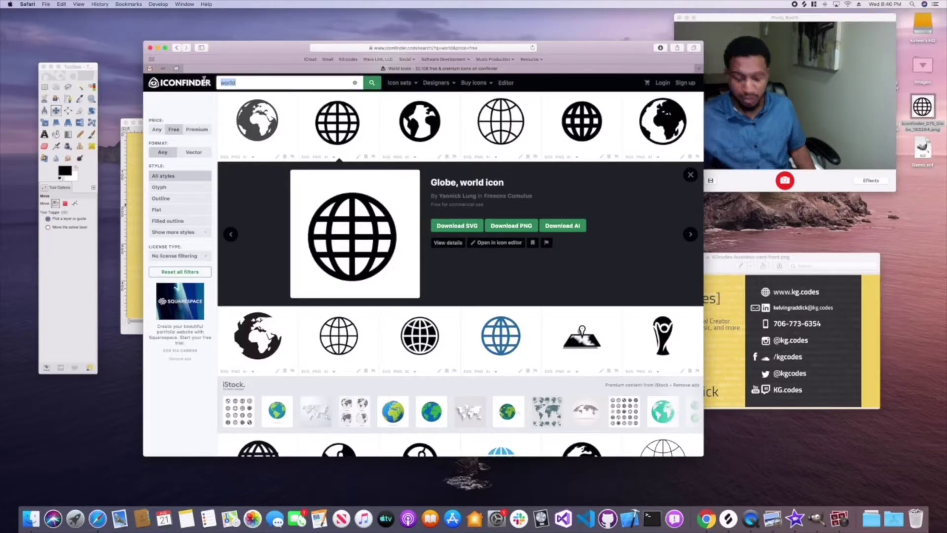
type("l")
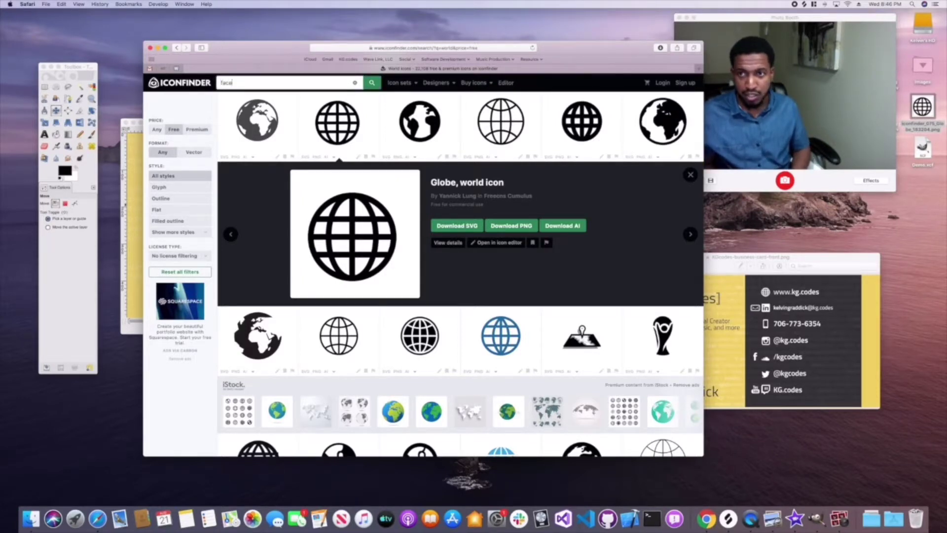
type("acebook")
key("Return")
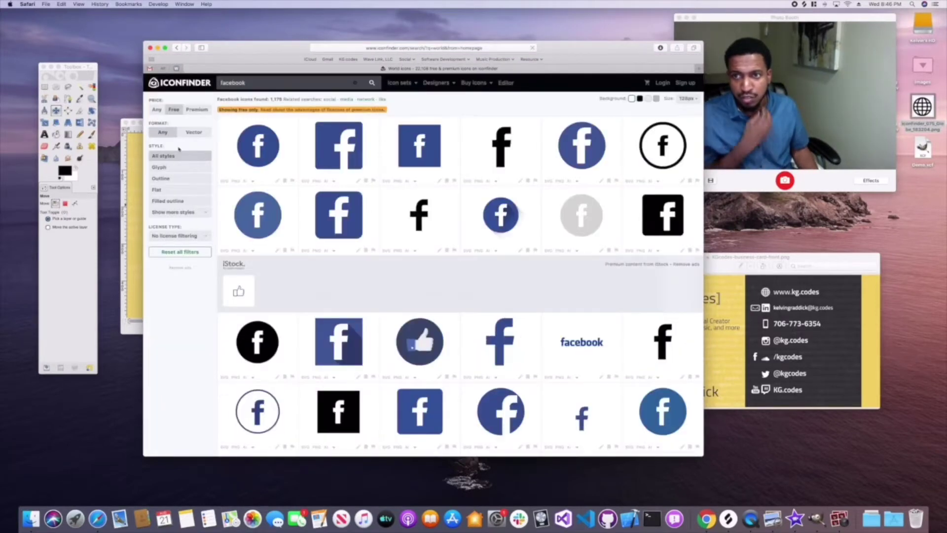
left_click(173, 110)
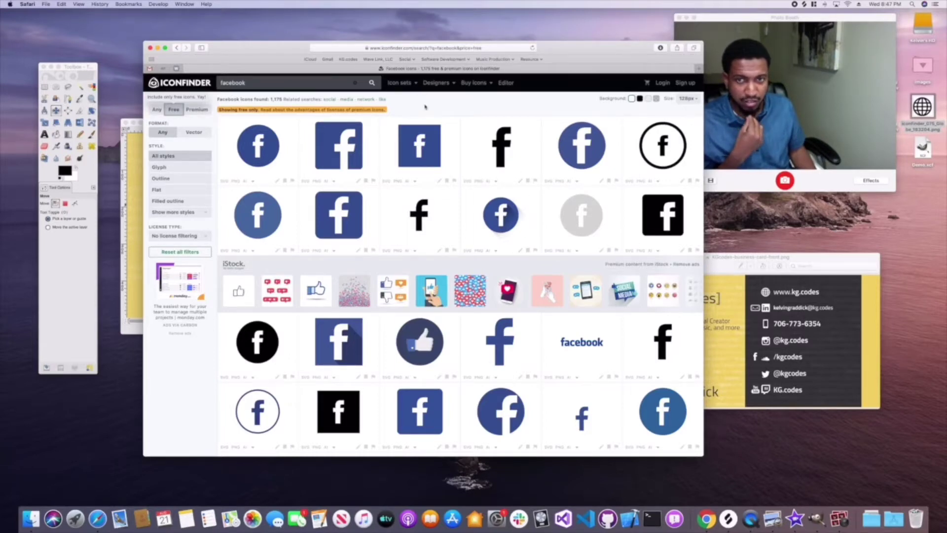
- Download the black Facebook 'f' icon as PNG to the desktop and close Safari
left_click(501, 145)
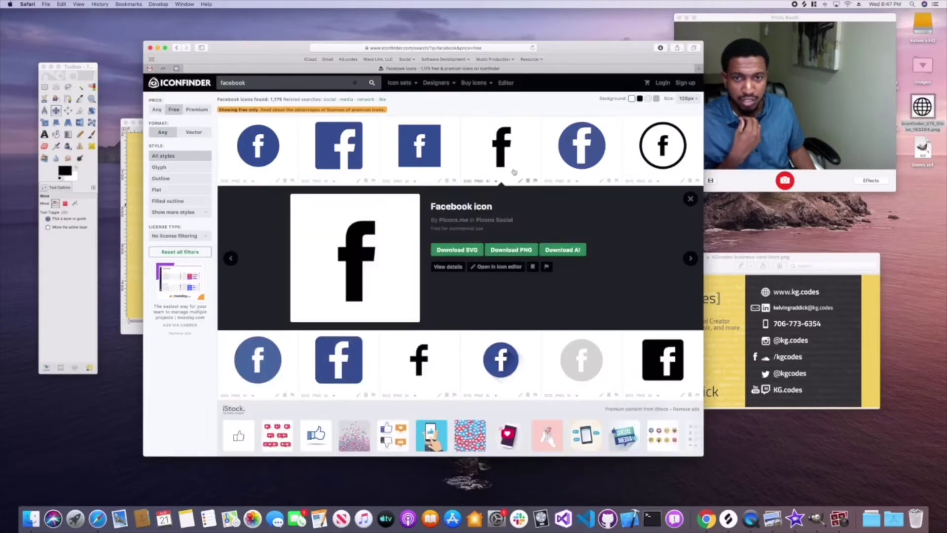
left_click(511, 250)
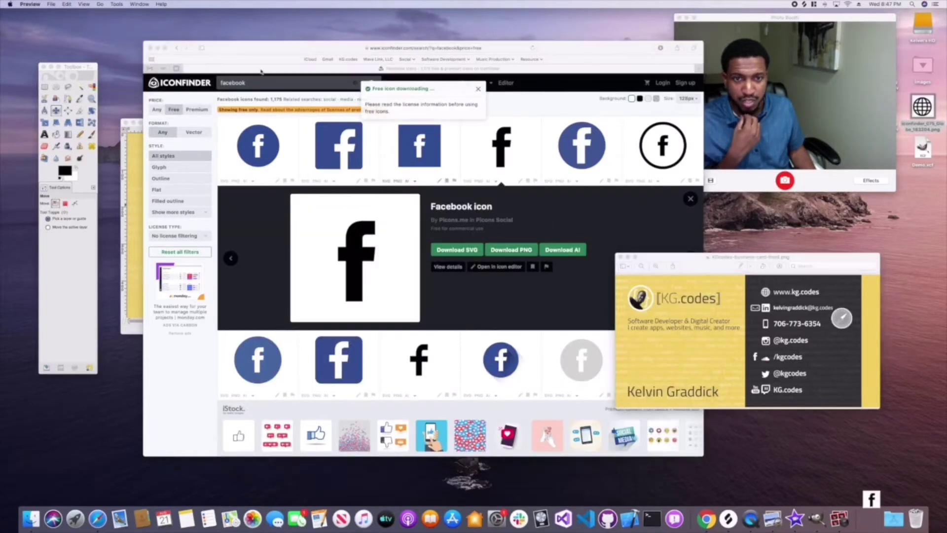
left_click(15, 22)
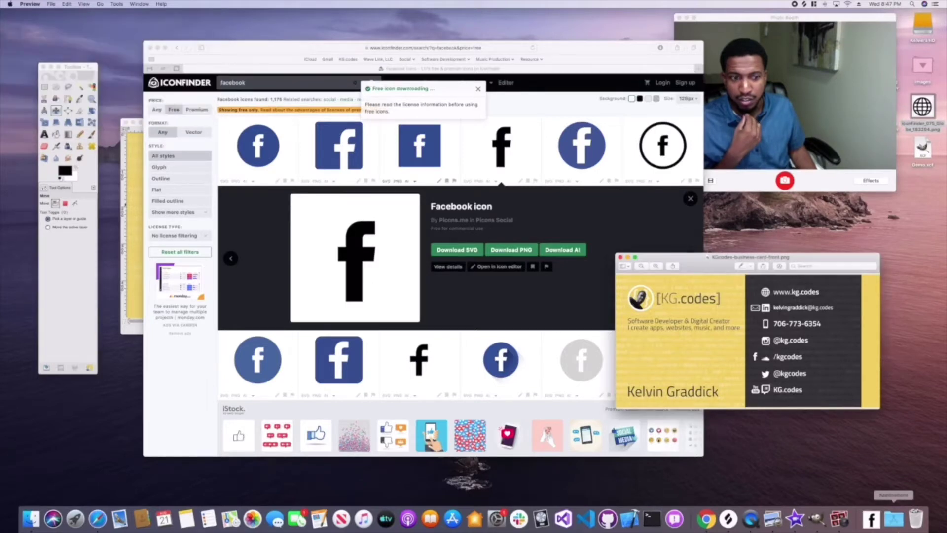
left_click(871, 517)
left_click_drag(872, 490, 921, 106)
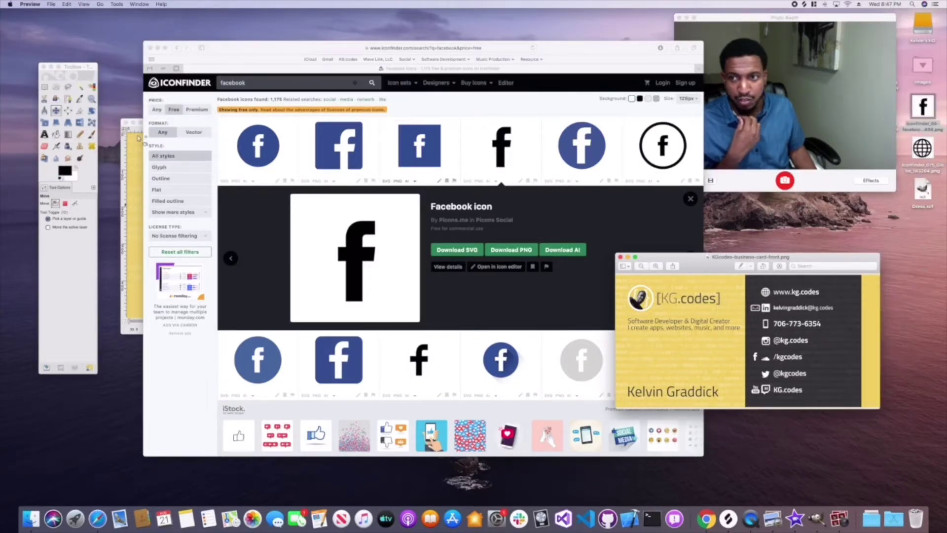
left_click(147, 48)
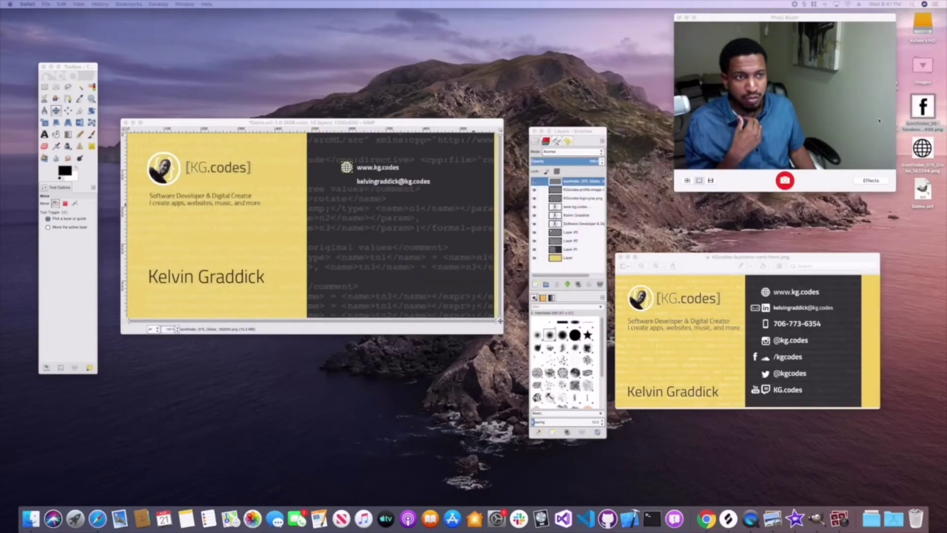
- Drop the Facebook icon onto the card and colorize it white with Lightness 100
left_click_drag(923, 106, 339, 238)
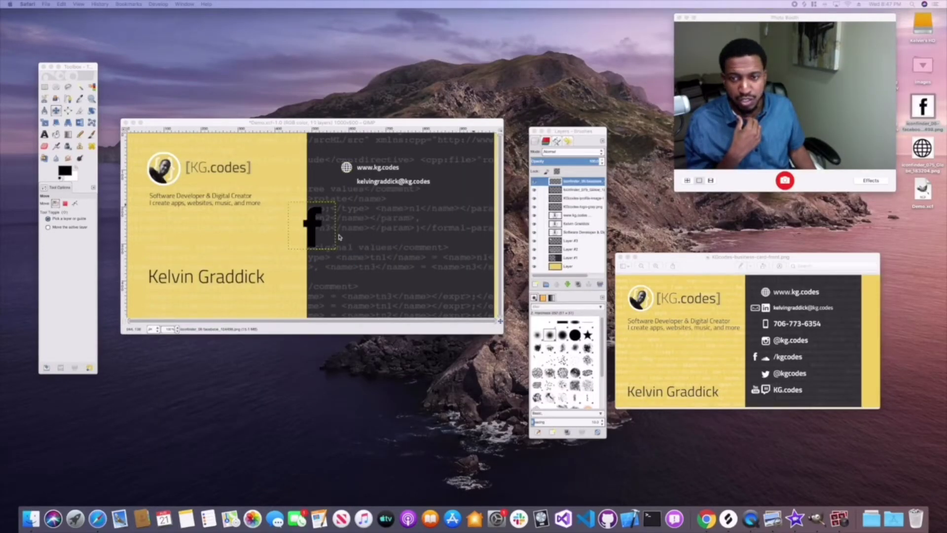
left_click(158, 4)
left_click(298, 123)
left_click(161, 4)
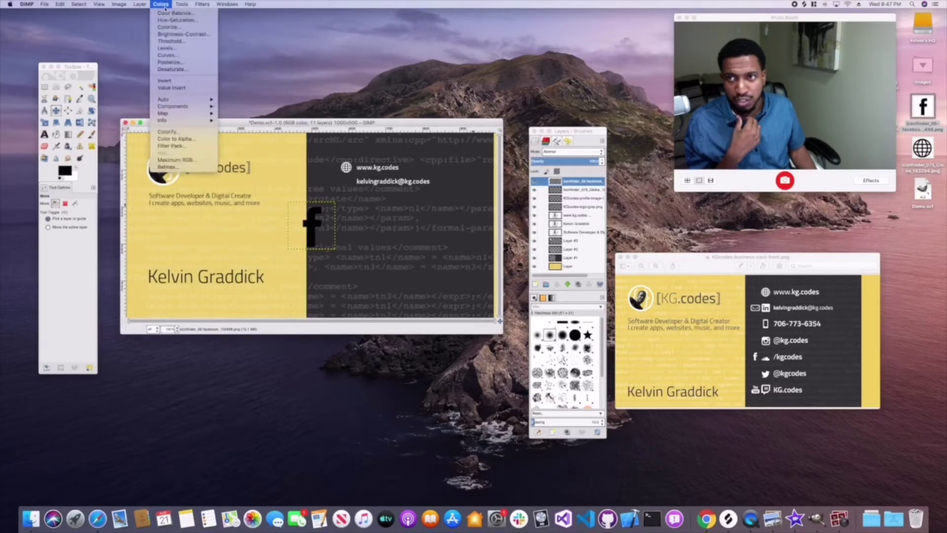
left_click(169, 27)
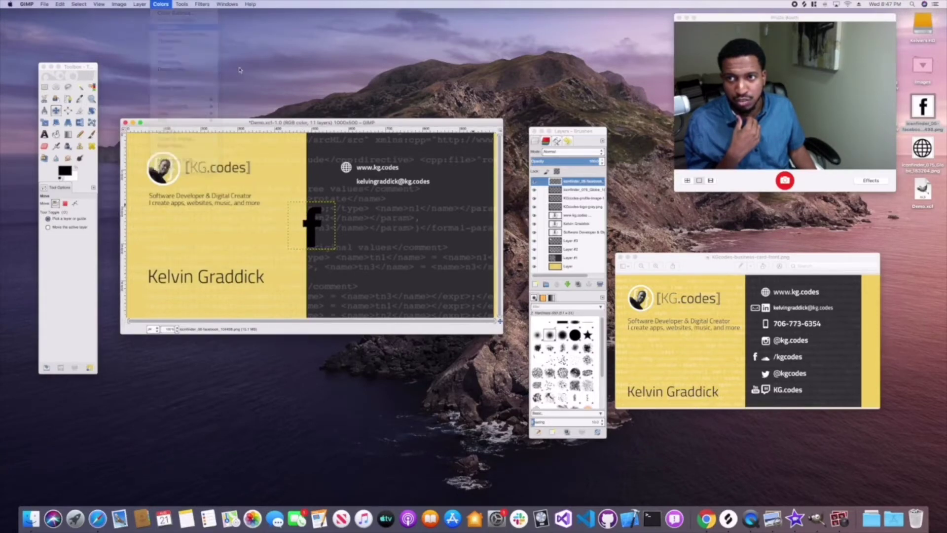
left_click_drag(318, 126, 359, 124)
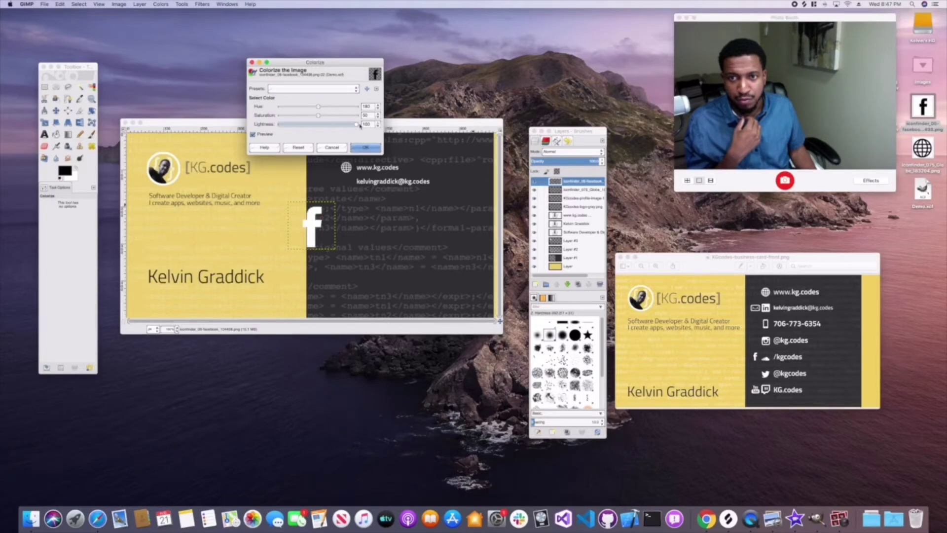
left_click(365, 147)
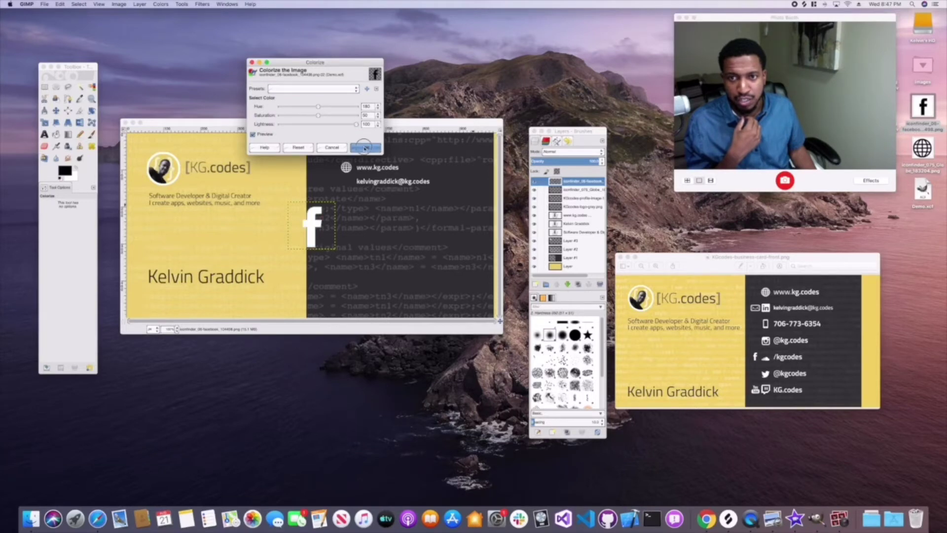
- Shrink the Facebook icon to 31×31 px and place it below the e-mail line
left_click(44, 122)
left_click(312, 231)
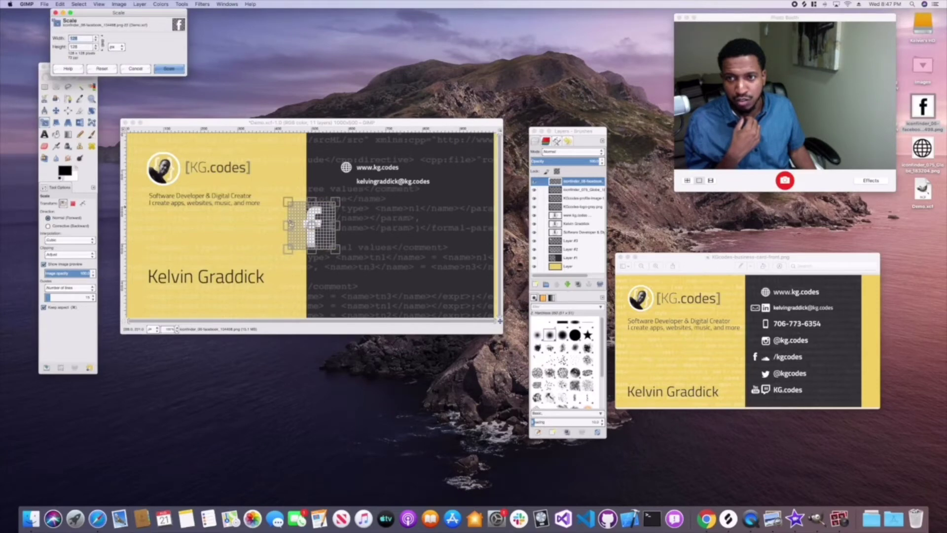
left_click_drag(334, 250, 301, 215)
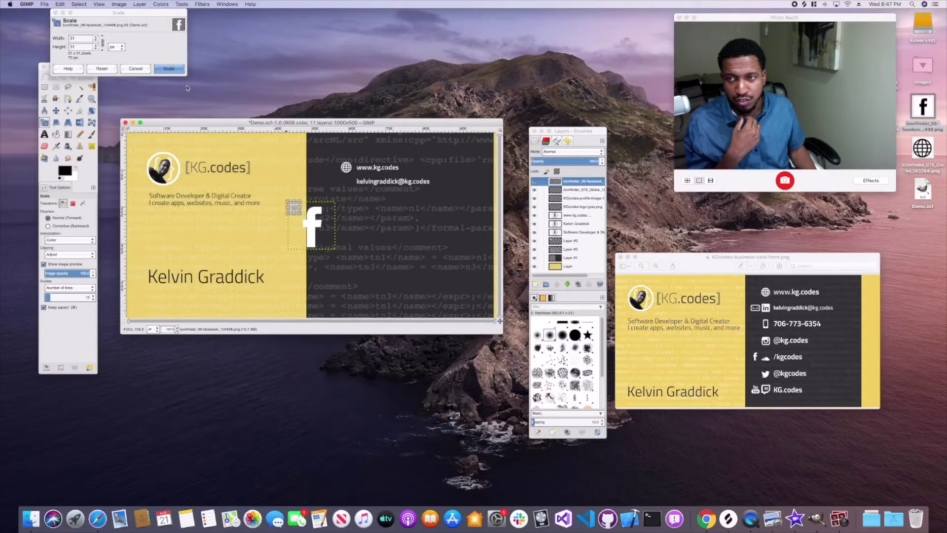
key("Return")
key("m")
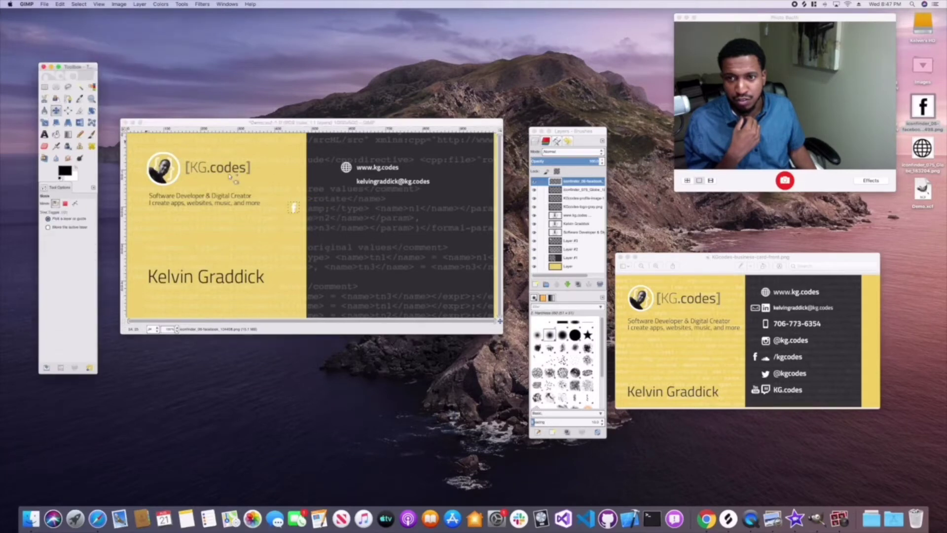
left_click_drag(295, 209, 346, 202)
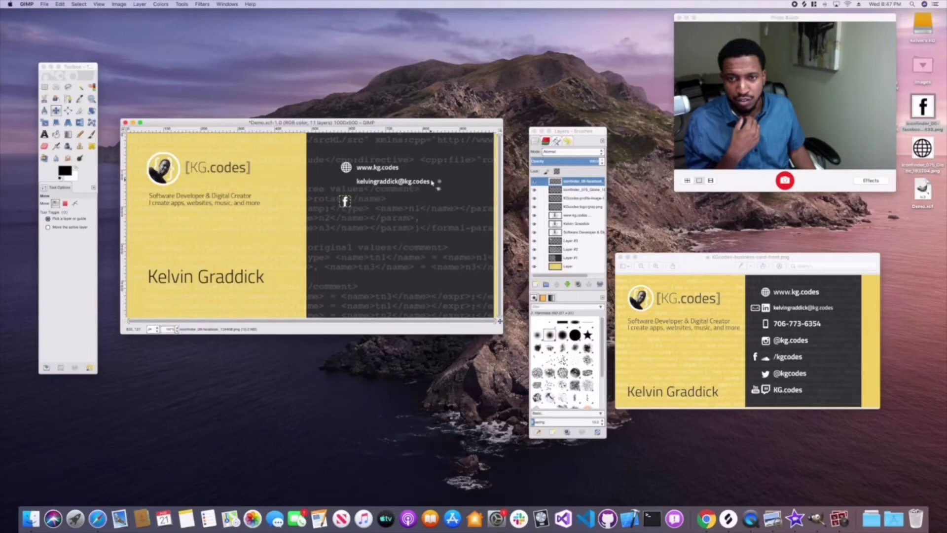
left_click(44, 135)
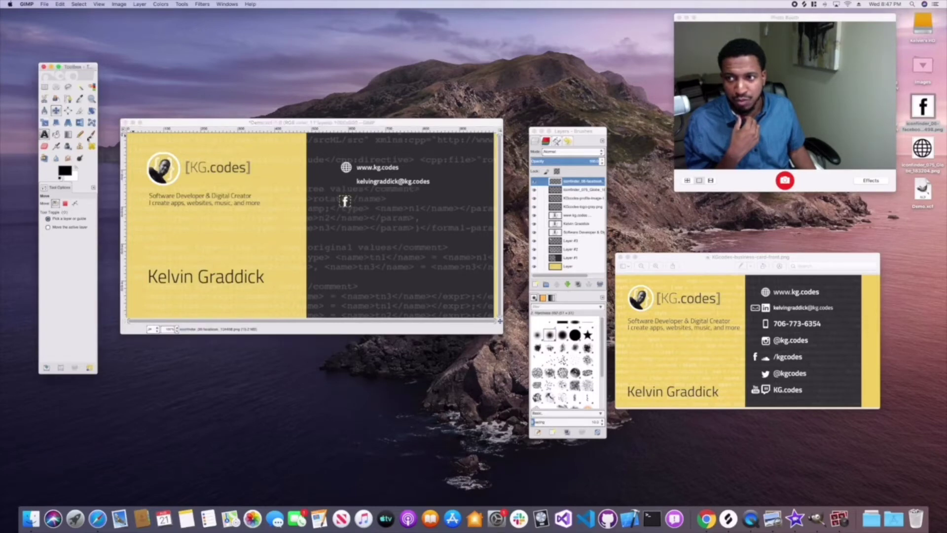
- Finish typing the '/kgcodes' contact line beside the white Facebook icon and leave text editing
left_click(427, 181)
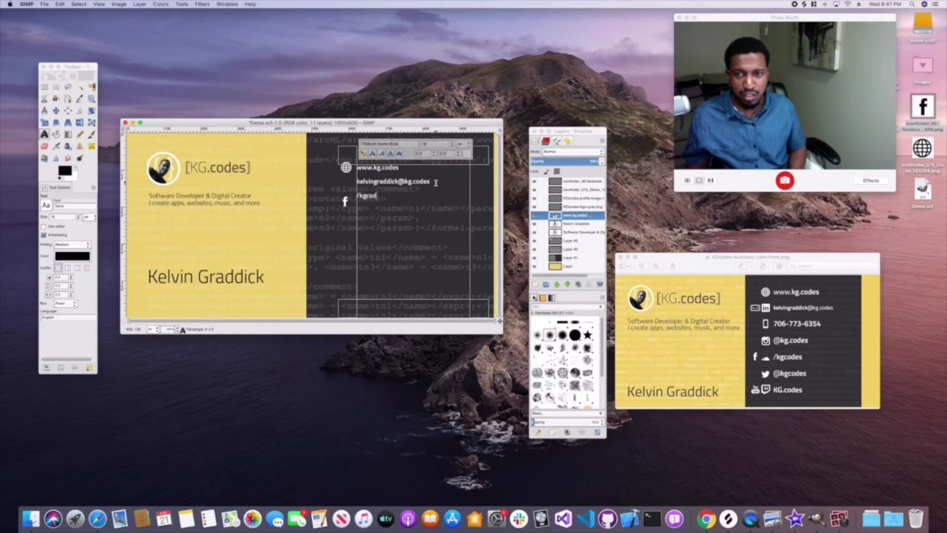
type("es")
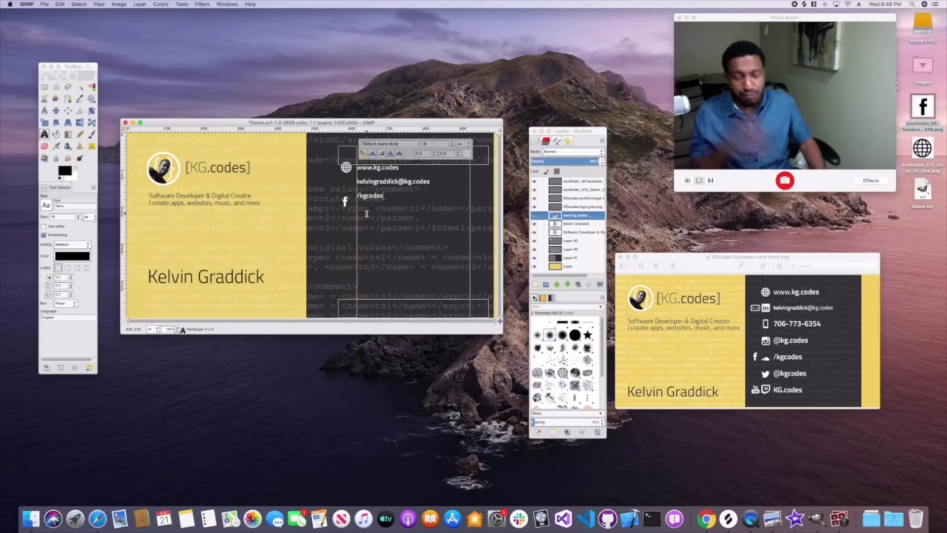
key("Escape")
key("m")
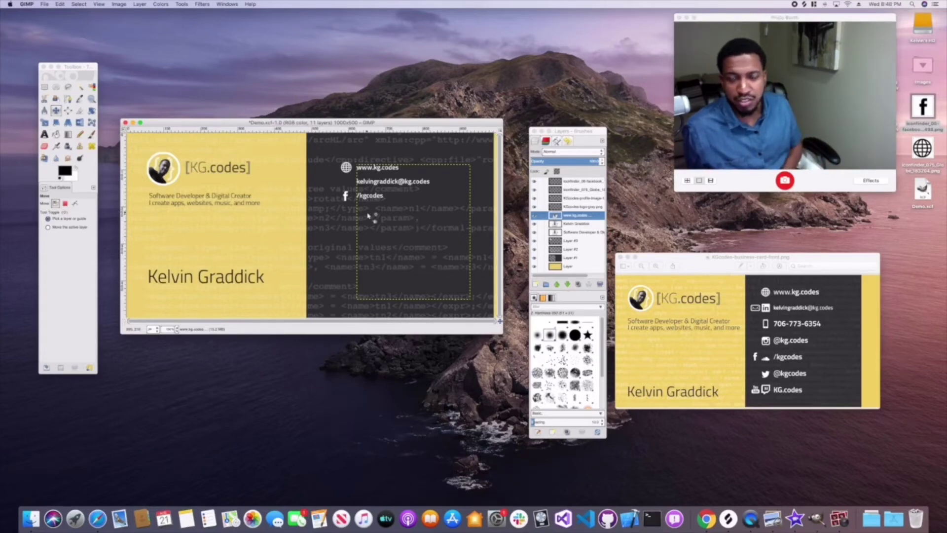
left_click(45, 4)
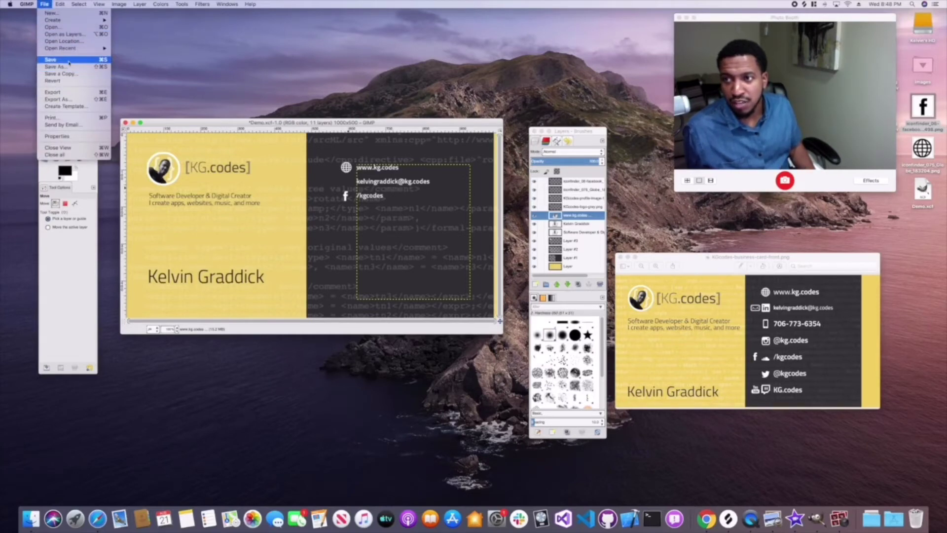
- Export the card as Demo.png to the Desktop, accepting the default PNG options
left_click(71, 93)
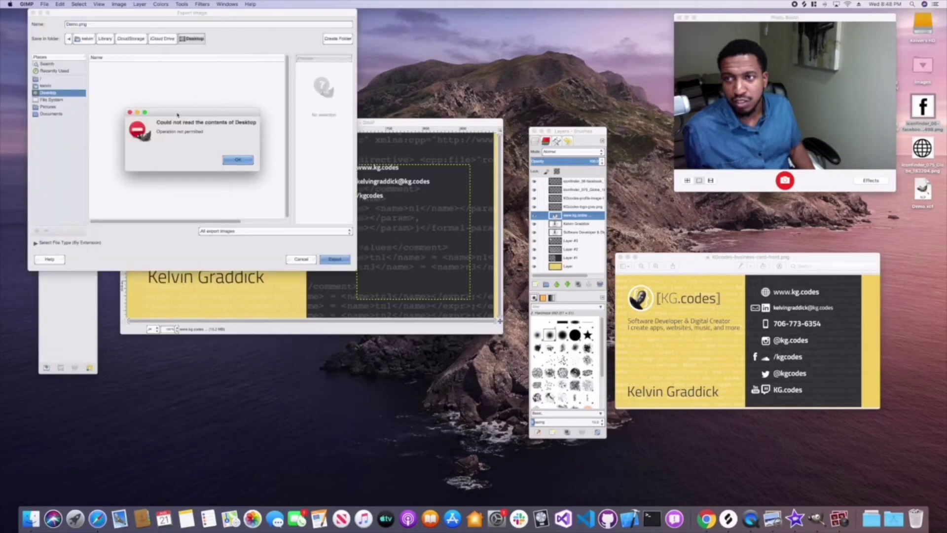
left_click(237, 160)
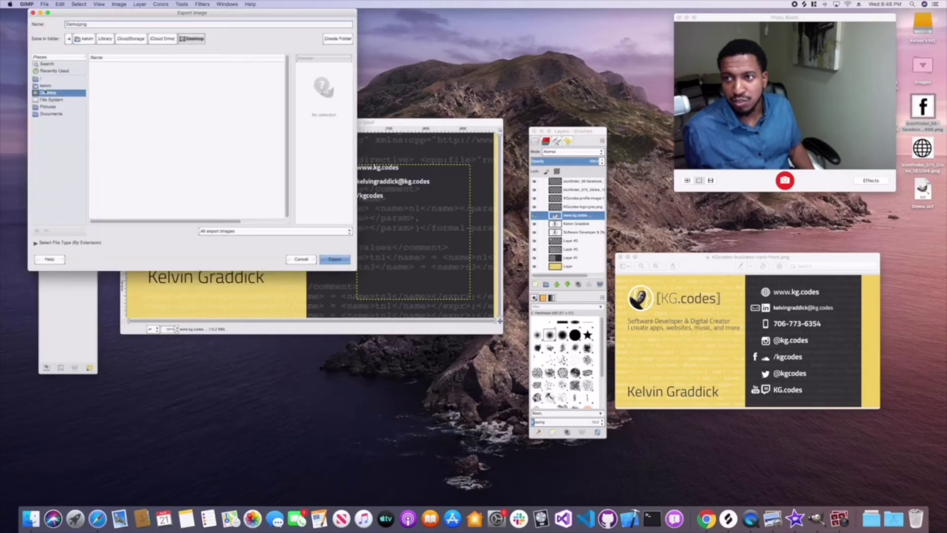
double_click(74, 24)
left_click(332, 260)
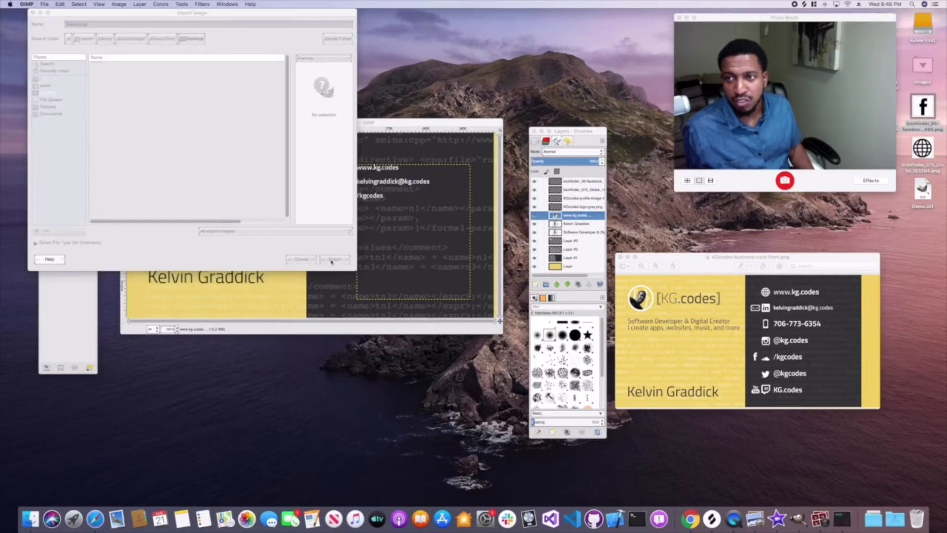
left_click(507, 321)
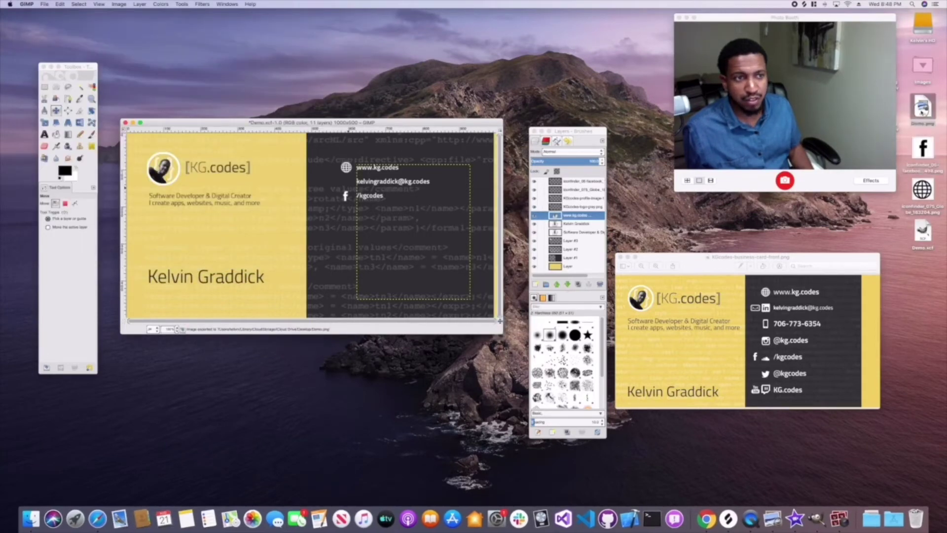
- Open Demo.png from the desktop in Preview and move its window lower on screen
double_click(922, 106)
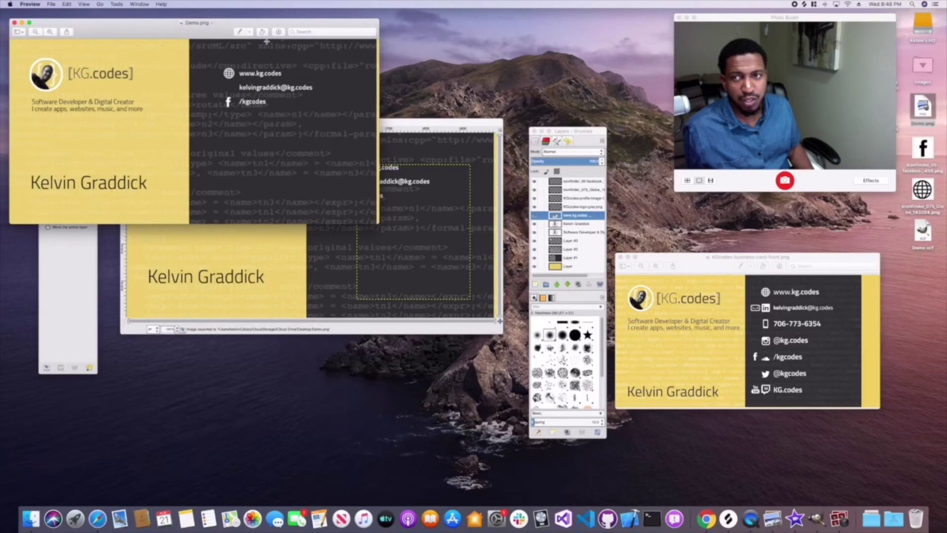
left_click_drag(266, 42, 375, 246)
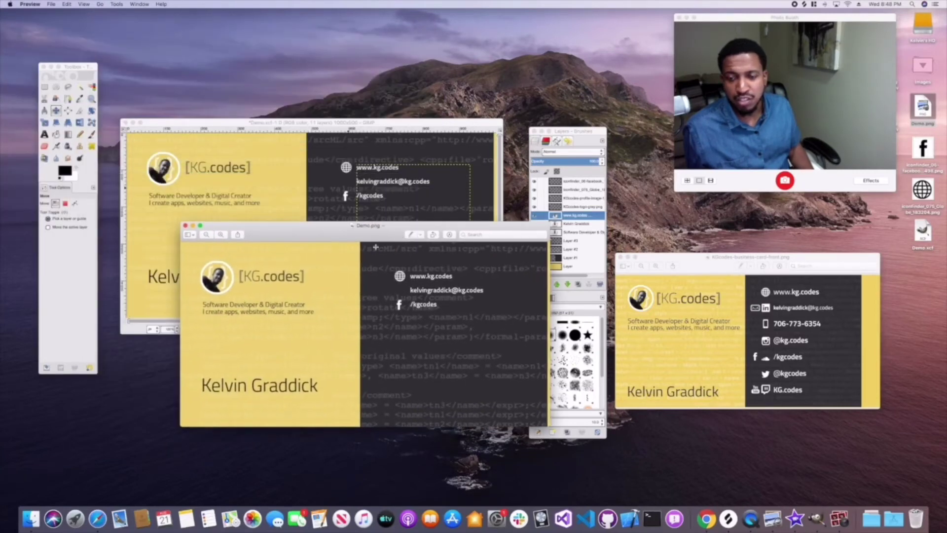